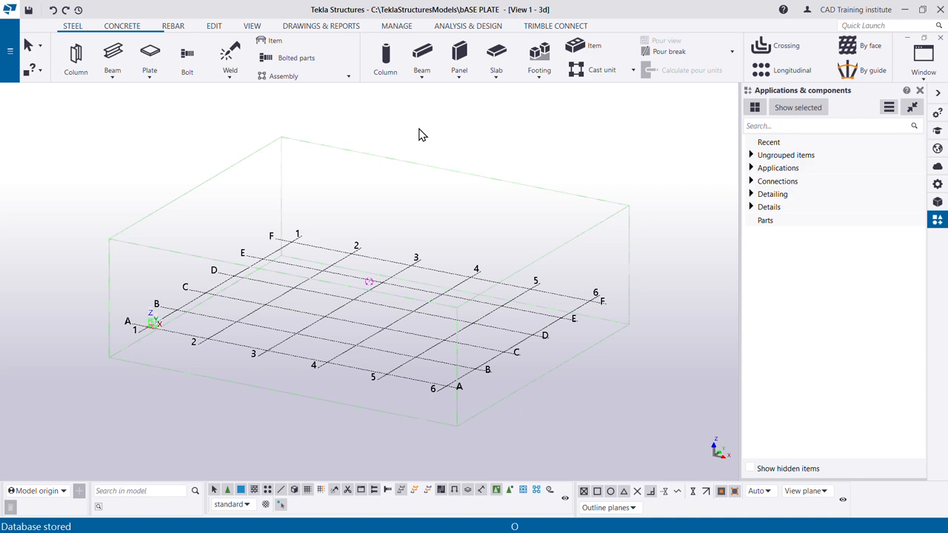
- Switch to the base plate drawing in Paint and handwrite "thk" in red beside the 16 plate dimension
key(alt+Tab)
click(649, 287)
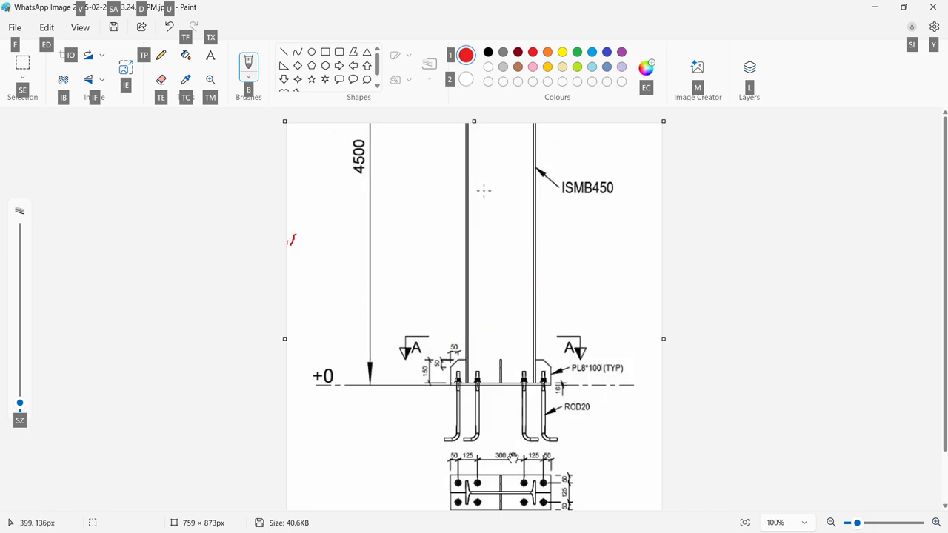
scroll(535, 315, down, 2)
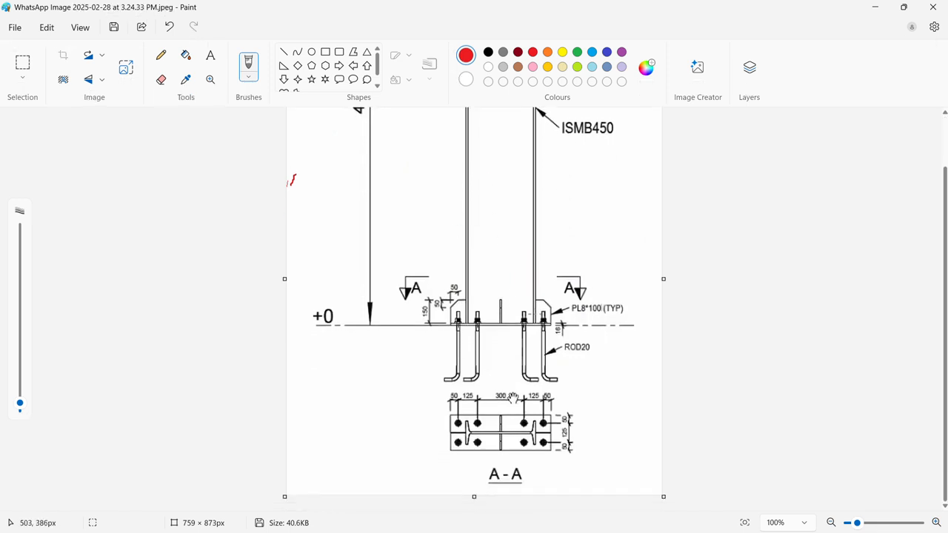
scroll(527, 418, up, 1)
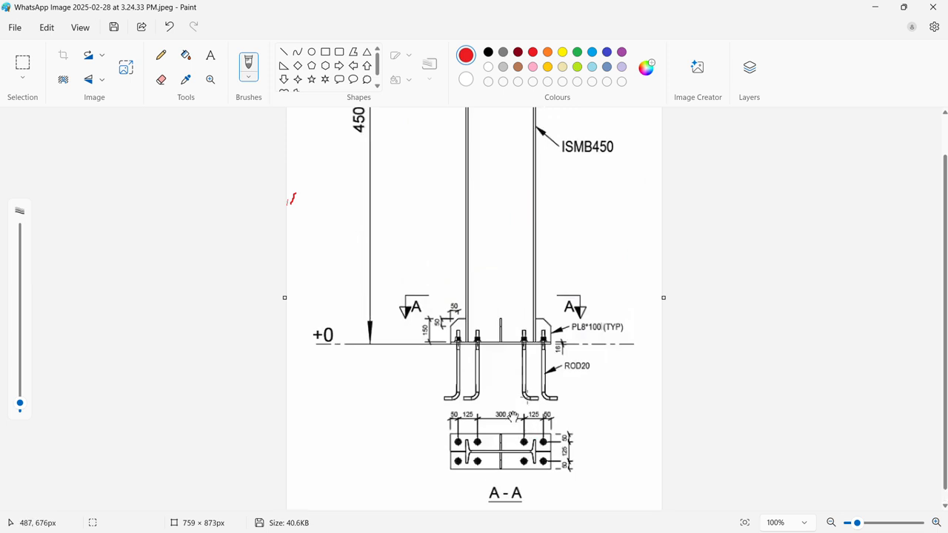
scroll(527, 413, up, 2)
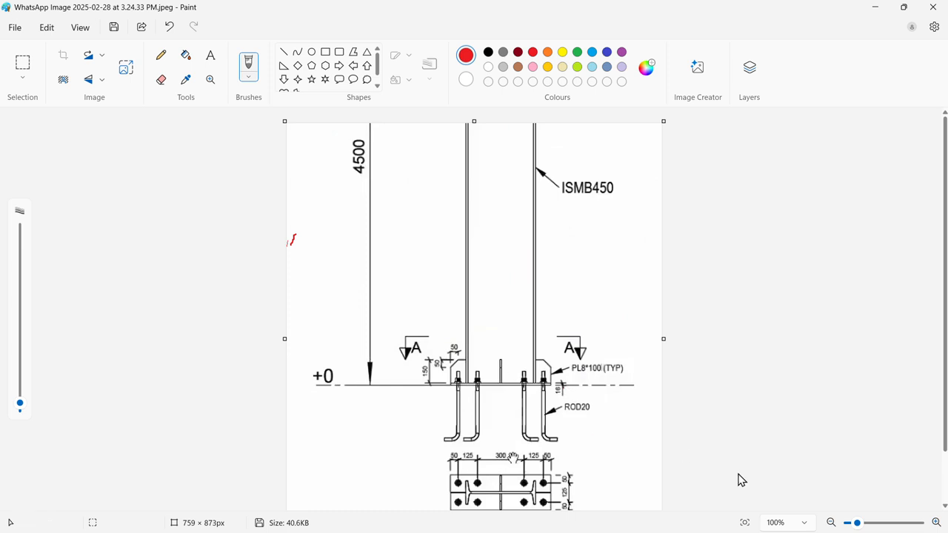
click(865, 525)
drag(866, 525, 867, 525)
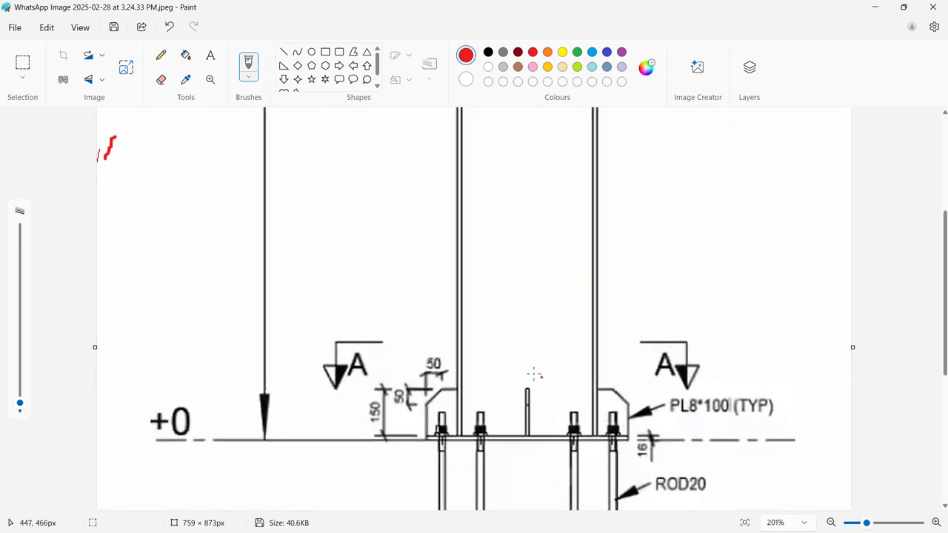
scroll(502, 345, down, 5)
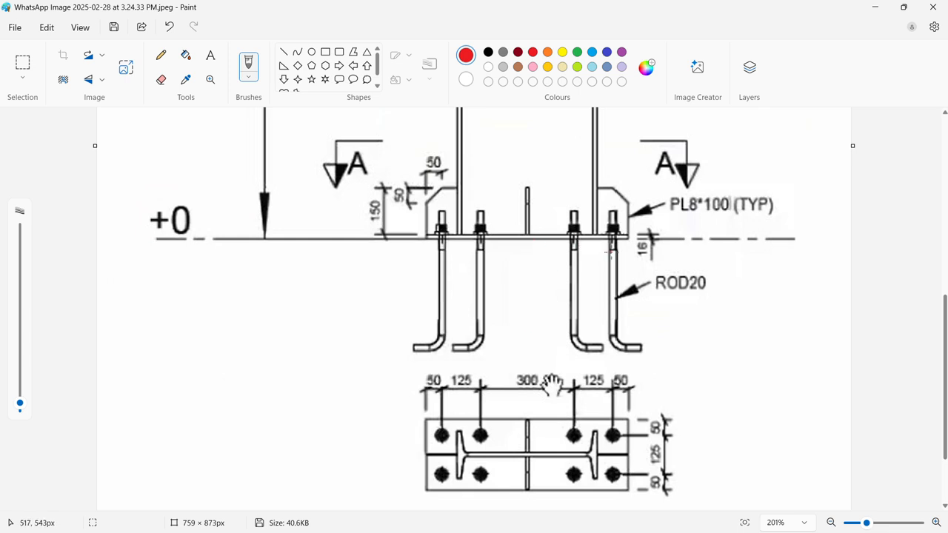
mouse_move(672, 246)
mouse_down()
mouse_move(678, 263)
mouse_move(689, 248)
mouse_move(689, 257)
mouse_move(708, 262)
mouse_move(715, 250)
mouse_move(719, 264)
mouse_move(721, 255)
mouse_move(733, 263)
mouse_up()
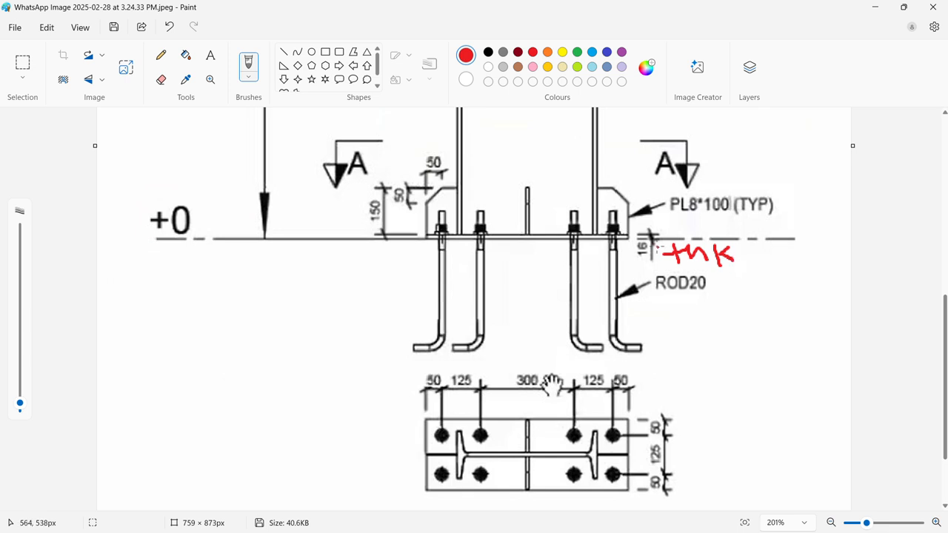
- Underline the ISMB450 column label in red and draw a tick mark above it
scroll(552, 367, up, 10)
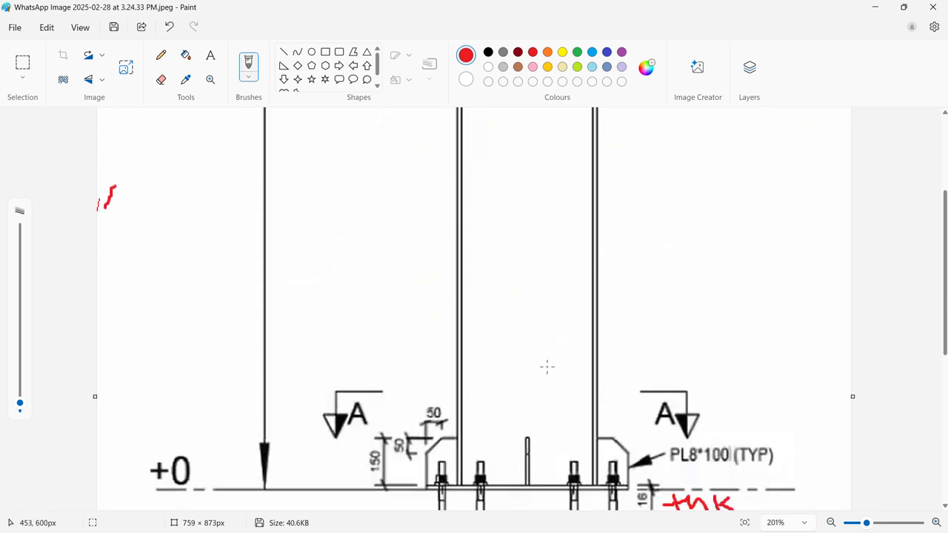
scroll(463, 323, up, 2)
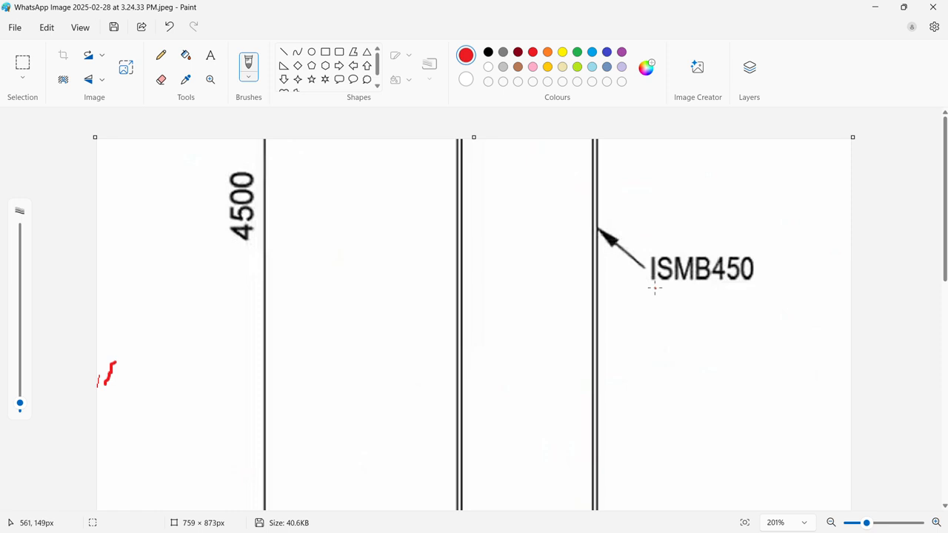
drag(655, 288, 756, 289)
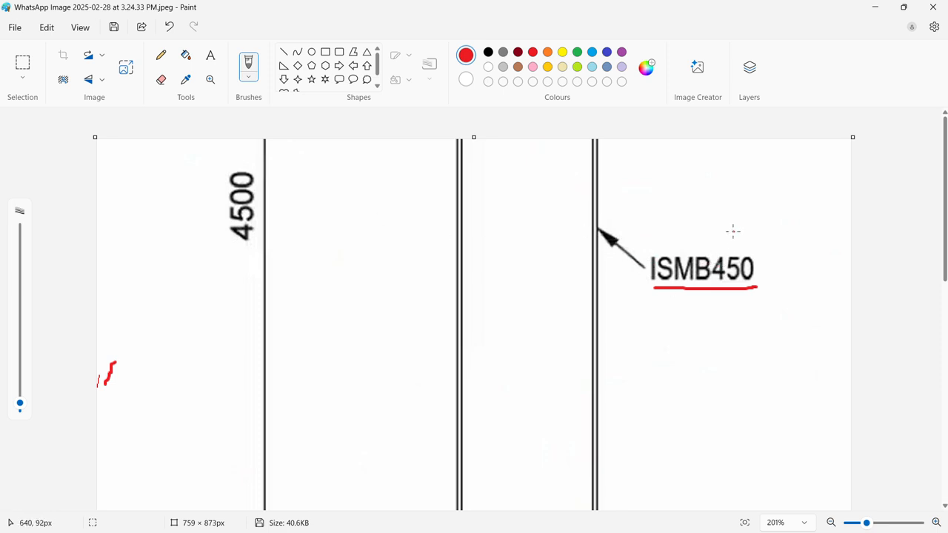
drag(733, 232, 787, 222)
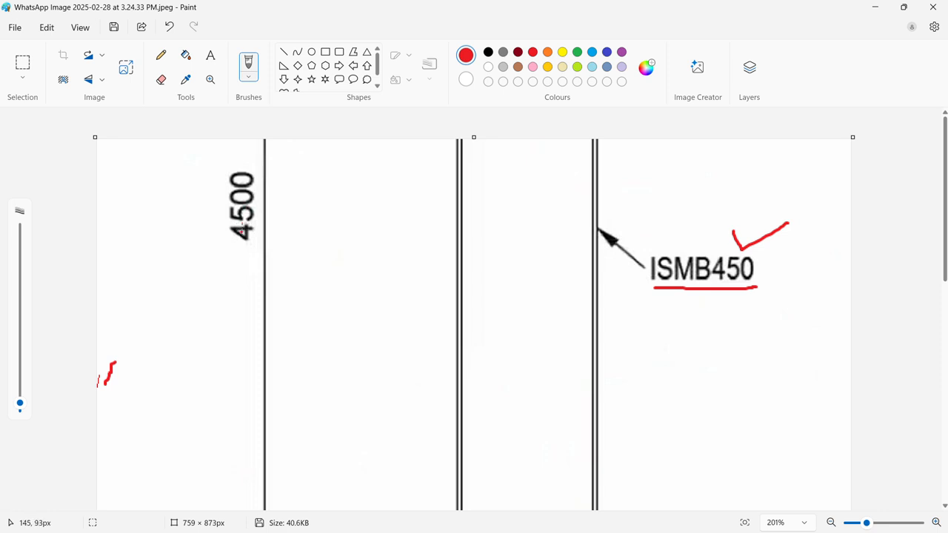
- Mark the four stiffener plates around the column in section A-A with red brush strokes
scroll(254, 227, down, 7)
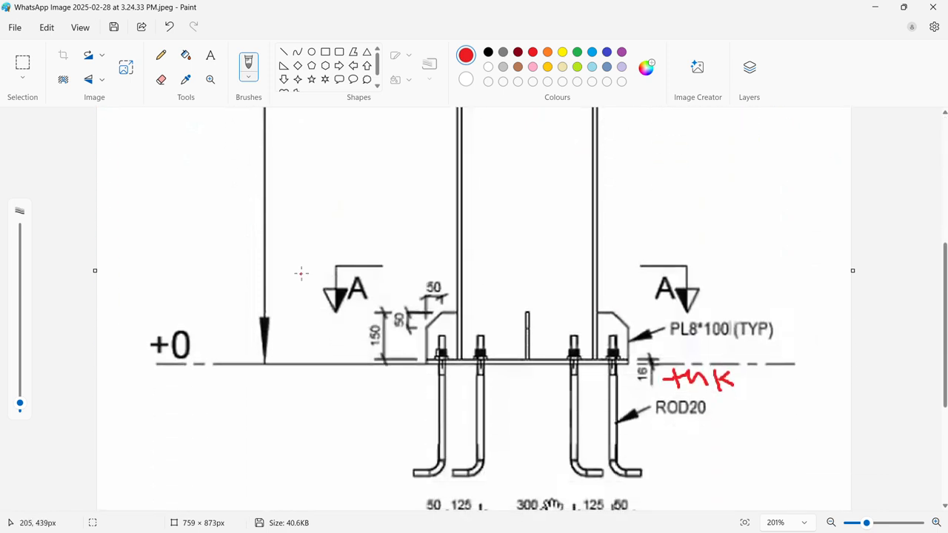
scroll(561, 360, down, 1)
scroll(561, 360, down, 2)
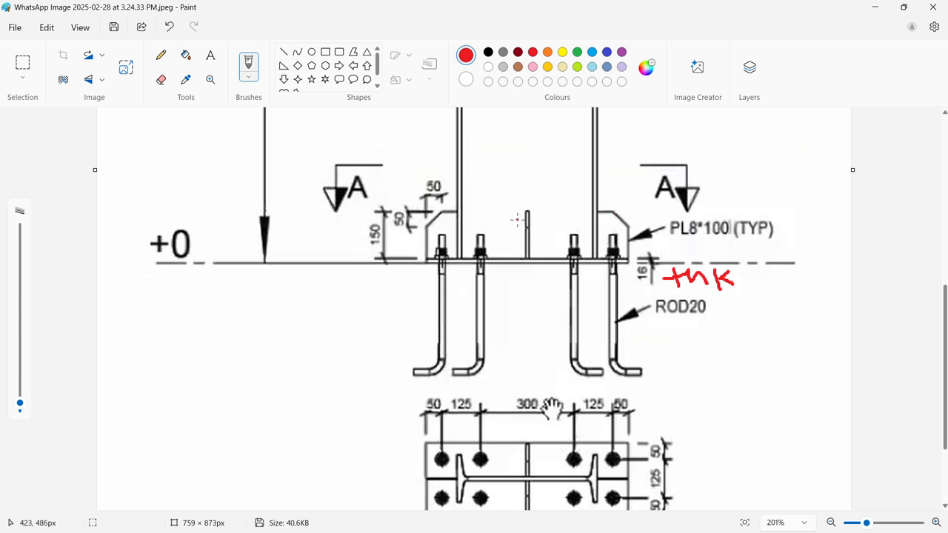
scroll(518, 219, down, 3)
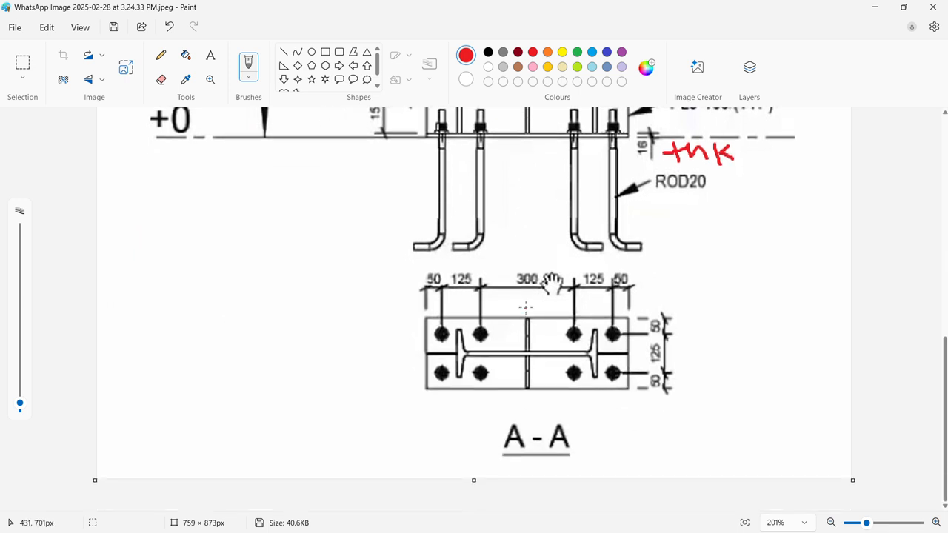
drag(528, 331, 537, 329)
drag(528, 379, 526, 391)
drag(436, 350, 404, 352)
drag(615, 353, 631, 350)
drag(535, 330, 534, 327)
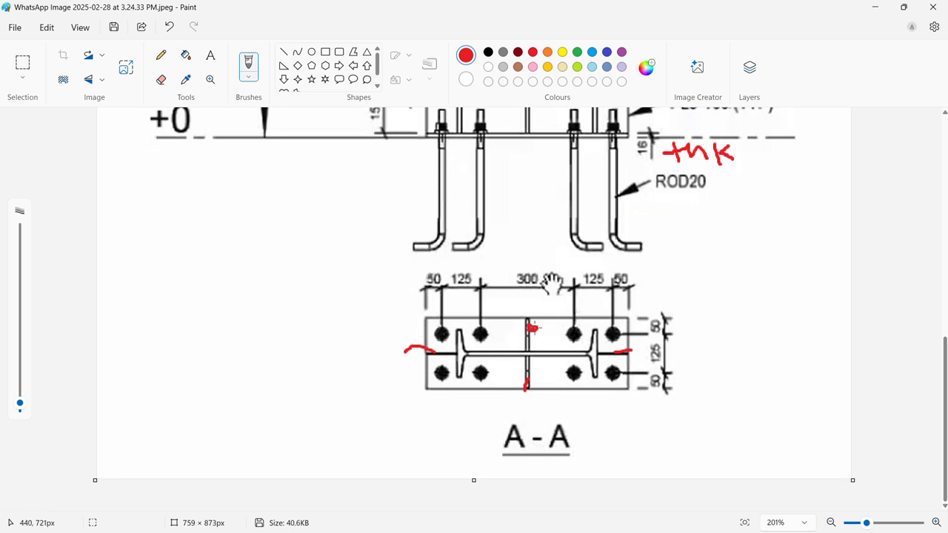
- Label an anchor bolt in section A-A "Nut" with a red leader line and tick the vertical bolt spacing dimensions
scroll(532, 304, up, 3)
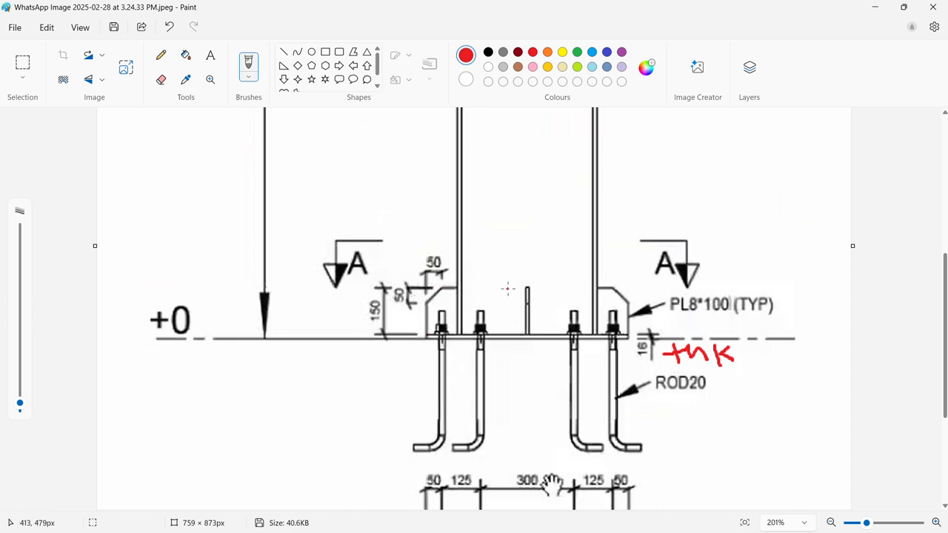
scroll(509, 289, down, 3)
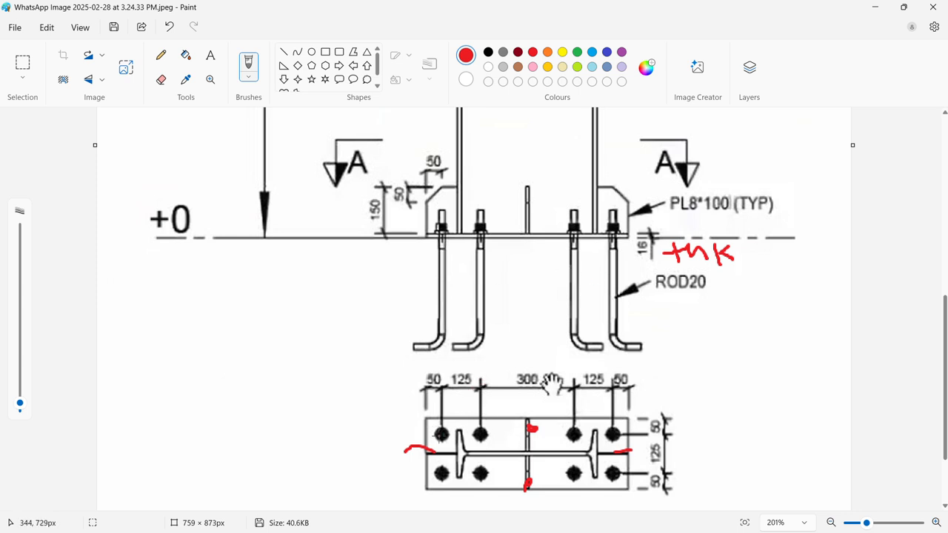
drag(443, 434, 297, 388)
mouse_move(256, 346)
mouse_down()
mouse_move(266, 376)
mouse_move(348, 339)
mouse_move(348, 316)
mouse_up()
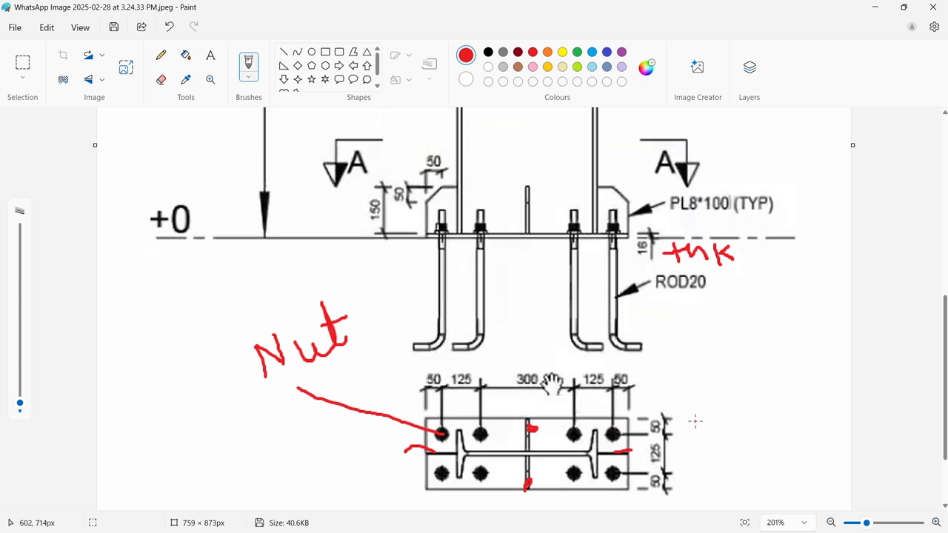
mouse_move(679, 415)
mouse_down()
mouse_move(685, 422)
mouse_move(755, 383)
mouse_up()
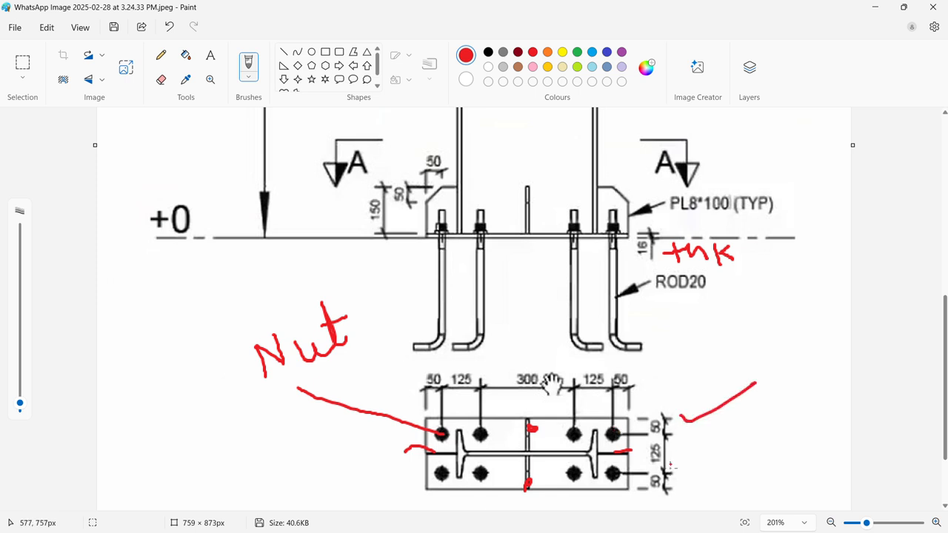
drag(683, 477, 728, 465)
- Switch to Tekla Structures and place one steel column at the intersection of grid lines A and 2
key(alt+Tab)
click(694, 274)
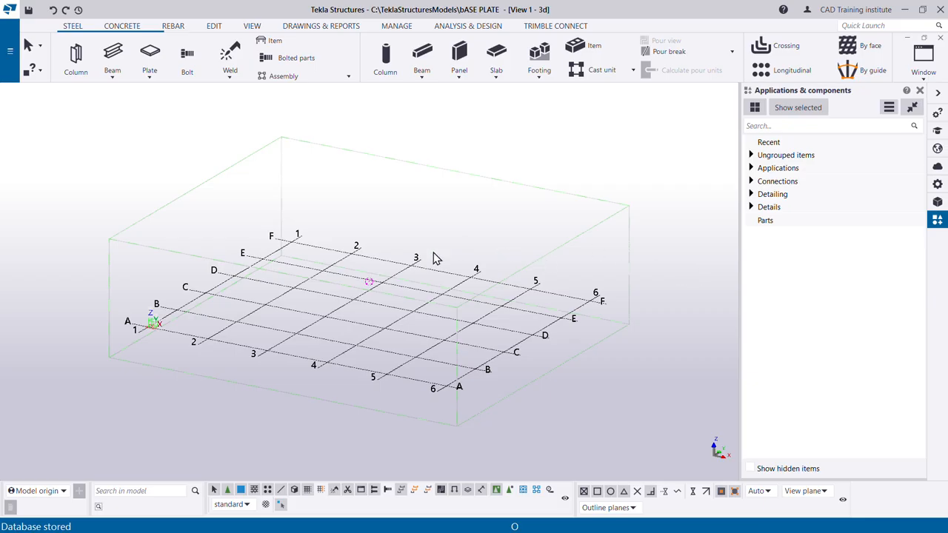
scroll(377, 331, up, 3)
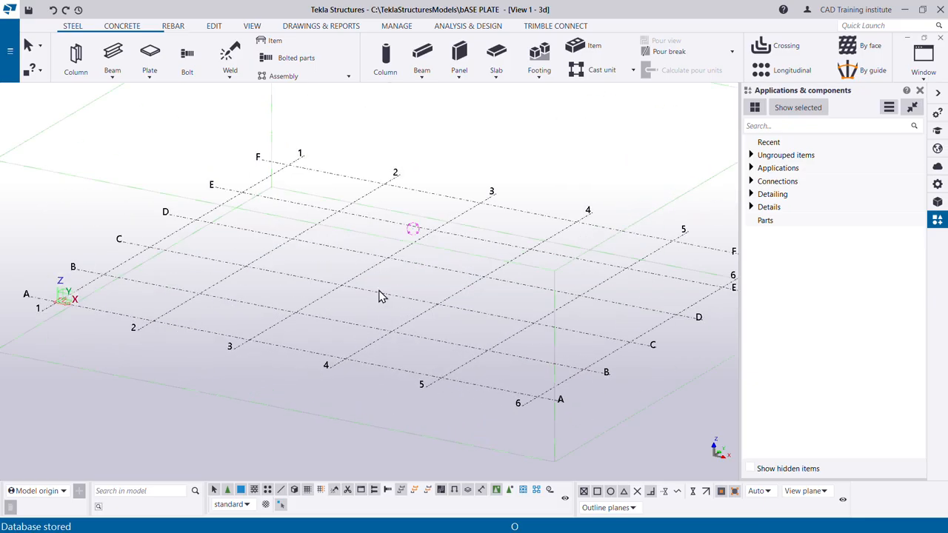
click(78, 64)
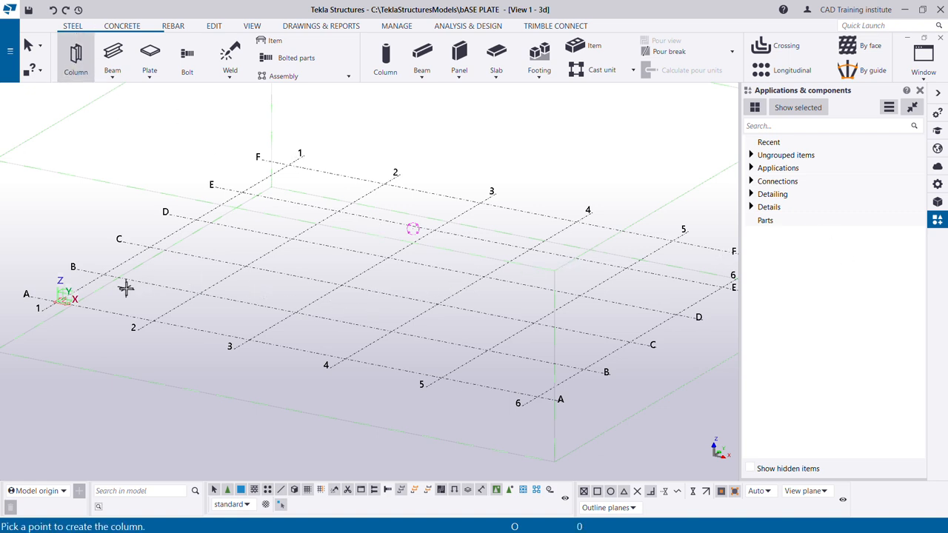
scroll(159, 313, up, 5)
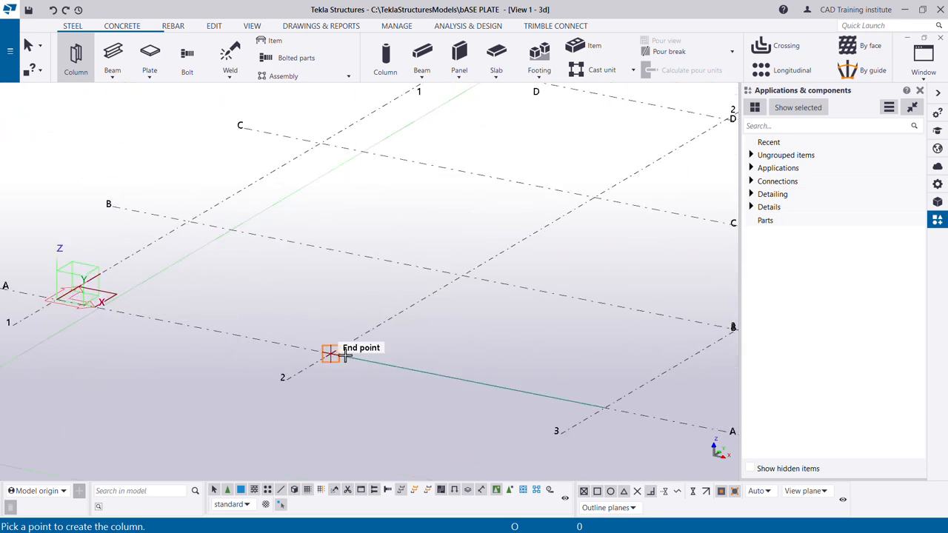
click(329, 352)
scroll(371, 292, down, 4)
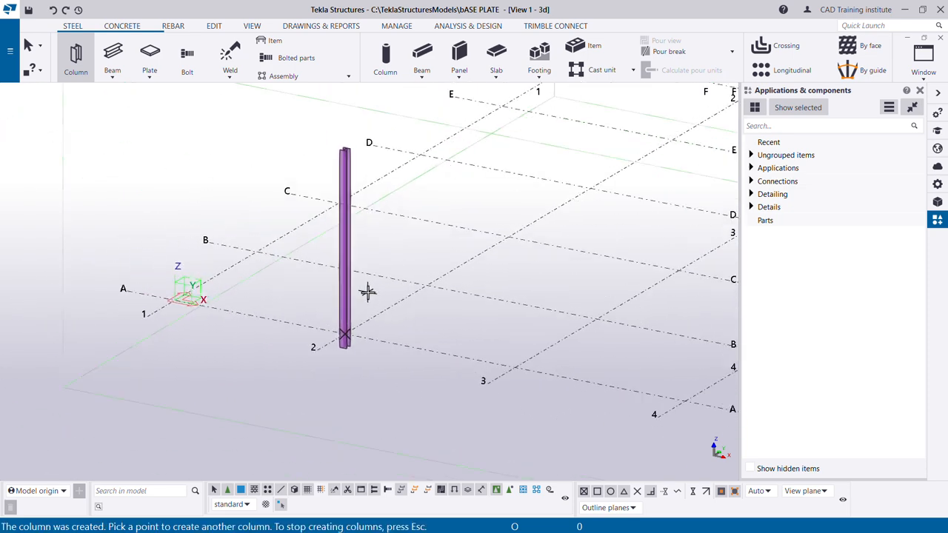
right_click(296, 140)
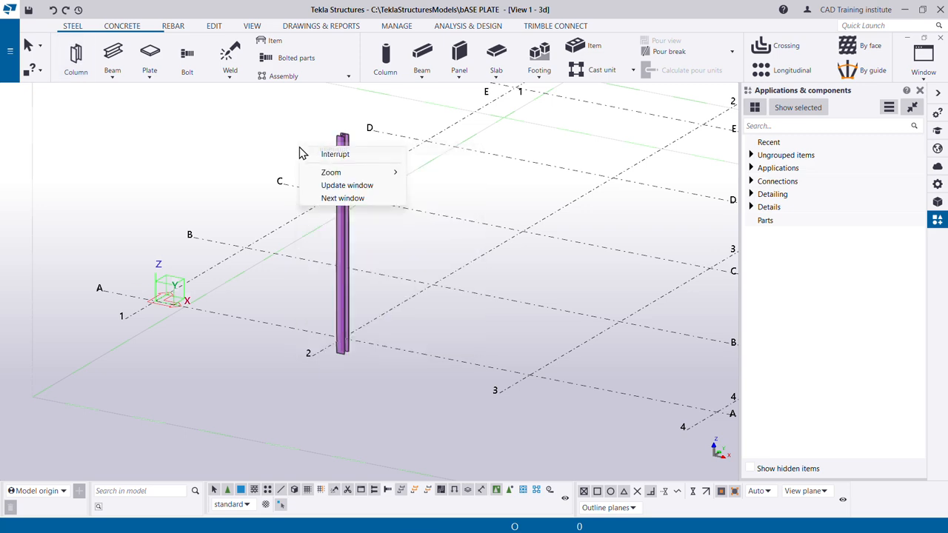
click(326, 154)
- Examine the new column and its base from different viewing angles
scroll(347, 362, up, 5)
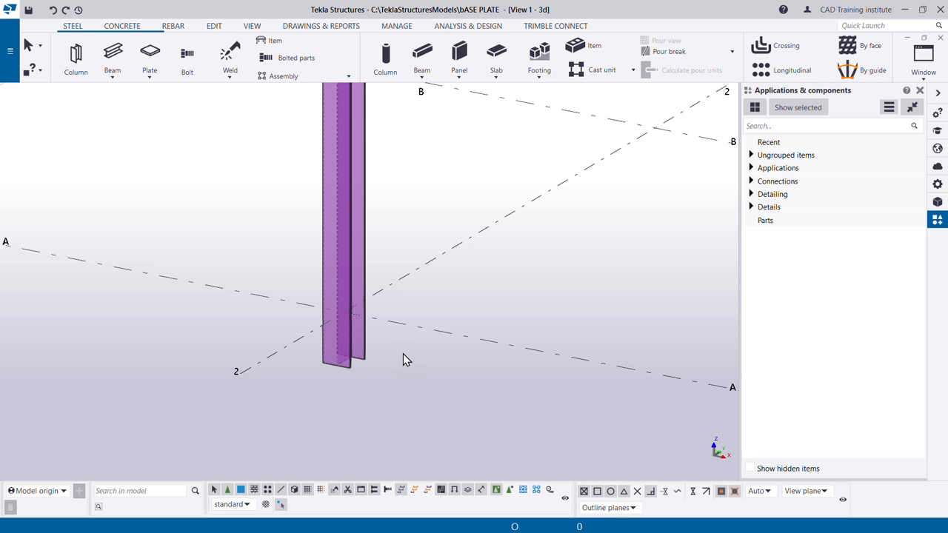
middle_drag(403, 354, 369, 360)
middle_drag(245, 299, 386, 349)
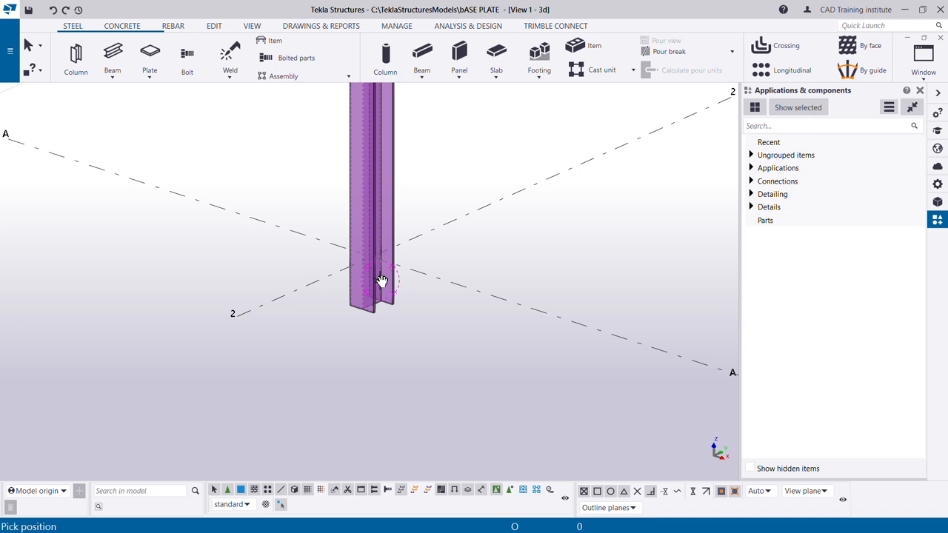
ctrl+middle_drag(380, 286, 374, 351)
scroll(374, 351, down, 5)
right_click(437, 192)
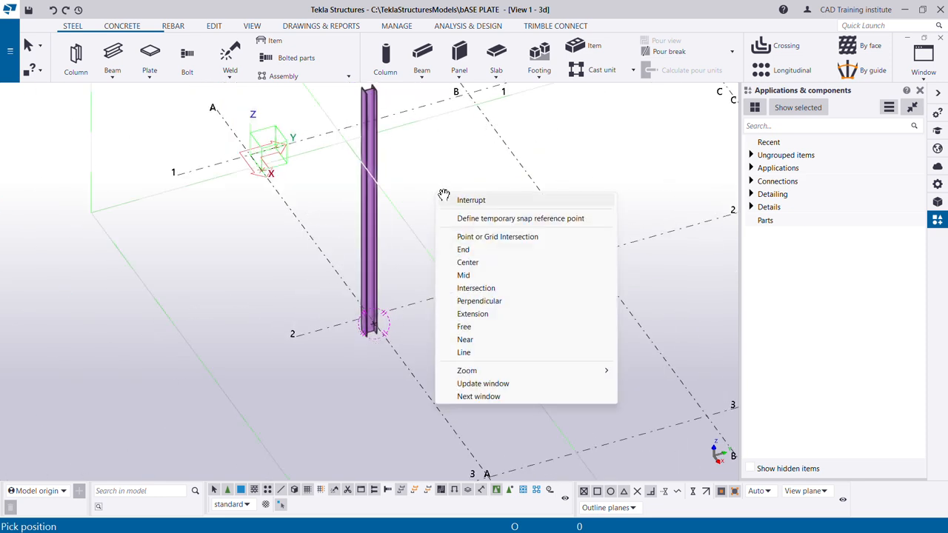
click(472, 200)
right_click(448, 197)
click(467, 200)
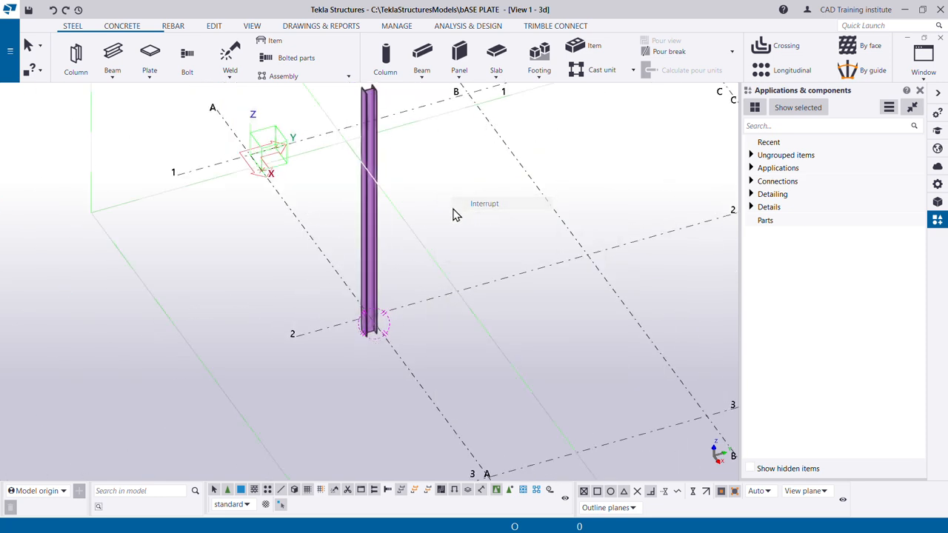
- Open the steel column's properties and inspect its WI profile in the profile catalog without changing it
double_click(377, 232)
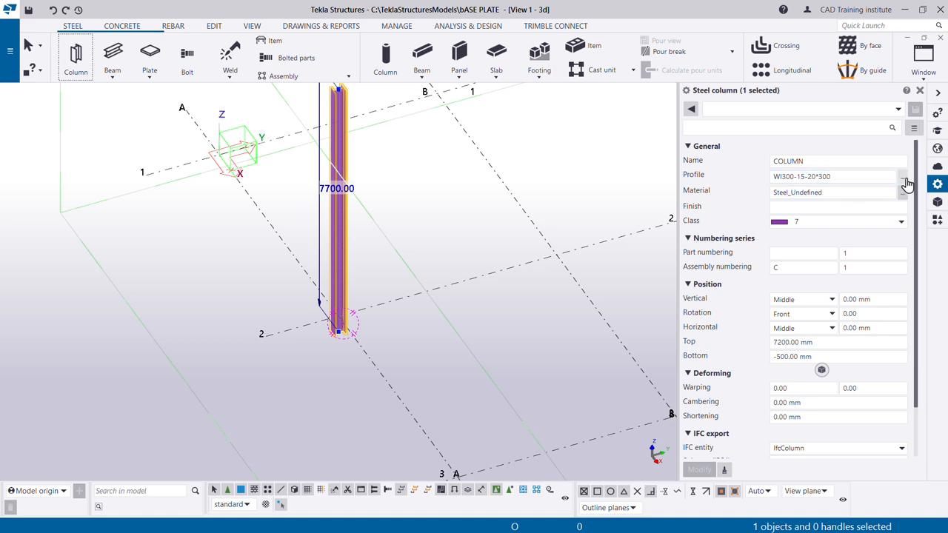
click(902, 178)
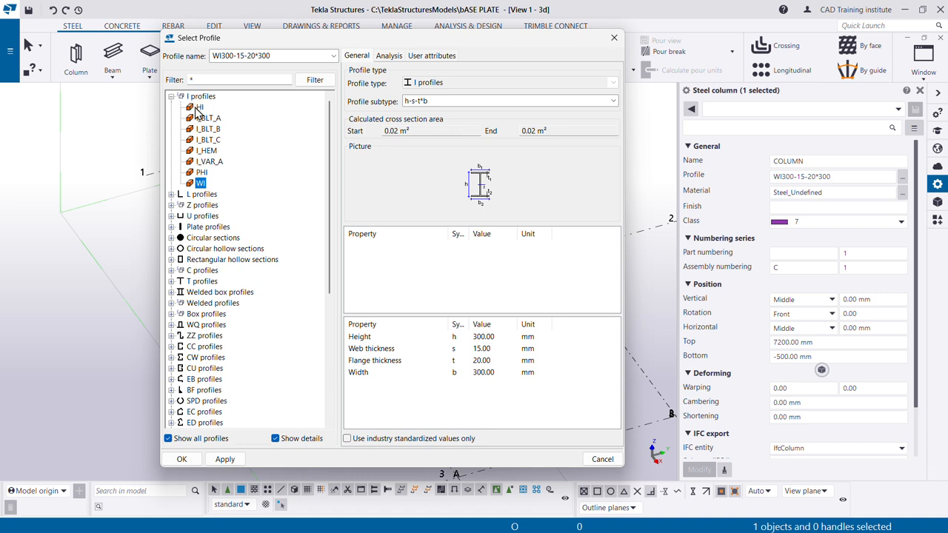
click(602, 459)
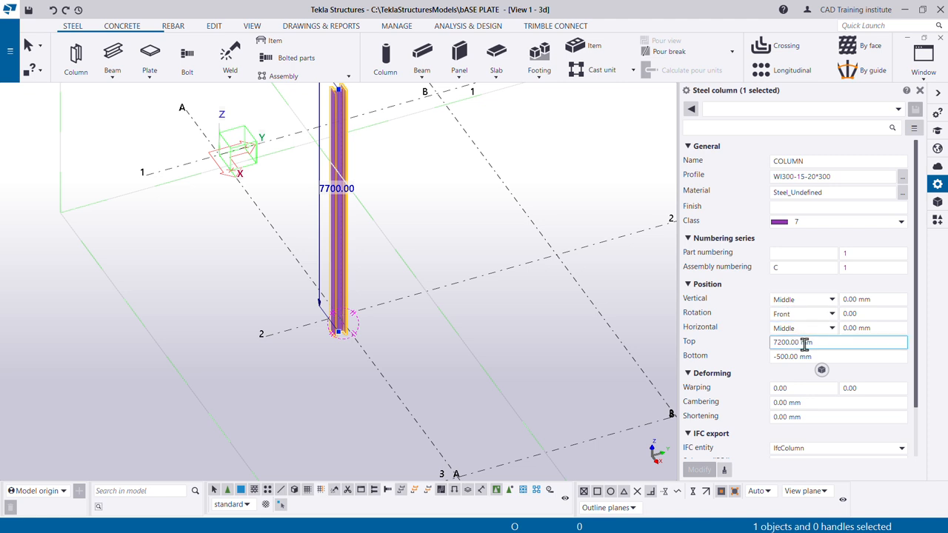
- Set the steel column's top level to 4500 mm and apply the change
drag(812, 342, 790, 342)
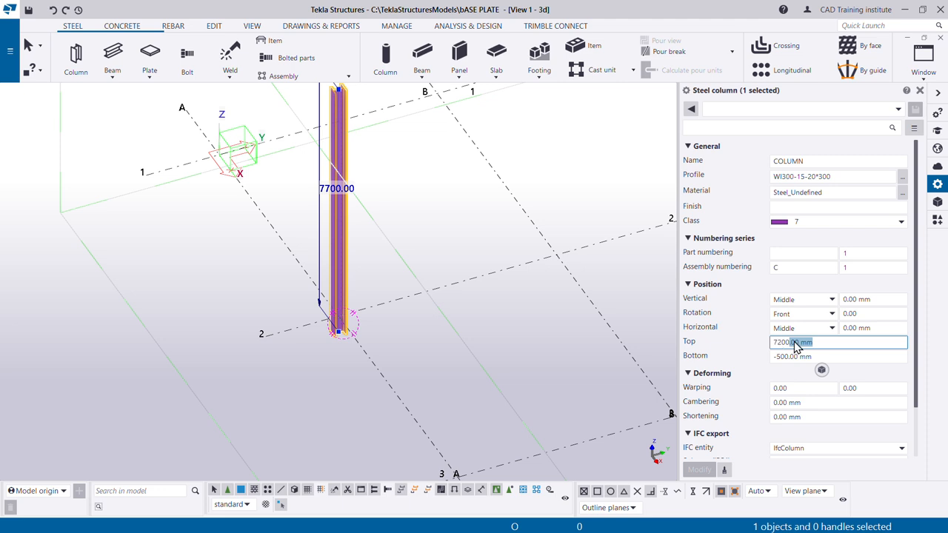
click(820, 342)
key(BackSpace)
key(BackSpace)
key(BackSpace)
key(BackSpace)
key(BackSpace)
key(BackSpace)
key(BackSpace)
key(BackSpace)
key(BackSpace)
key(BackSpace)
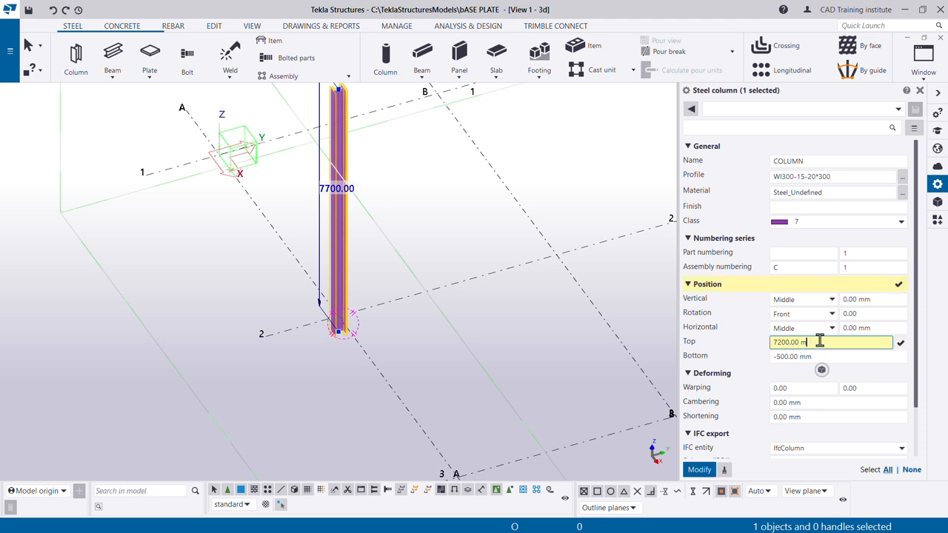
text(7)
text(45)
text(00)
key(Return)
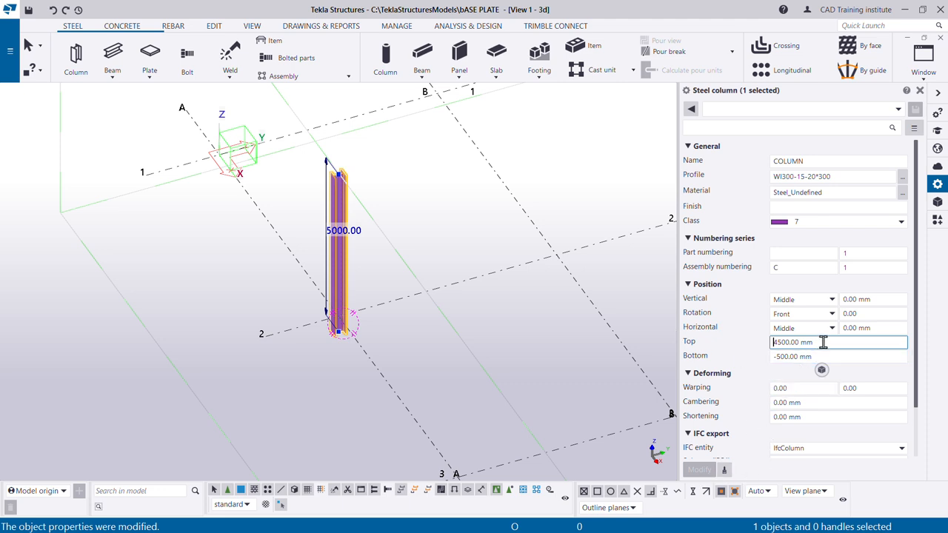
- Set the steel column's bottom level to 0 mm, apply the change and deselect the column
drag(822, 356, 759, 362)
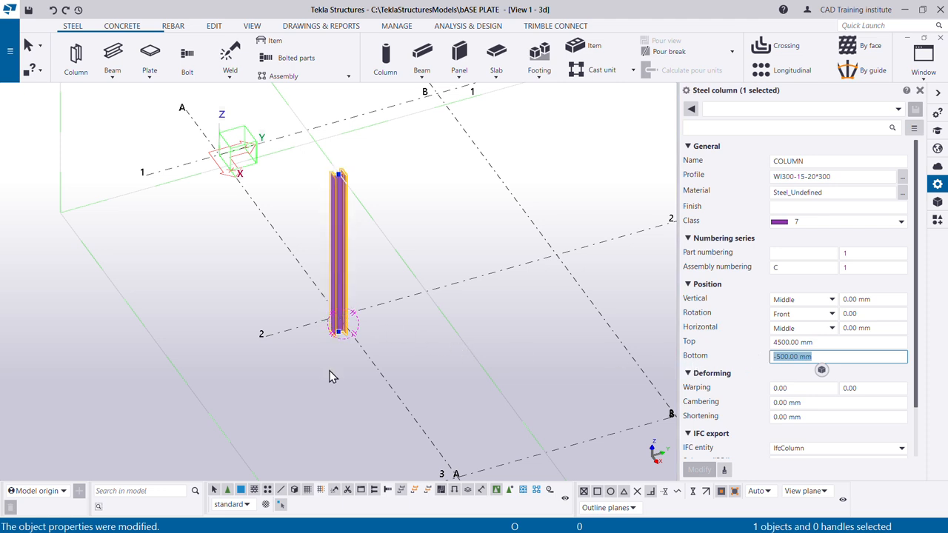
text(0)
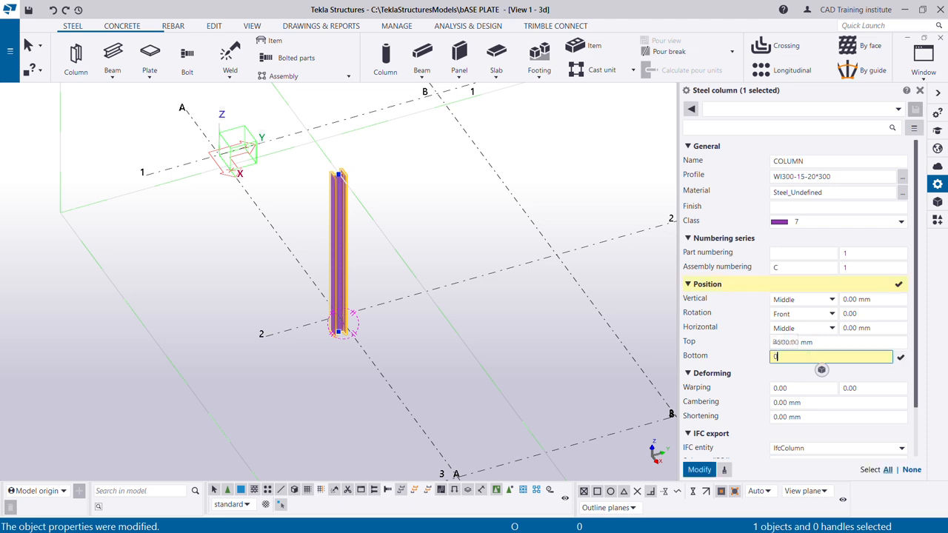
click(699, 470)
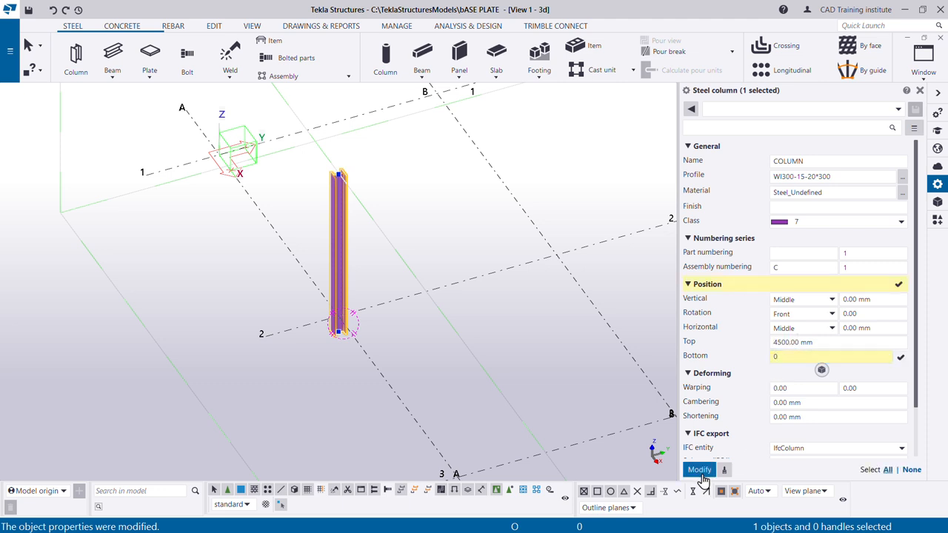
scroll(353, 275, up, 1)
scroll(349, 275, up, 1)
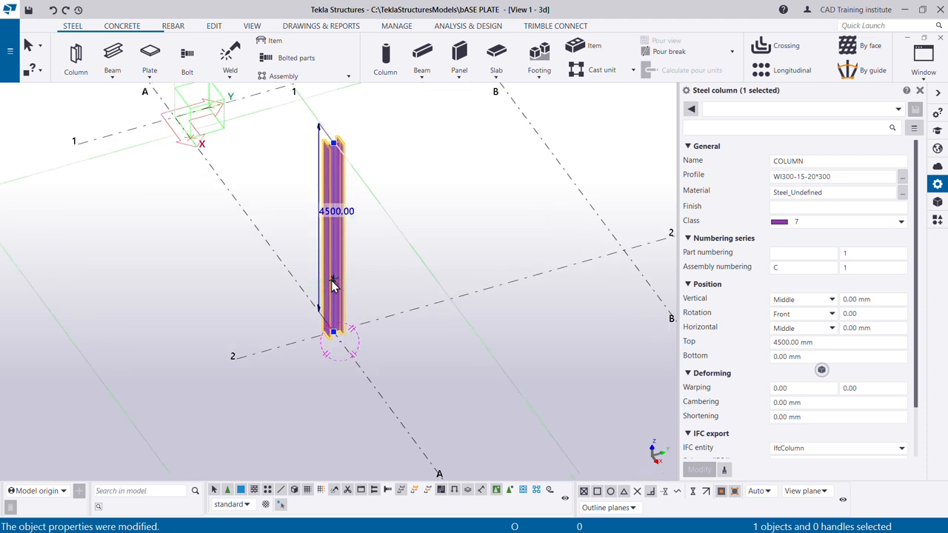
click(385, 287)
- Switch the model's parts to rendered display with the lower end of the column in close-up
scroll(363, 274, up, 5)
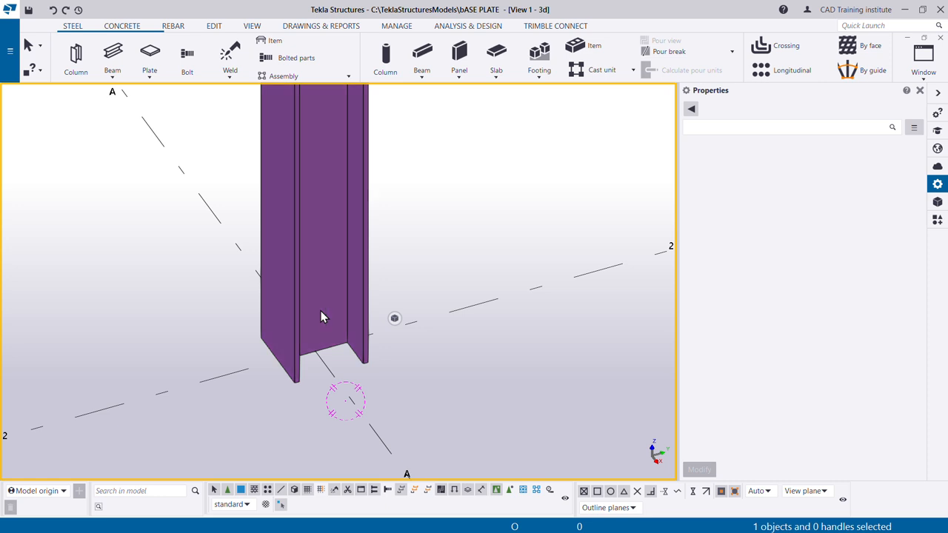
scroll(297, 340, up, 3)
scroll(331, 301, down, 4)
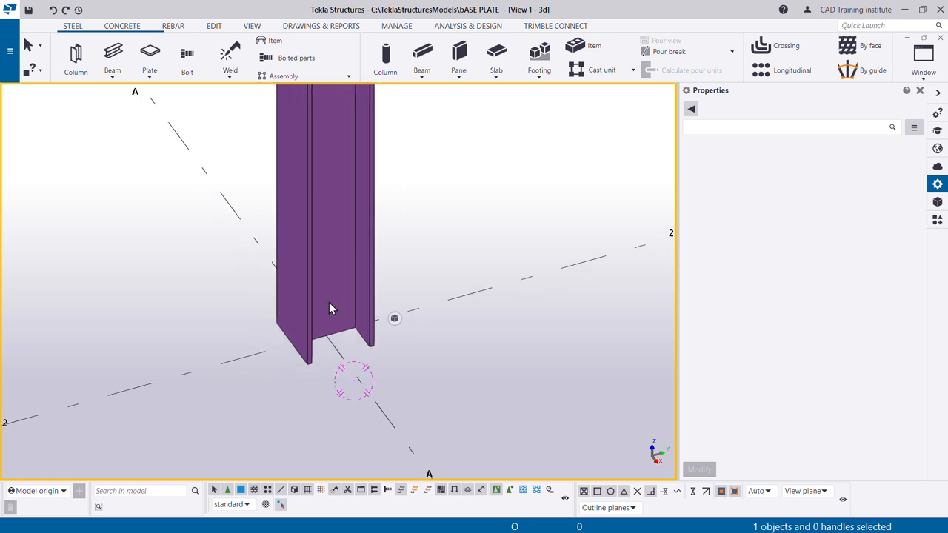
key(ctrl+1)
key(ctrl+4)
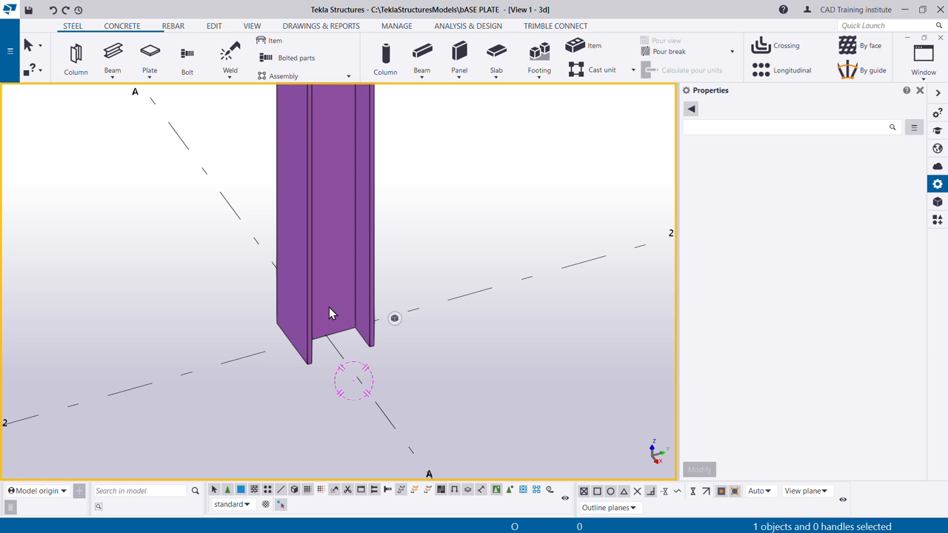
scroll(330, 324, down, 2)
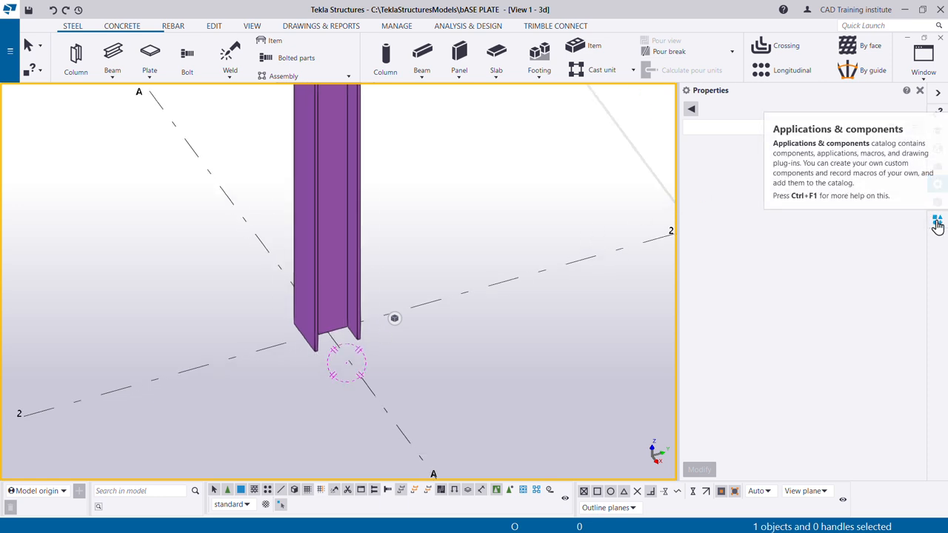
- Find component 1014 in the component catalog and apply the Stiffened base plate to the column's bottom end
click(938, 220)
click(768, 127)
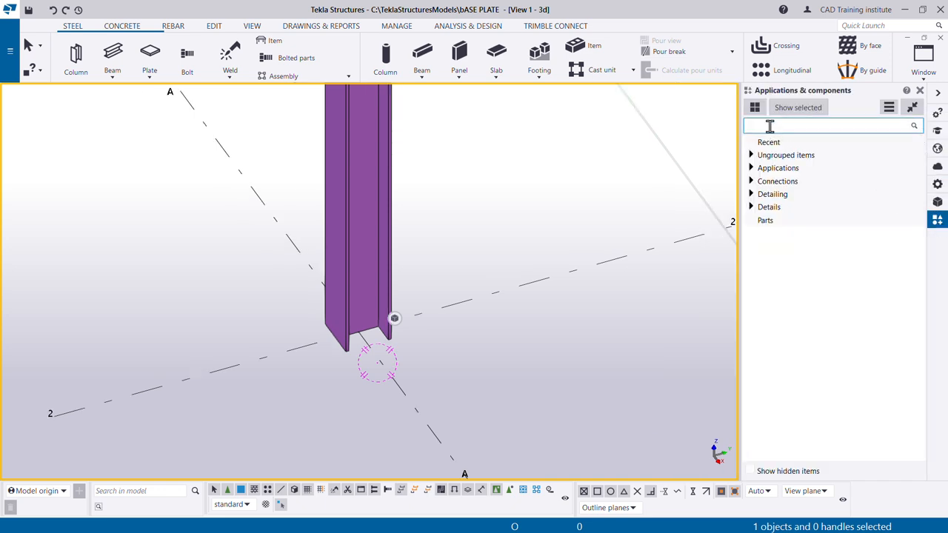
text(1014)
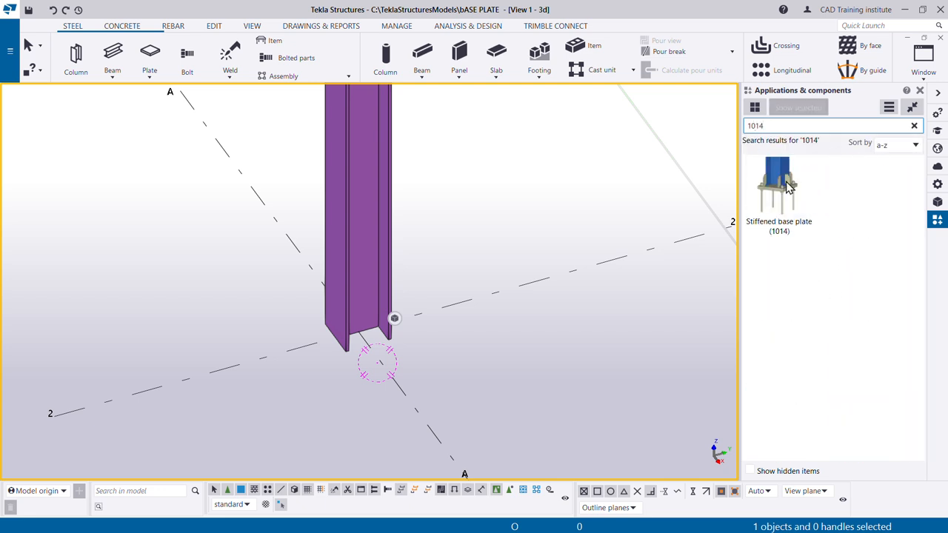
click(783, 197)
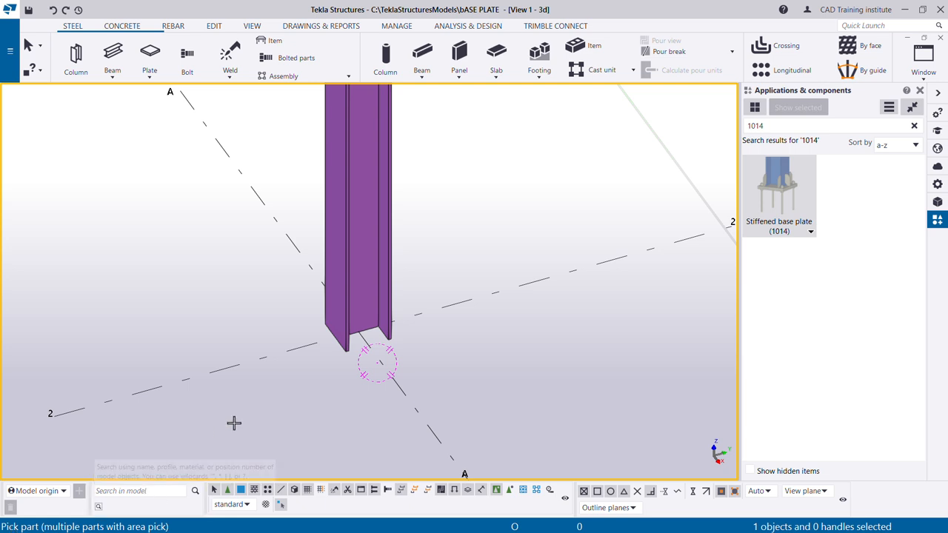
click(348, 197)
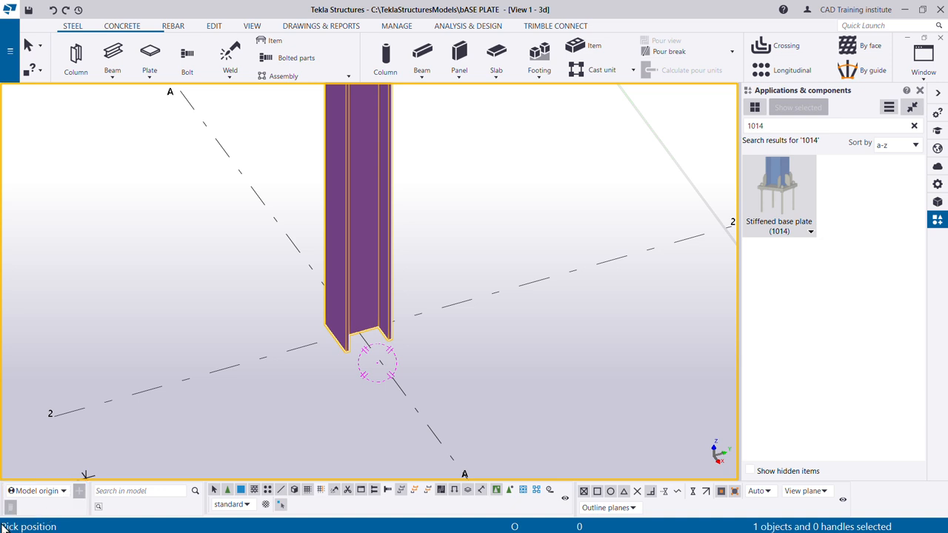
click(362, 337)
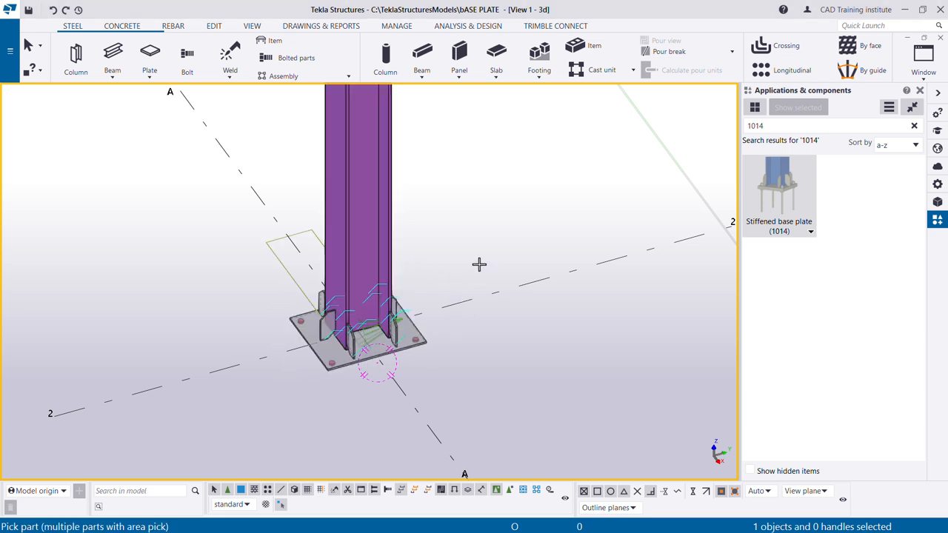
right_click(468, 229)
click(504, 234)
right_click(485, 230)
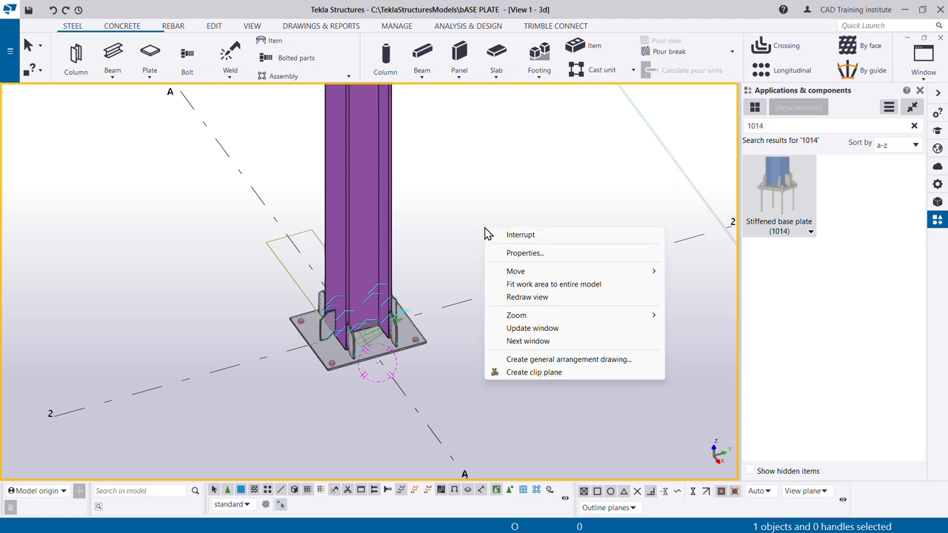
click(521, 235)
- Show the stiffened base plate's parts as opaque rendered solids and examine the connection at the column base
scroll(423, 363, up, 6)
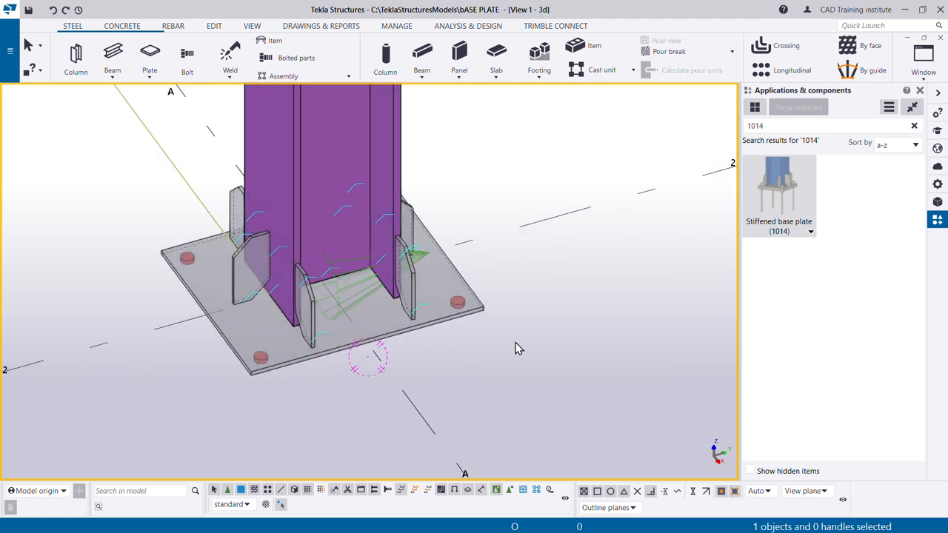
key(ctrl+4)
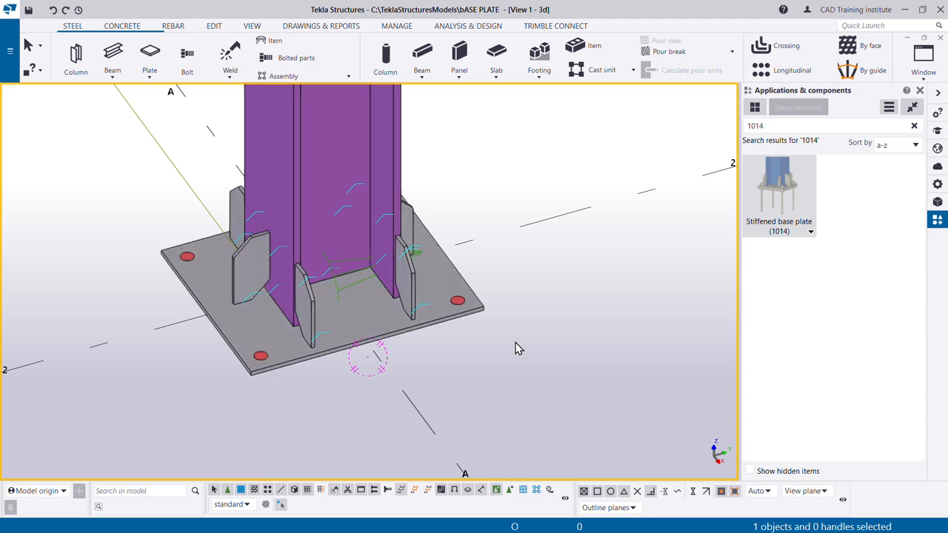
scroll(550, 320, down, 2)
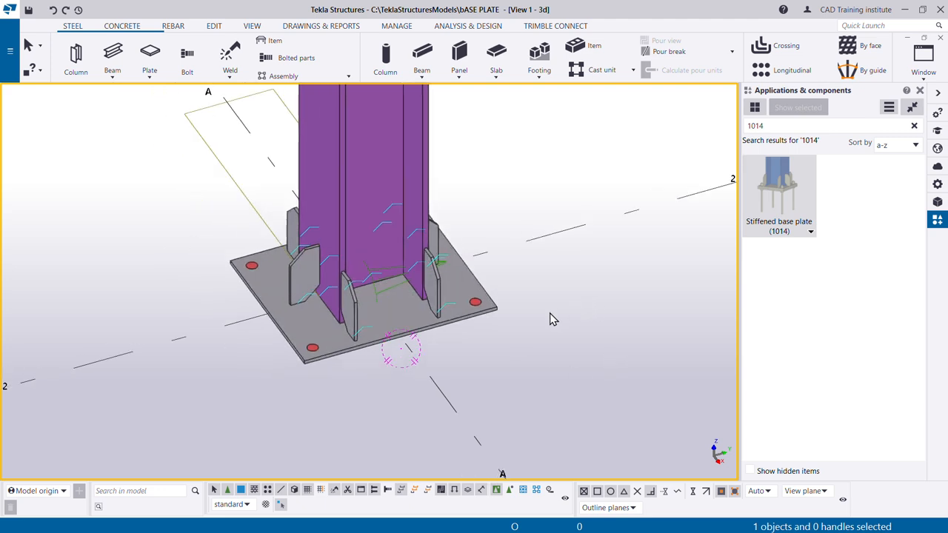
scroll(477, 322, down, 2)
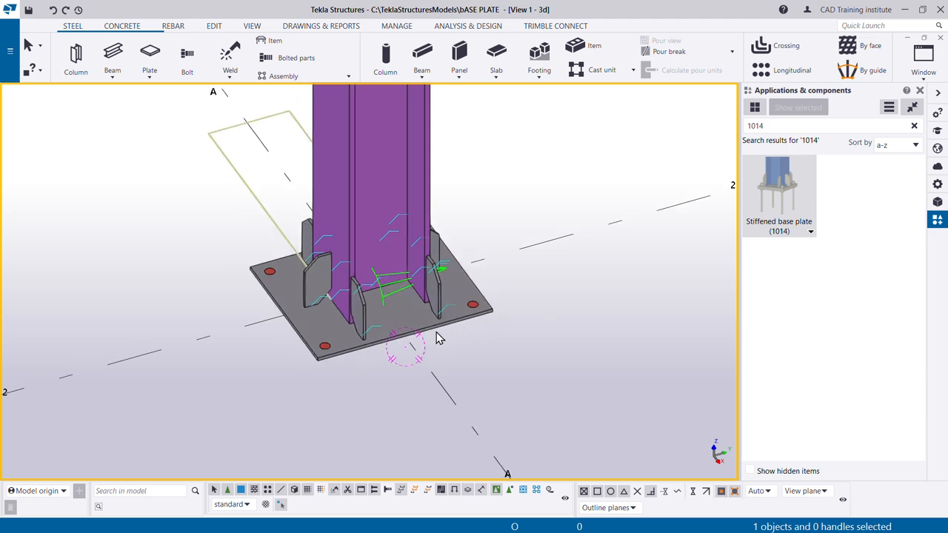
scroll(438, 335, down, 3)
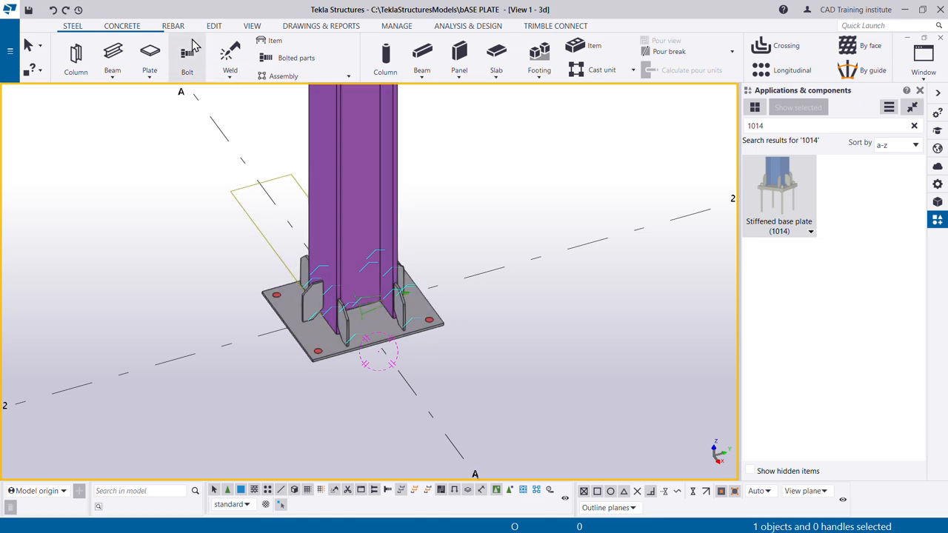
- Create a new model view on the plane of the base plate
click(253, 27)
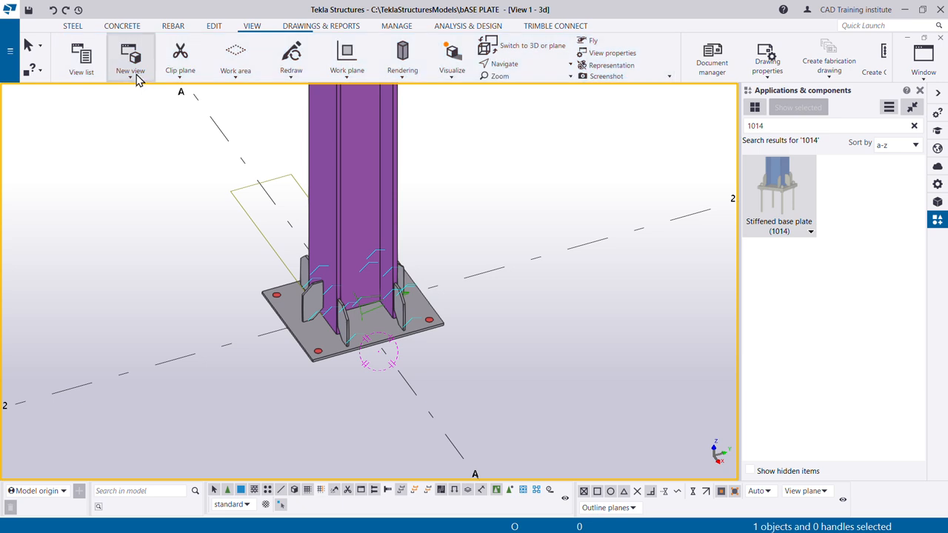
click(132, 68)
click(128, 259)
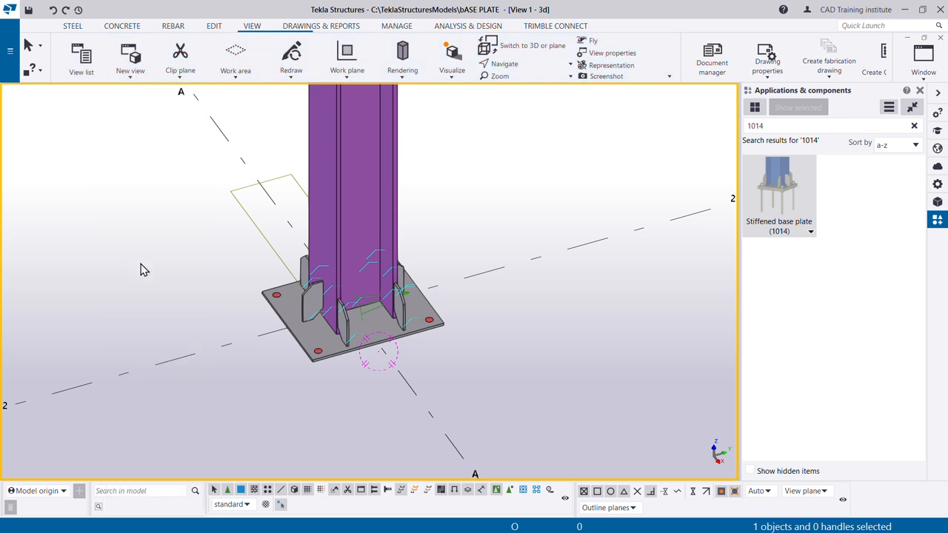
click(383, 331)
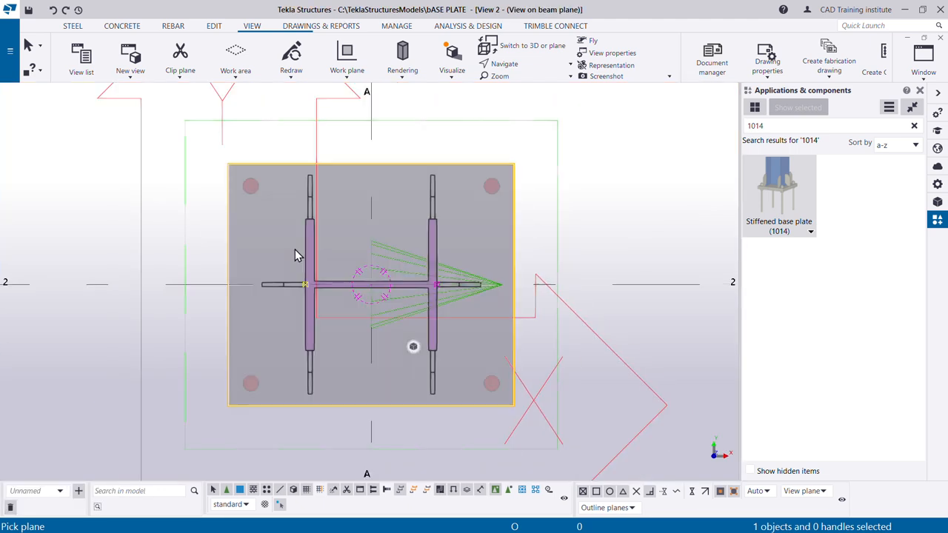
- Set the plate thickness of the Stiffened base plate (1014) component to 16 mm per the reference drawing and apply it
click(515, 237)
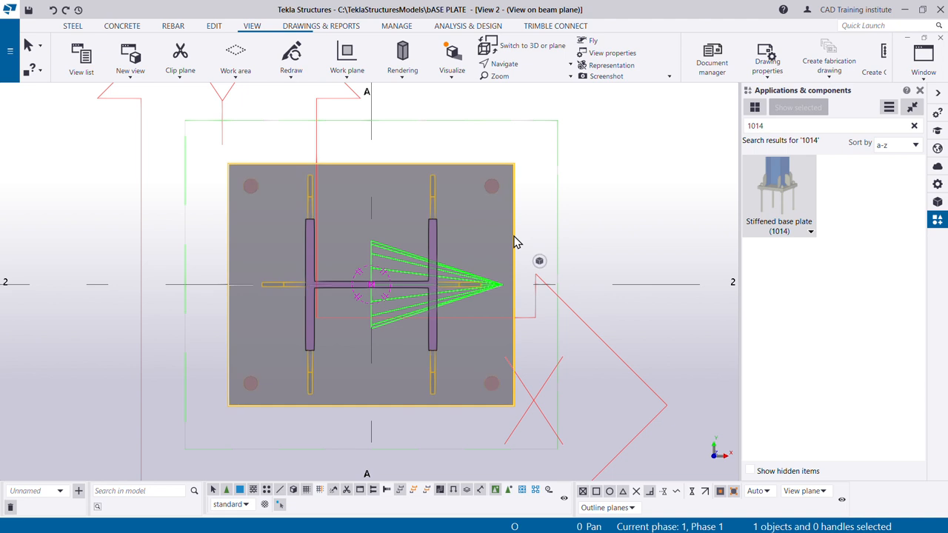
double_click(515, 240)
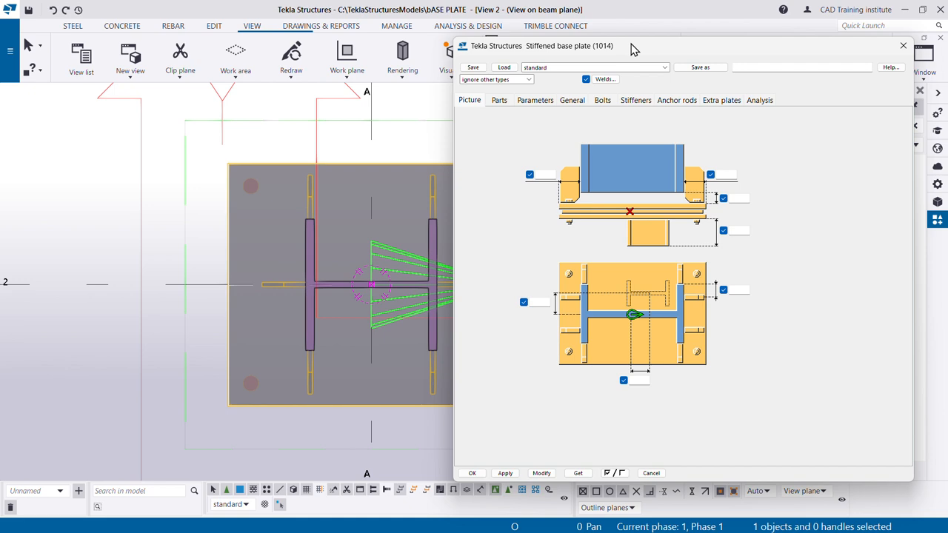
mouse_move(631, 49)
mouse_down()
mouse_move(388, 207)
mouse_move(638, 73)
mouse_move(617, 51)
mouse_up()
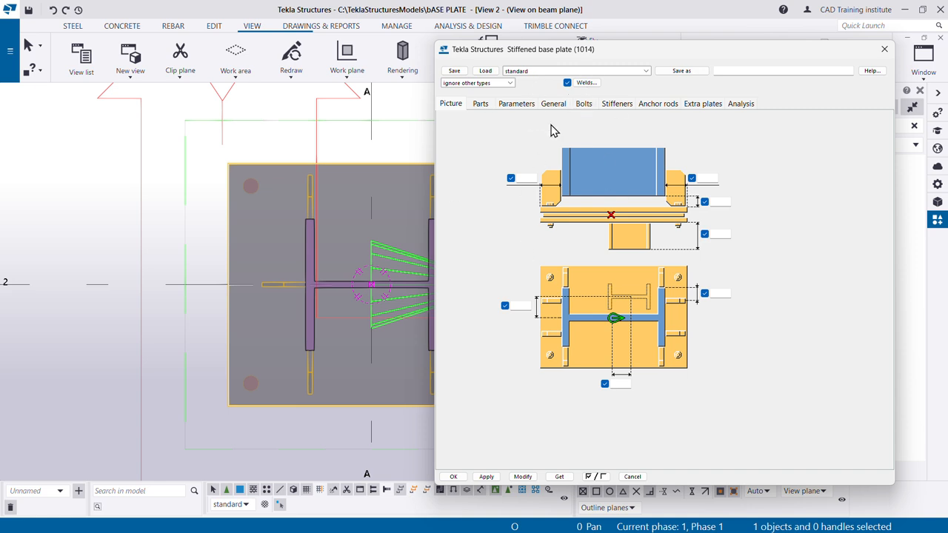
click(480, 105)
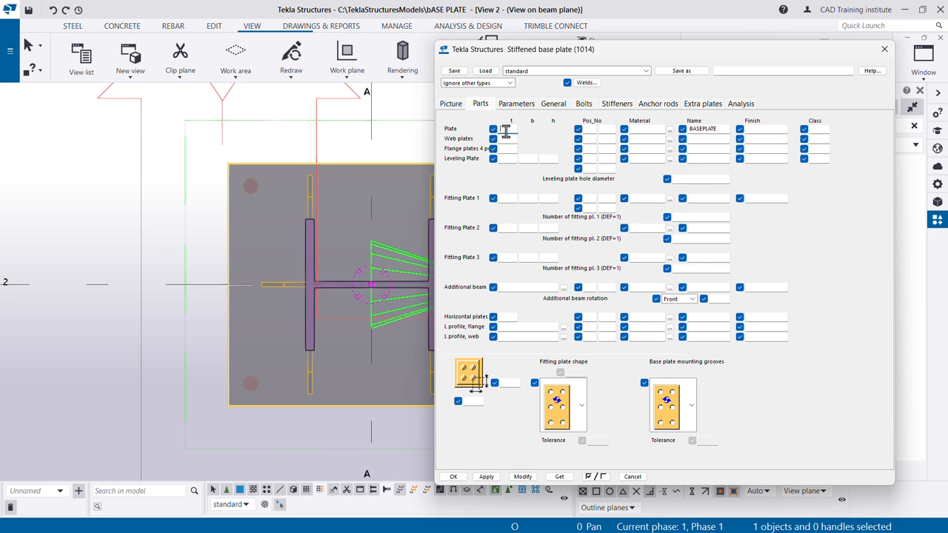
key(alt+Tab)
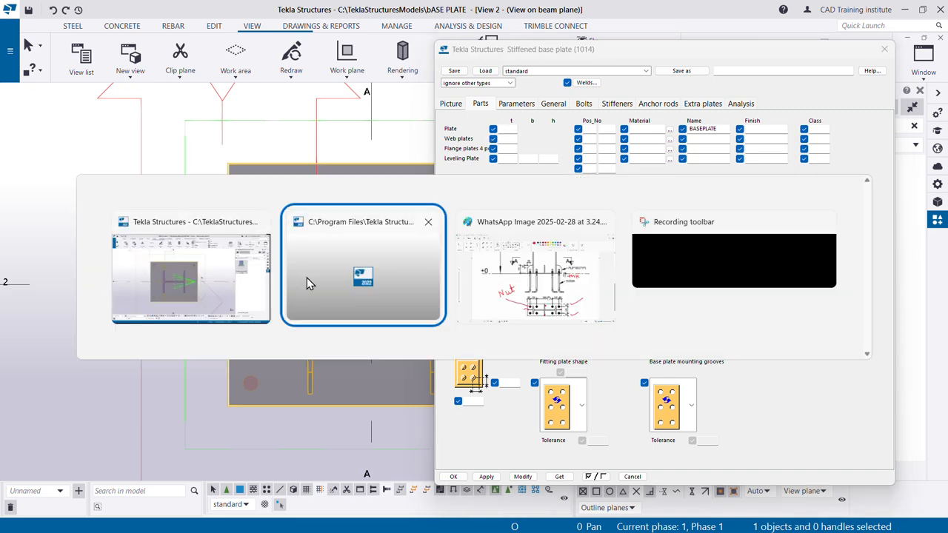
click(495, 290)
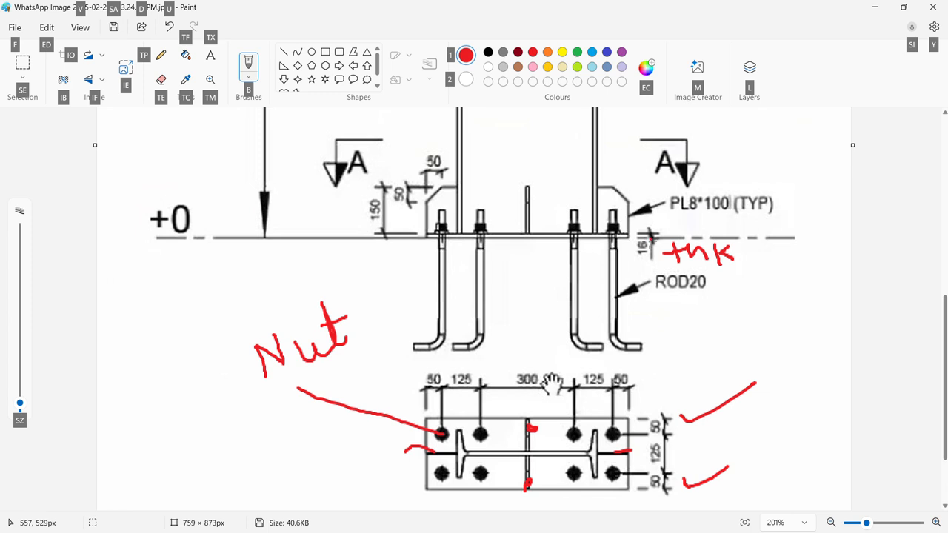
key(alt+Tab)
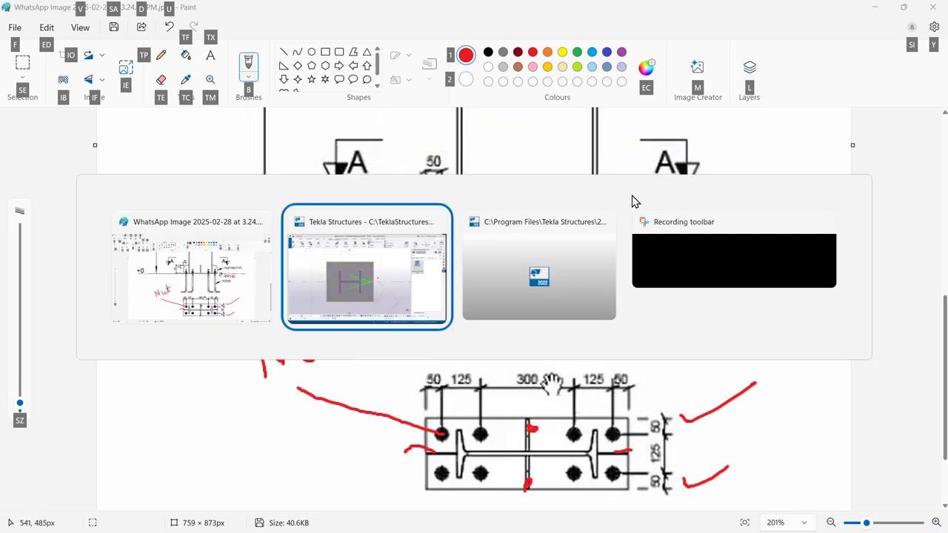
click(372, 281)
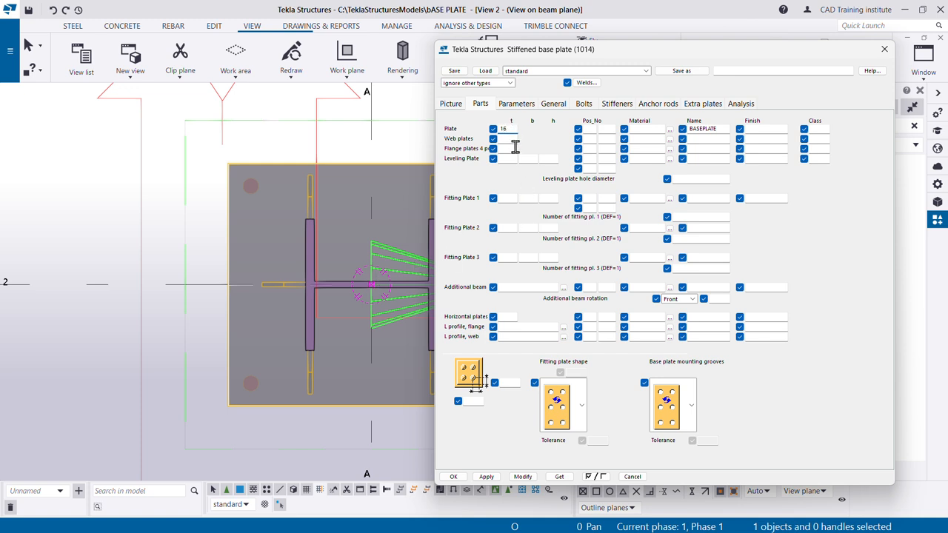
click(524, 477)
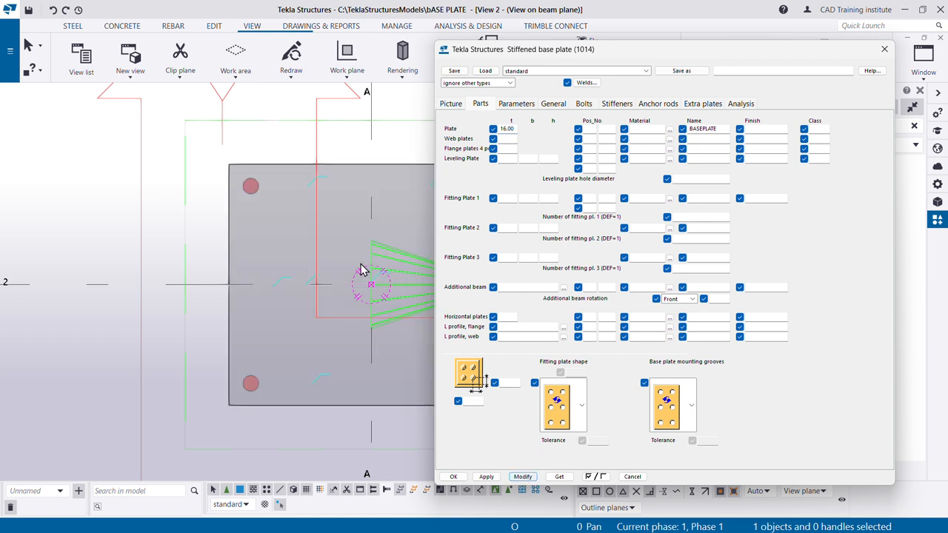
scroll(187, 237, down, 1)
scroll(188, 237, down, 1)
scroll(287, 264, up, 2)
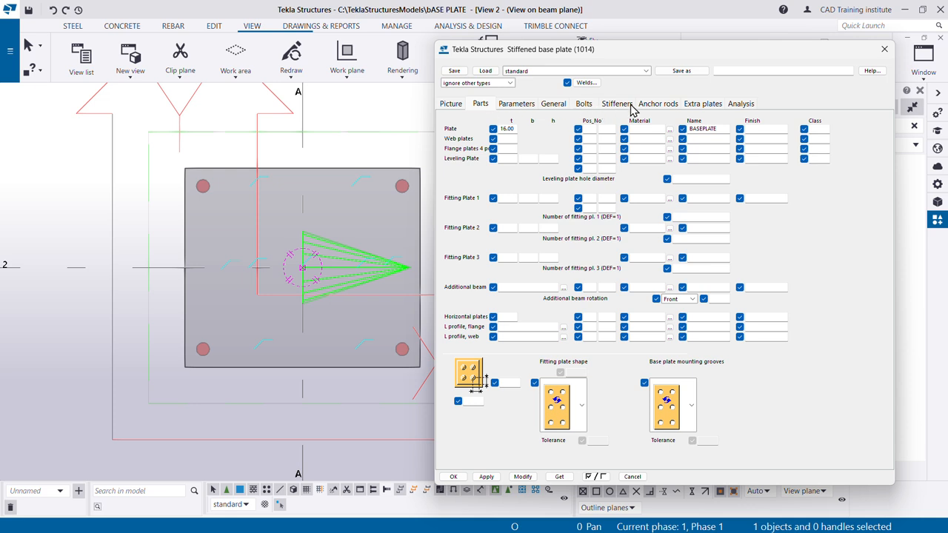
- Bring up the component's anchor rod settings and show the column base in the 3D view
click(664, 108)
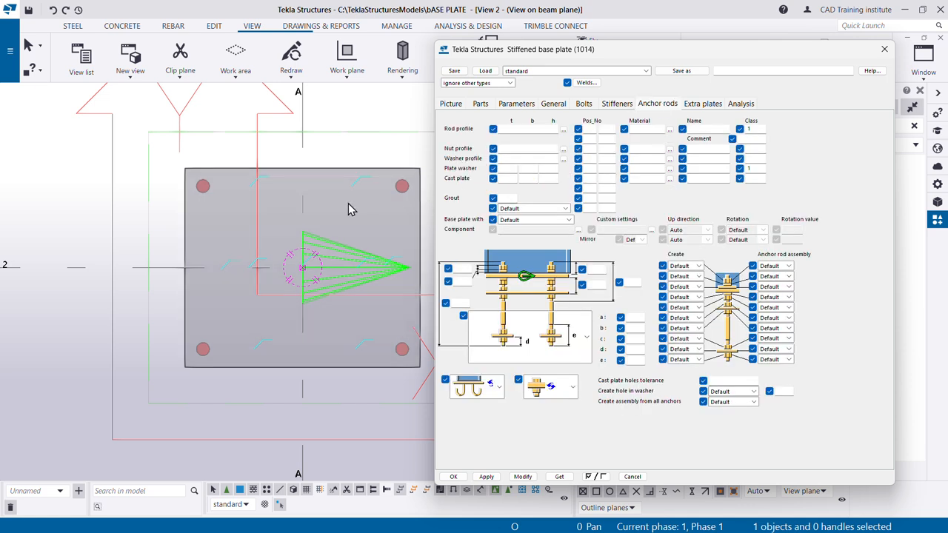
scroll(161, 282, down, 1)
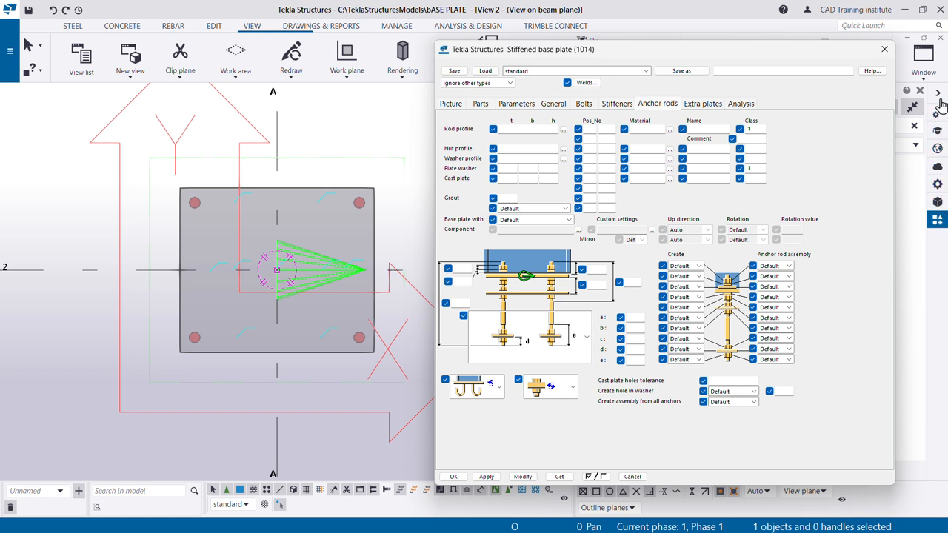
click(923, 61)
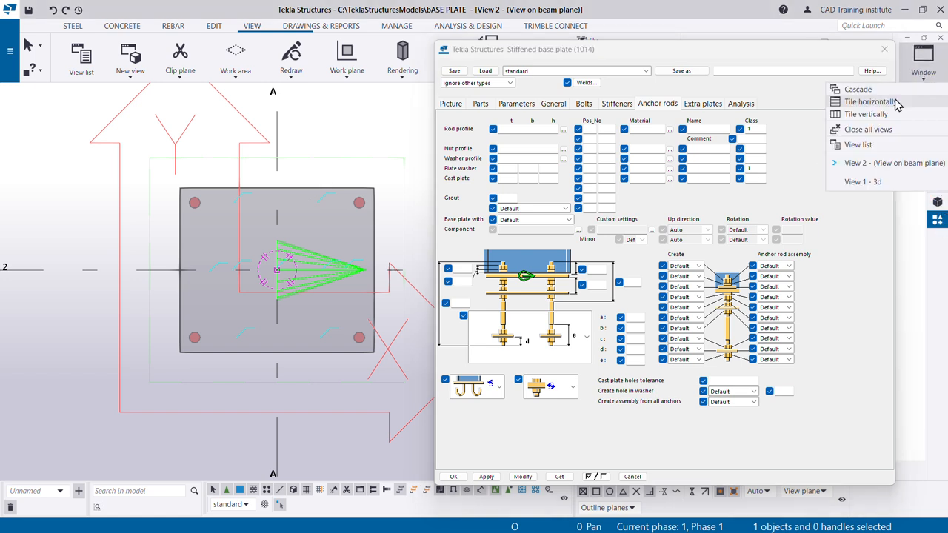
click(880, 183)
scroll(327, 357, up, 3)
scroll(197, 362, down, 3)
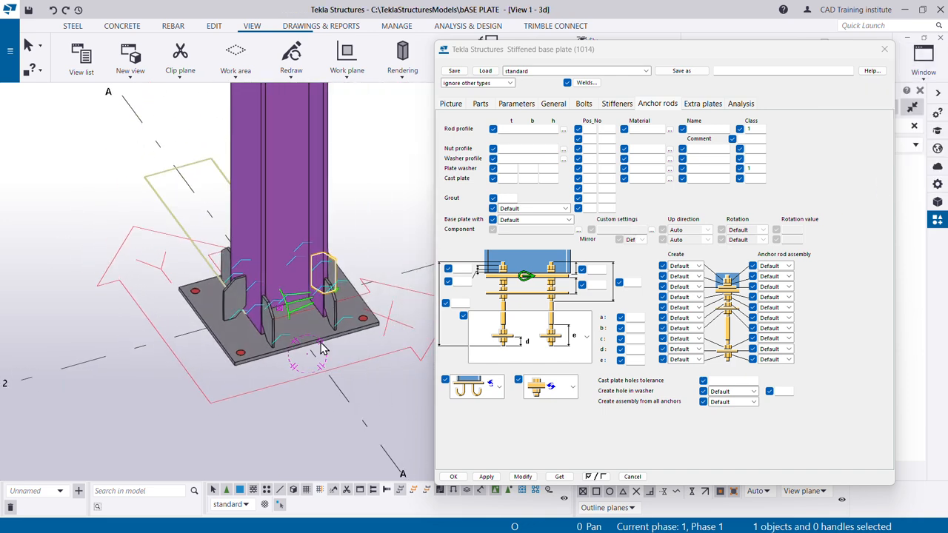
scroll(333, 314, up, 2)
scroll(334, 307, up, 1)
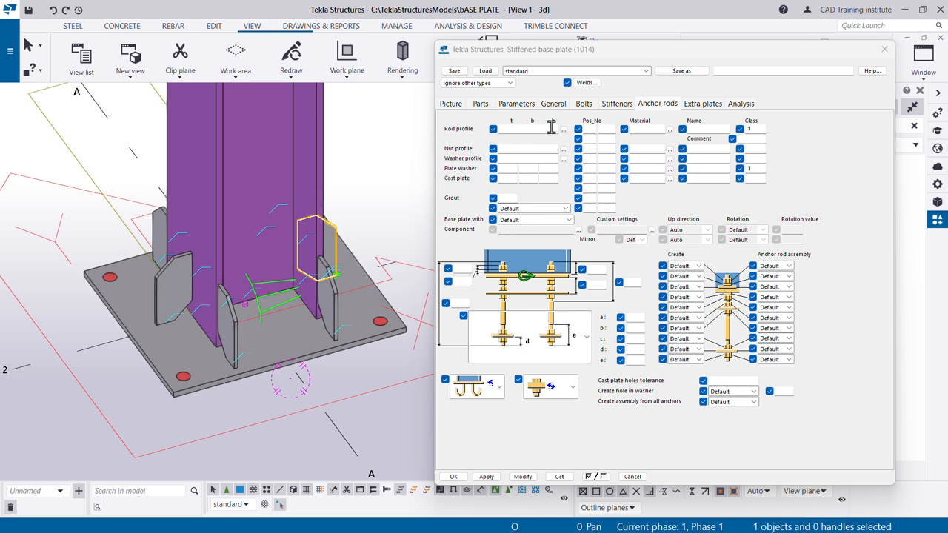
- Check the anchor rod size in the reference drawing in Paint, underline the ROD20 label, and return to Tekla Structures
click(511, 129)
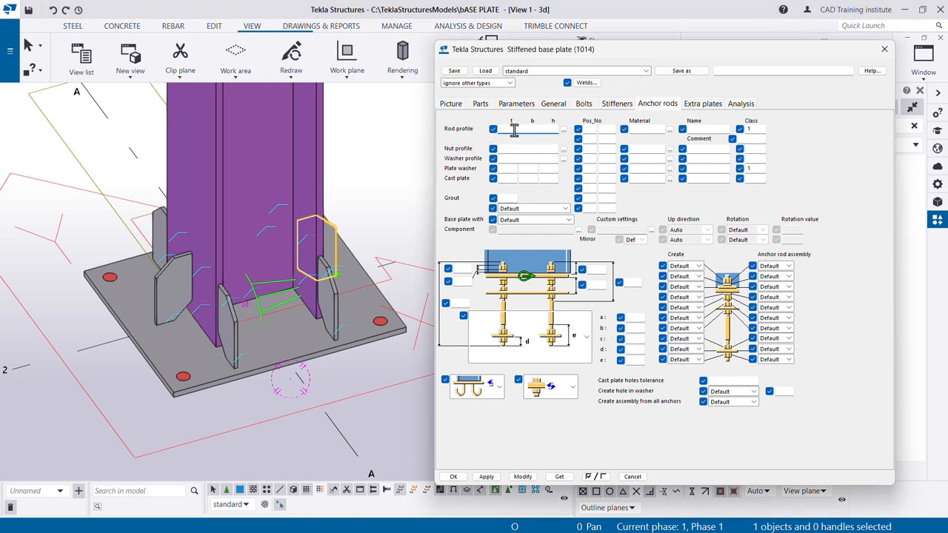
key(alt+Tab)
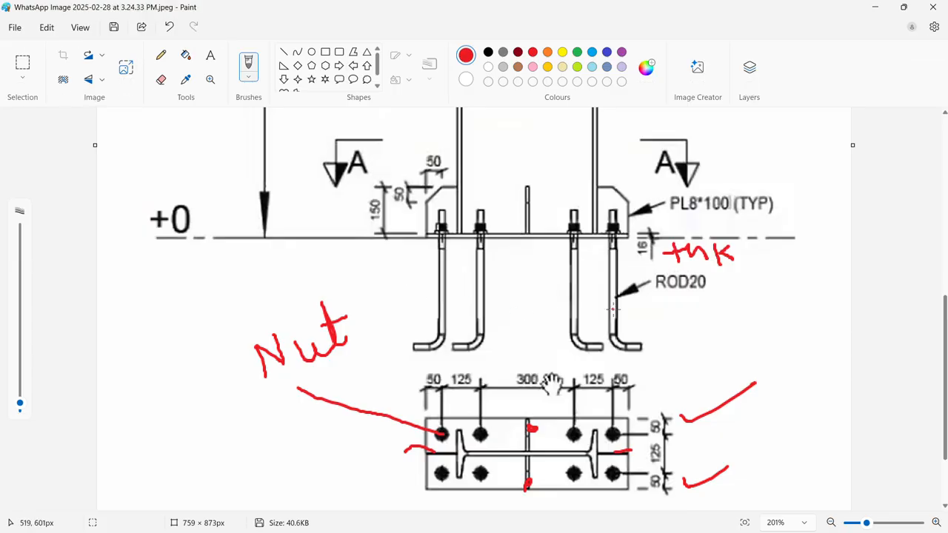
drag(662, 297, 708, 298)
click(875, 7)
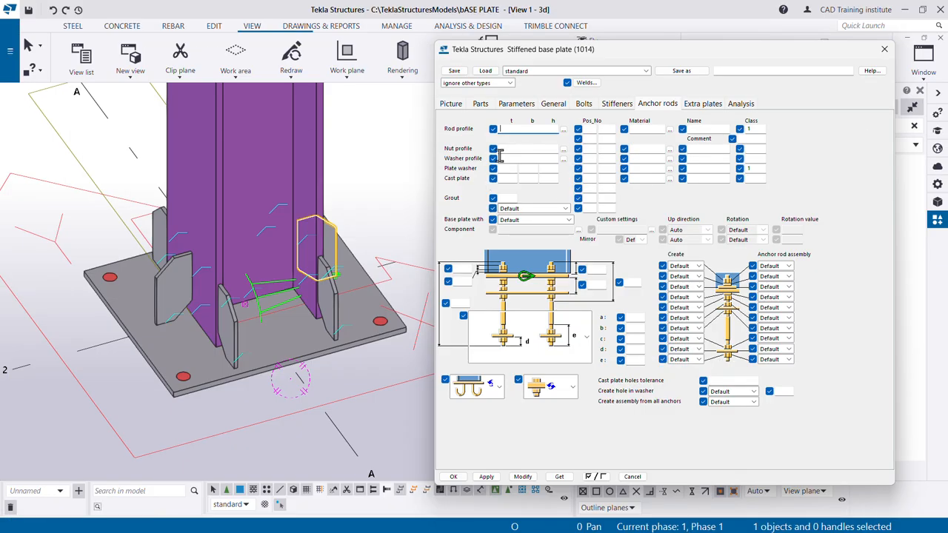
- Set the rod profile to ROD20 by choosing the circular section ROD with a 20 mm diameter from the profile catalog
click(565, 130)
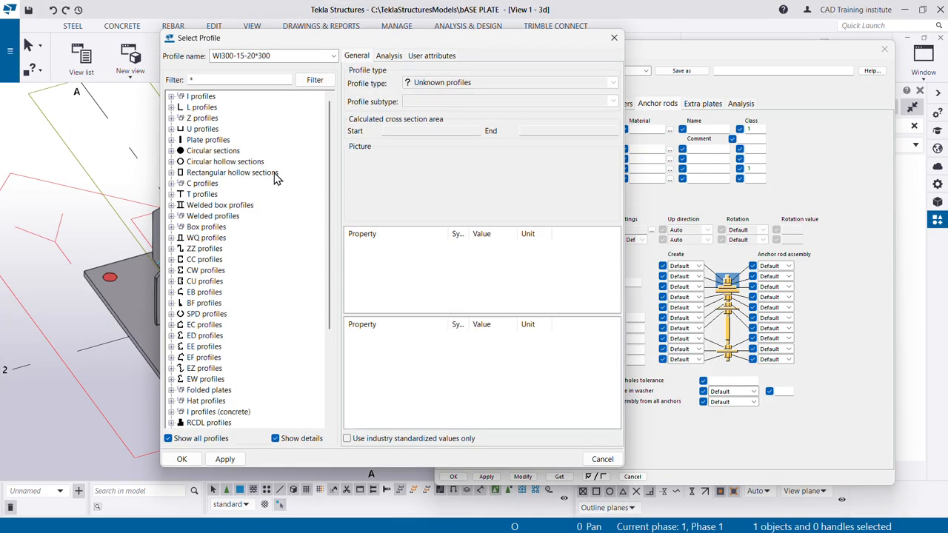
click(212, 151)
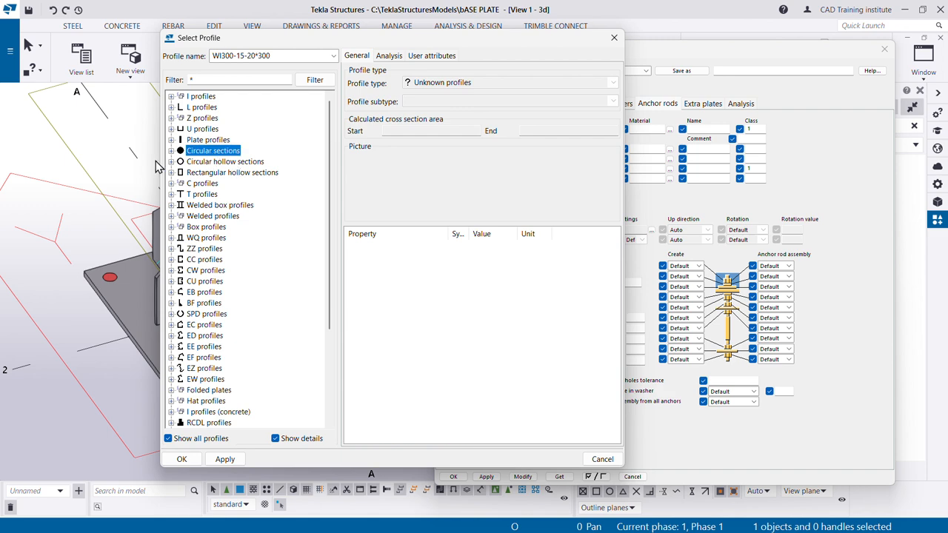
click(172, 151)
click(203, 183)
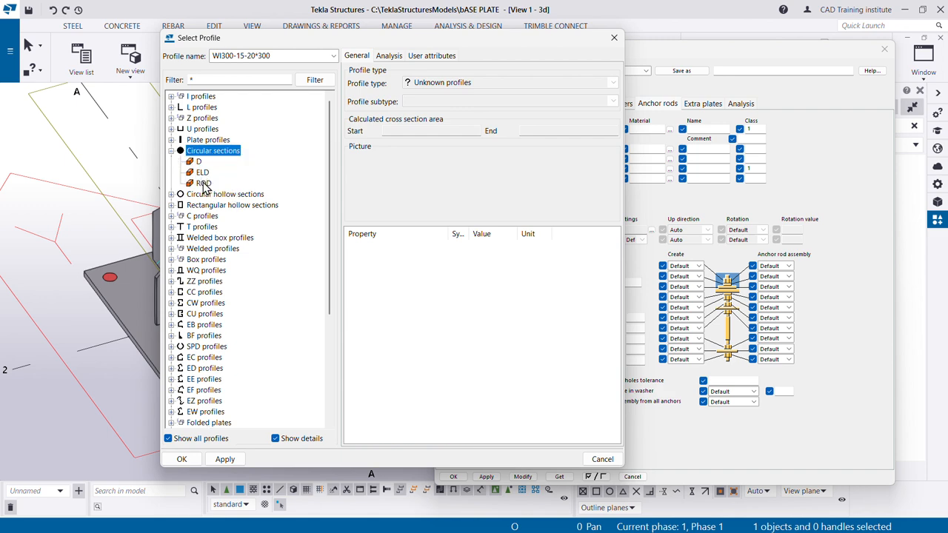
click(497, 247)
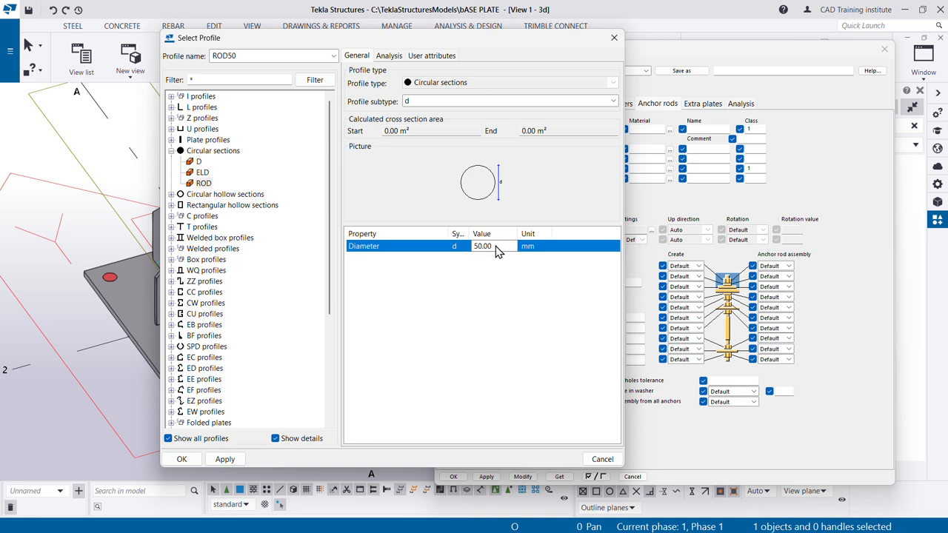
drag(497, 248, 460, 249)
text(20)
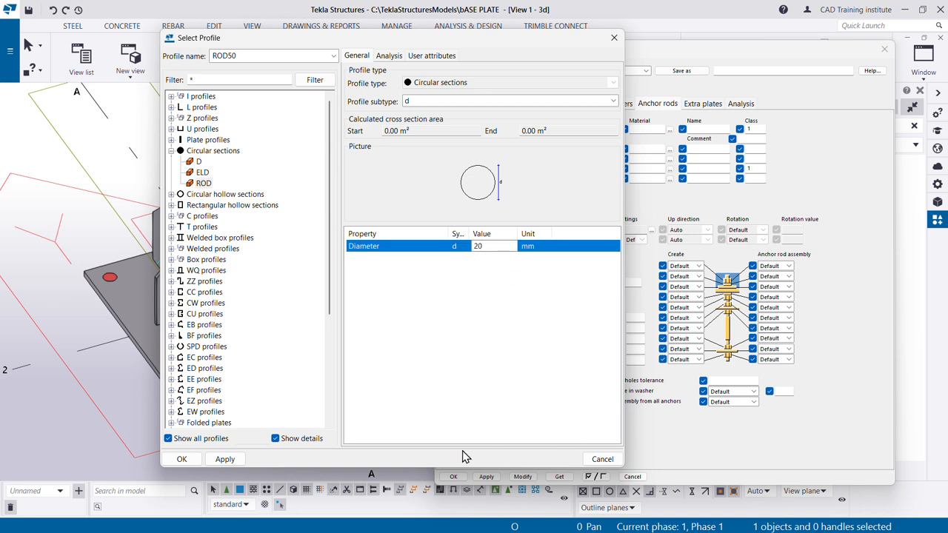
click(223, 459)
click(191, 460)
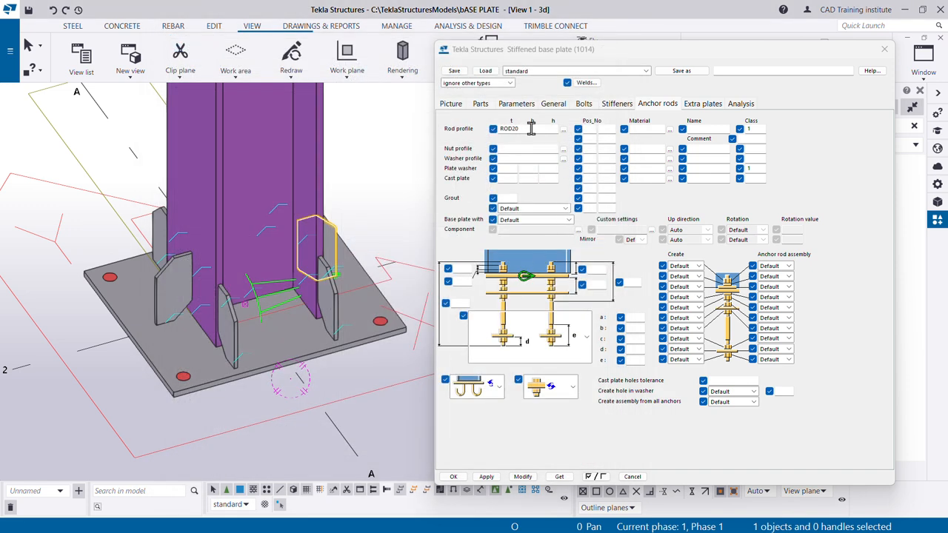
- Set the nut profile to NUT_M20 by choosing NUT_M with a 20 mm bolt diameter from the profile catalog
click(564, 150)
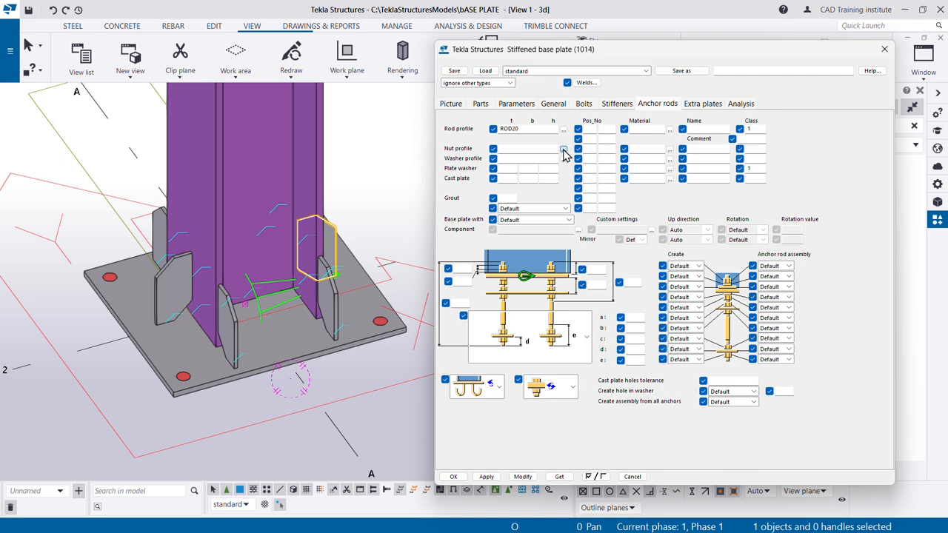
scroll(197, 326, down, 4)
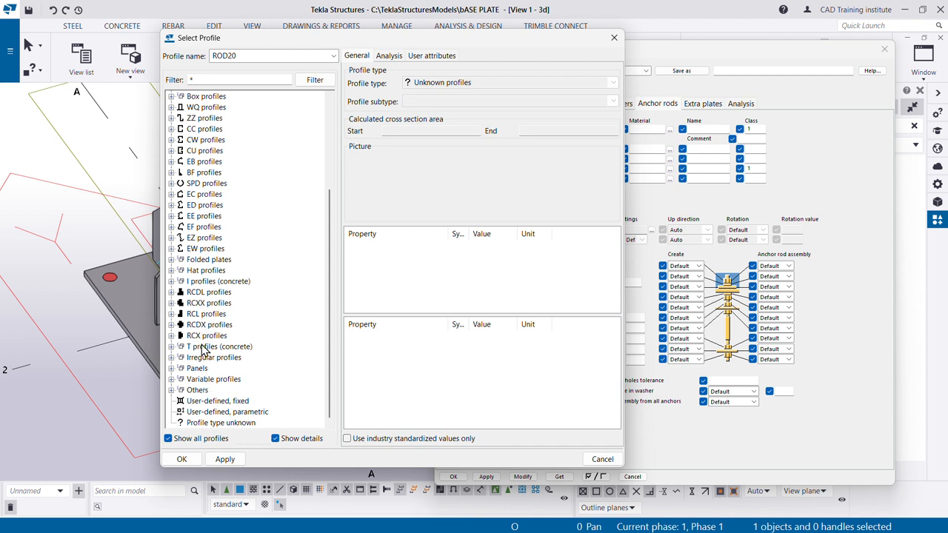
click(205, 380)
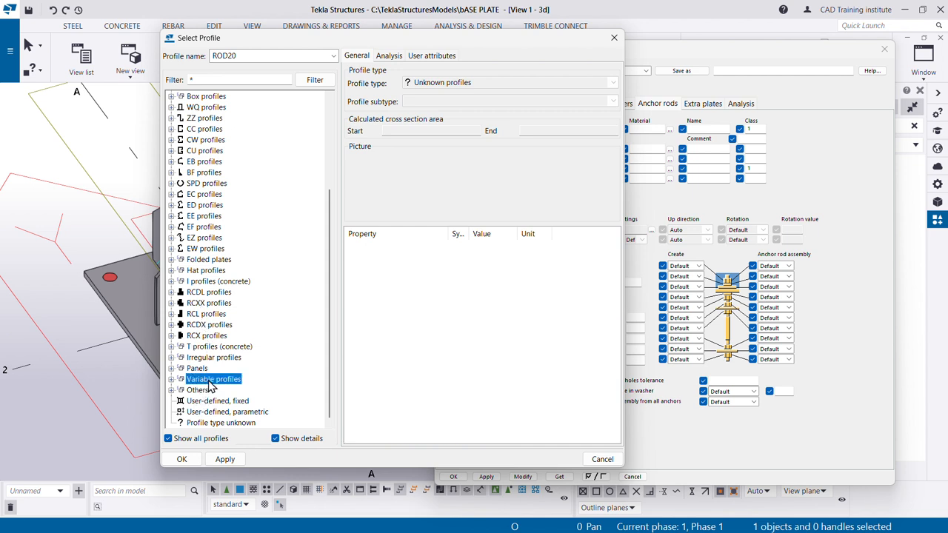
double_click(211, 385)
scroll(228, 321, down, 6)
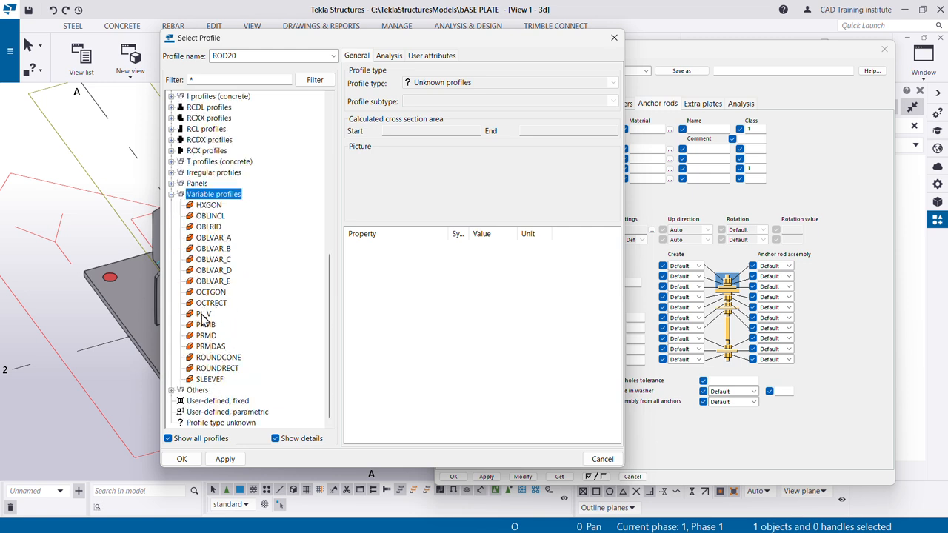
click(171, 391)
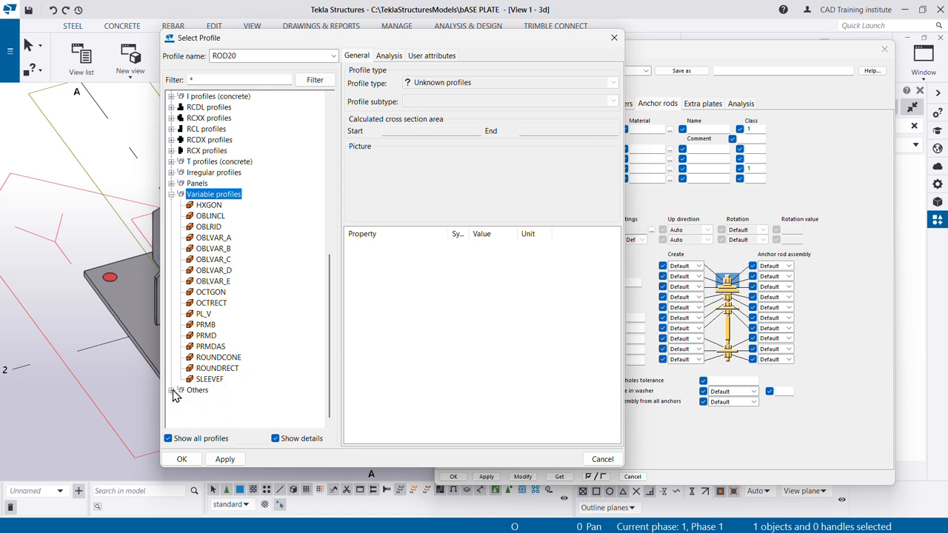
scroll(244, 333, down, 1)
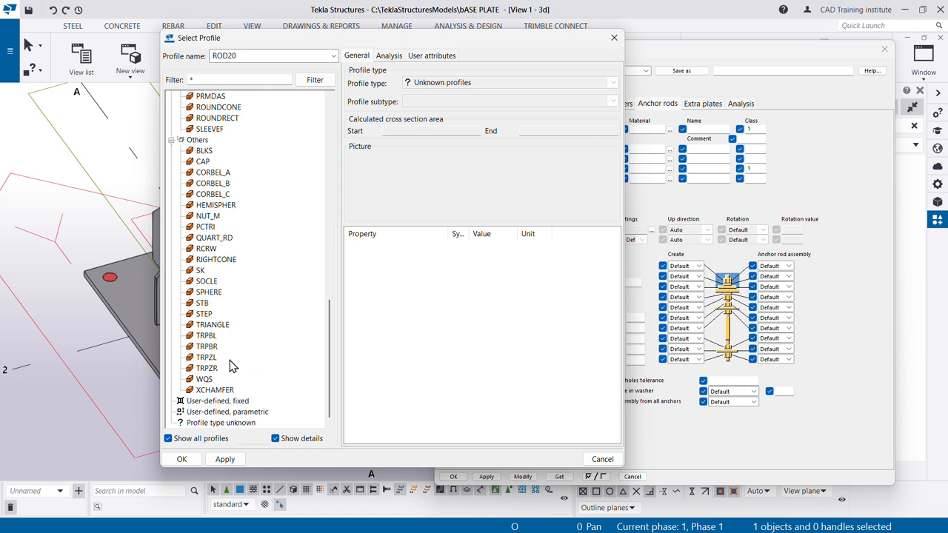
click(214, 220)
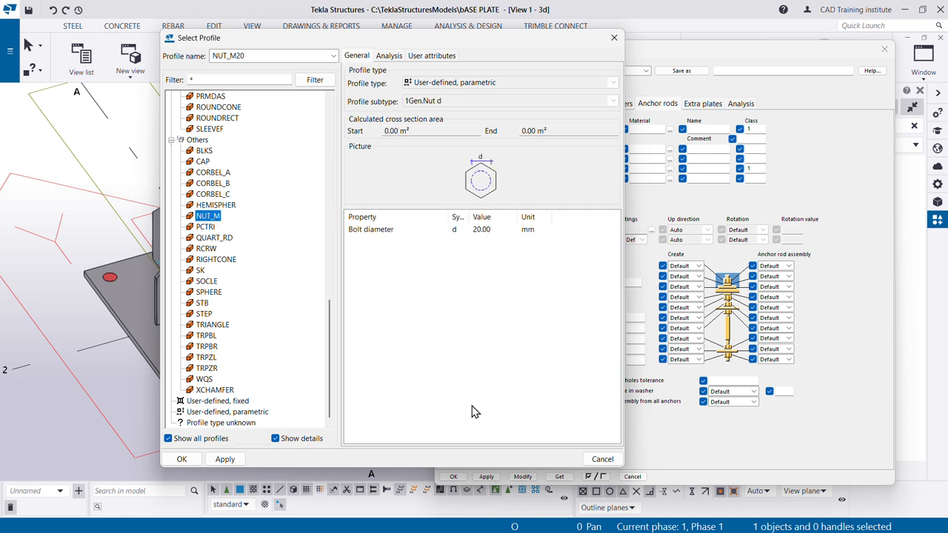
click(213, 462)
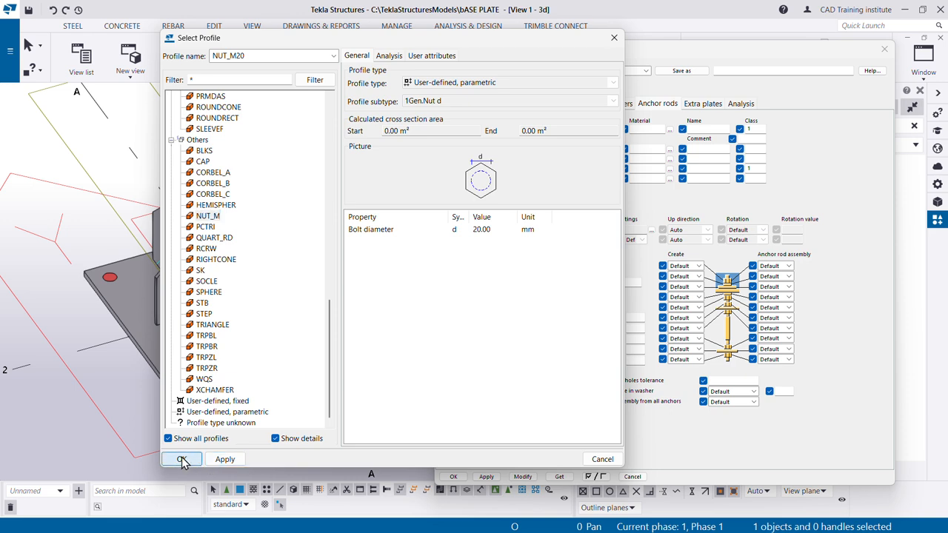
click(181, 458)
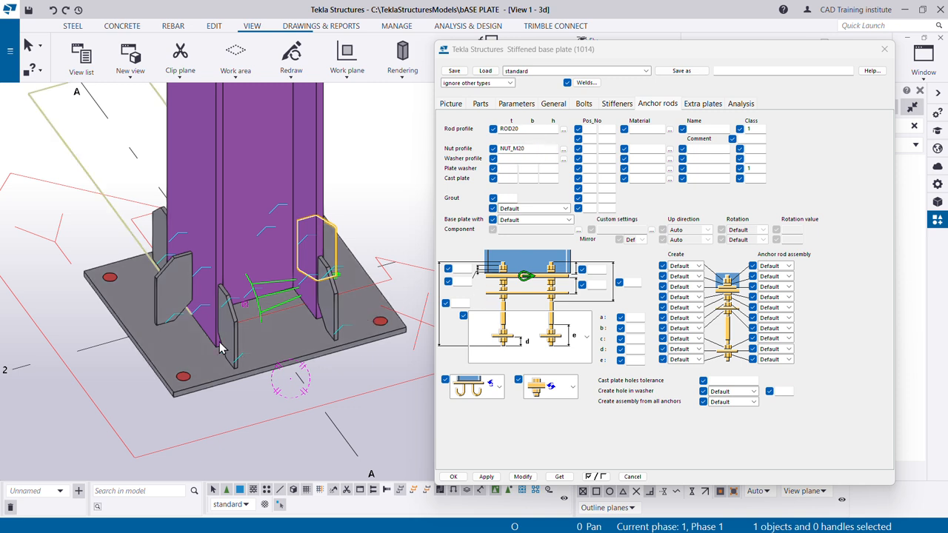
- Set the base plate to be created with anchor rods and apply the change to the column base connection
scroll(172, 400, down, 2)
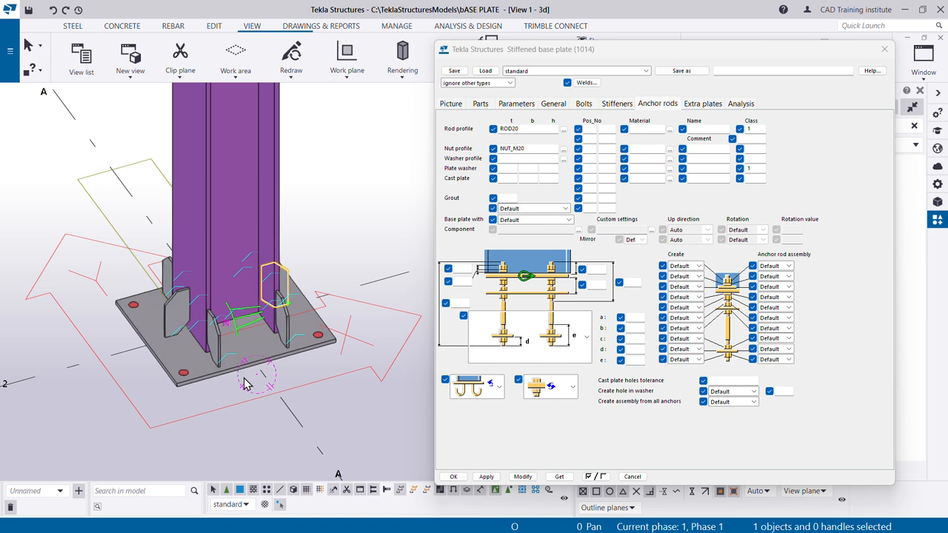
ctrl+middle_drag(286, 391, 290, 353)
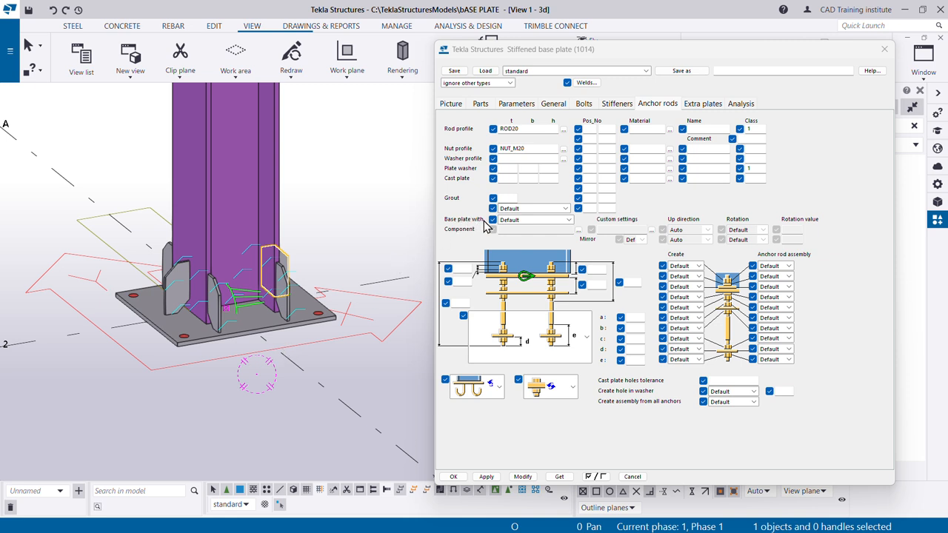
click(528, 221)
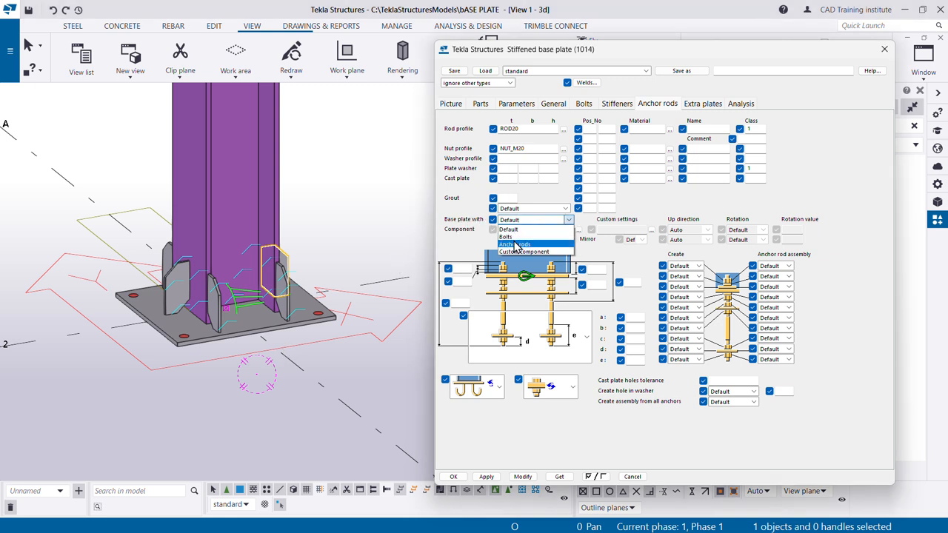
click(515, 245)
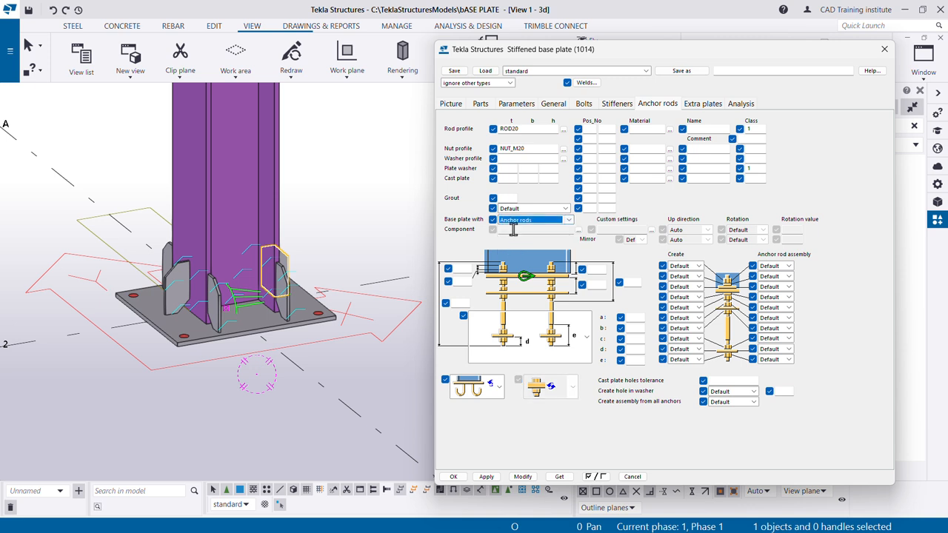
click(524, 477)
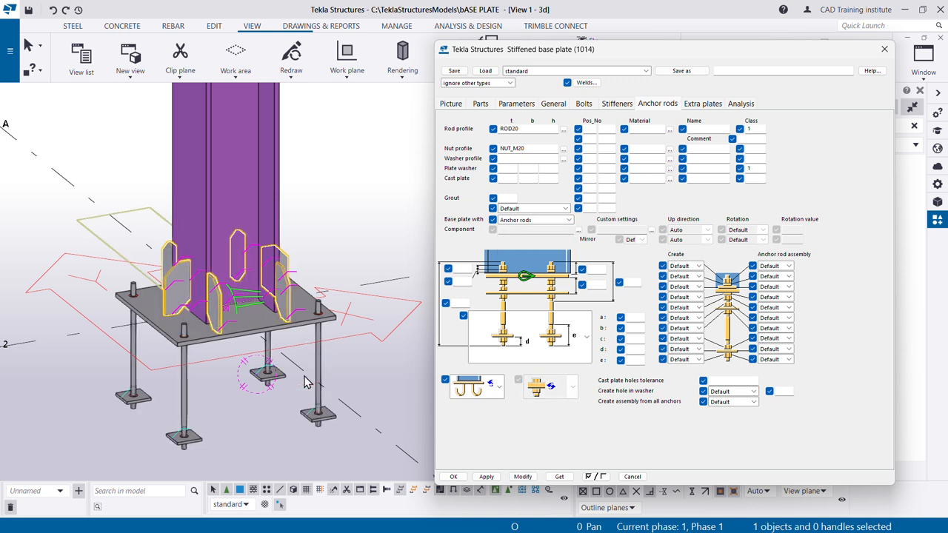
- Change the anchor rods to the L-bent shape matching the reference drawing and apply it to the connection
scroll(294, 403, up, 3)
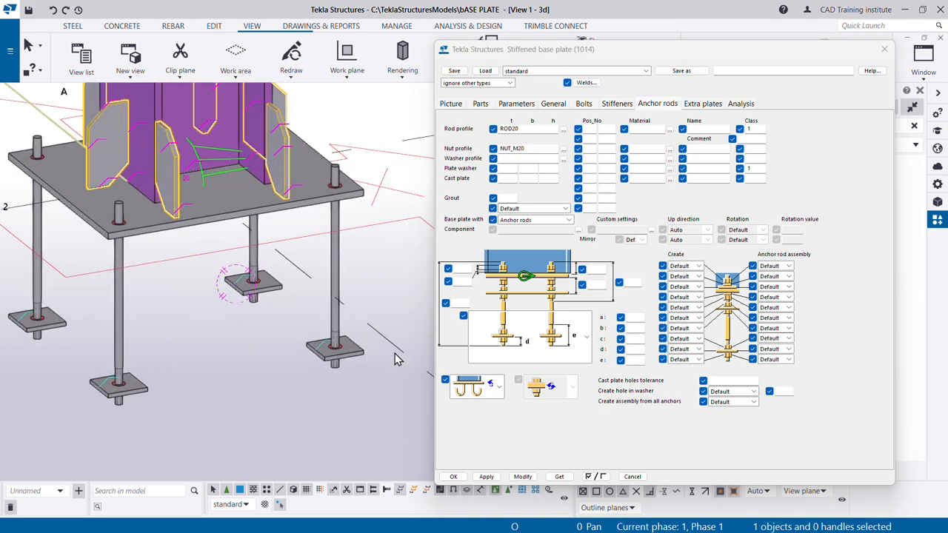
click(582, 339)
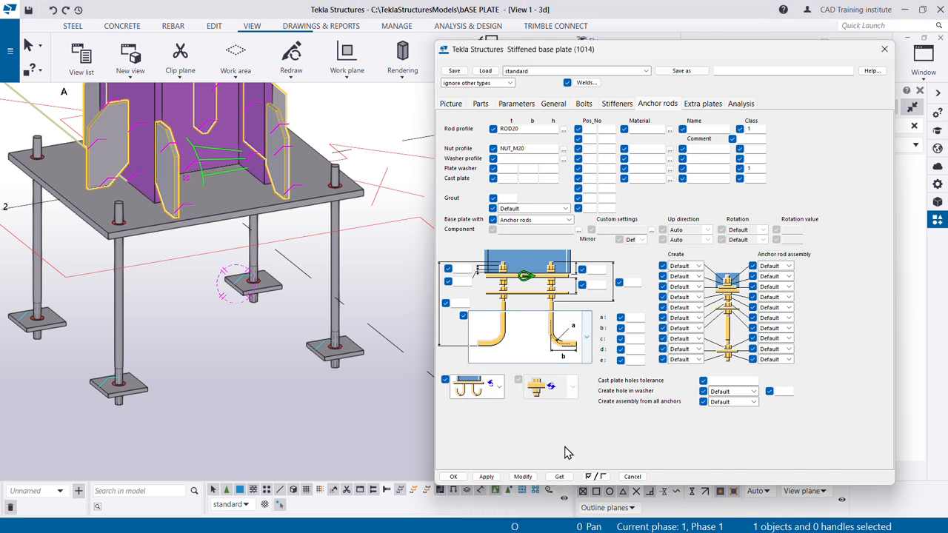
click(567, 451)
key(alt+Tab)
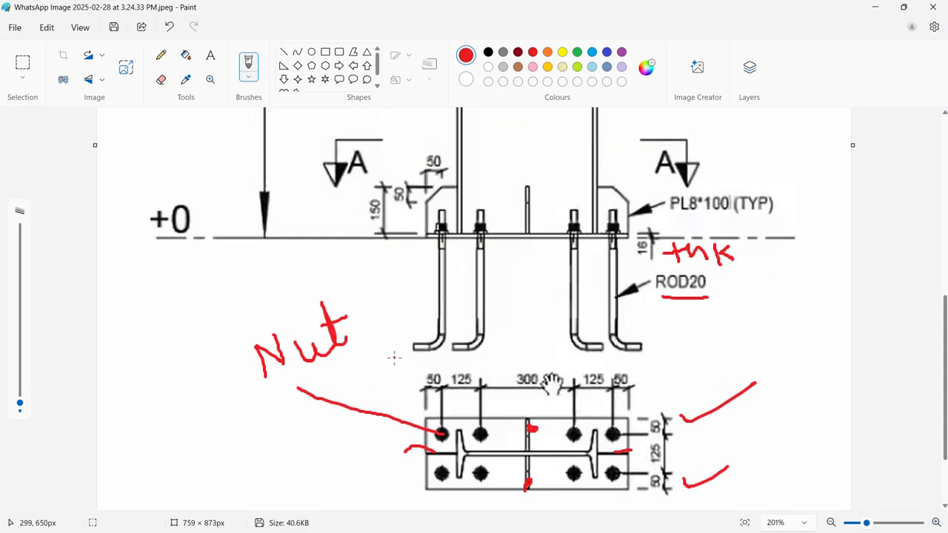
key(alt+Tab)
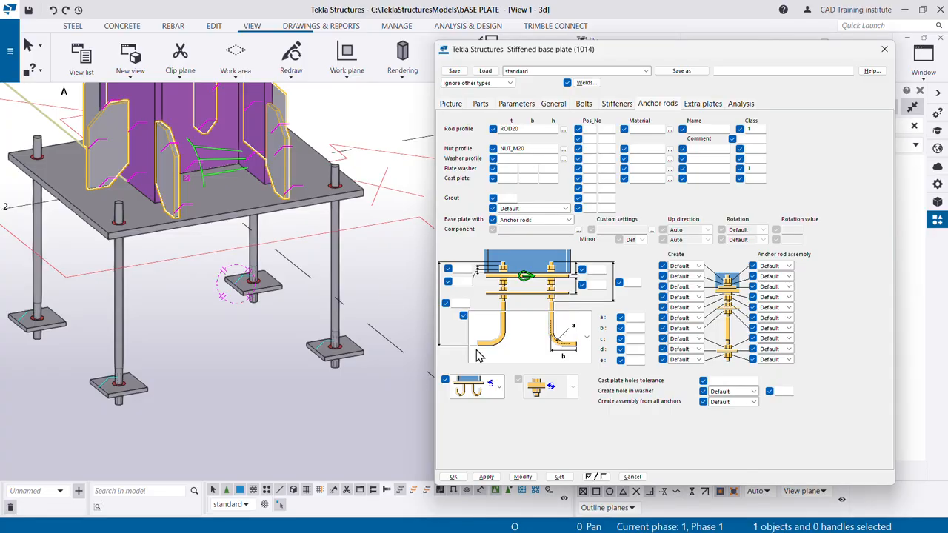
click(522, 477)
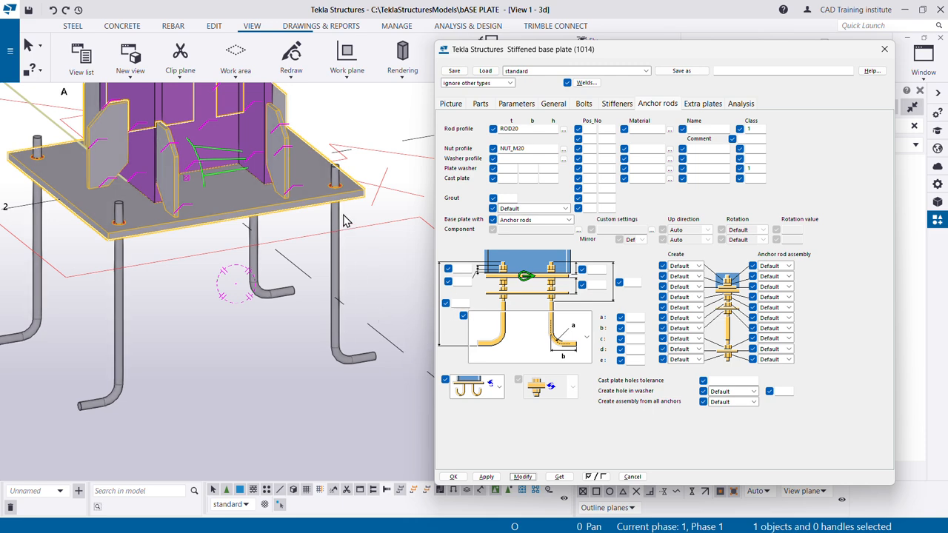
scroll(338, 183, up, 2)
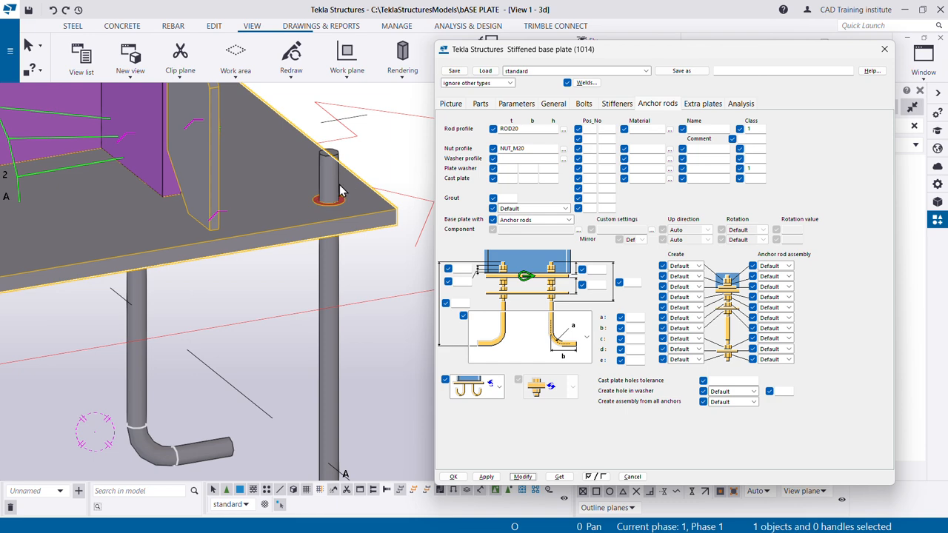
scroll(323, 197, up, 3)
scroll(323, 201, down, 2)
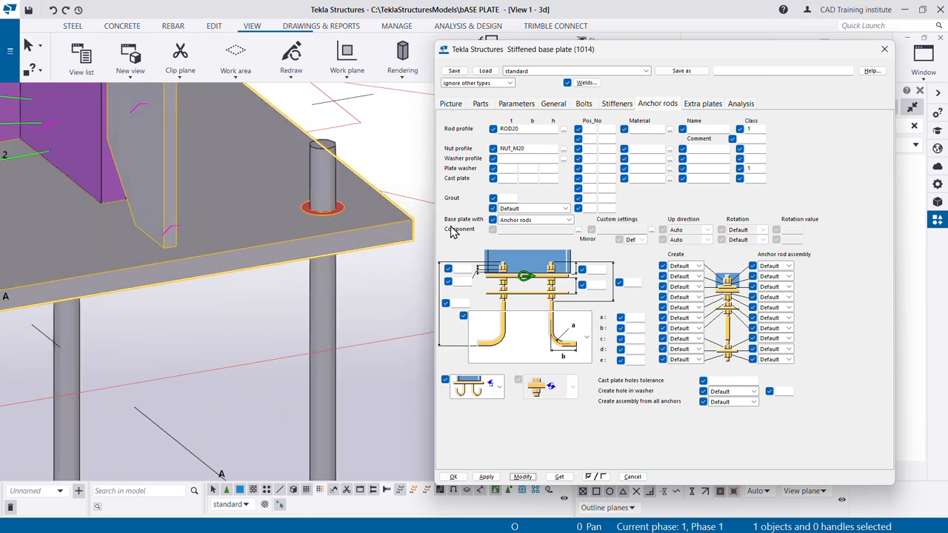
- Set both the creation and anchor rod assembly options to Yes for the top two rod components and apply to the connection
click(699, 265)
click(679, 289)
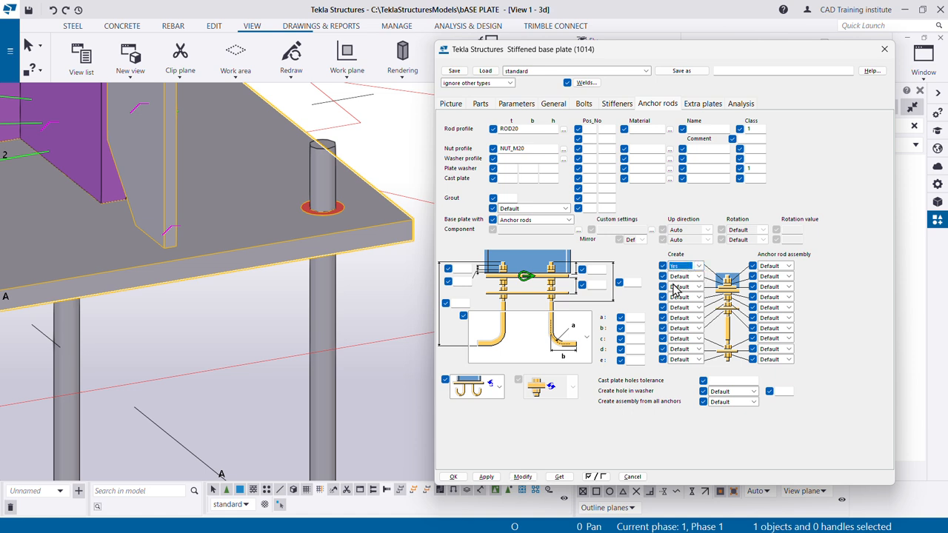
click(698, 276)
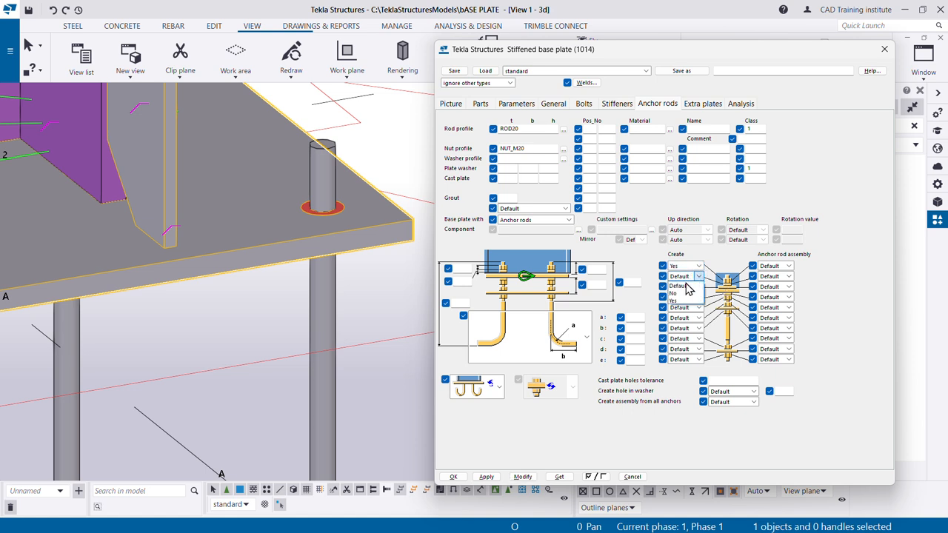
click(678, 300)
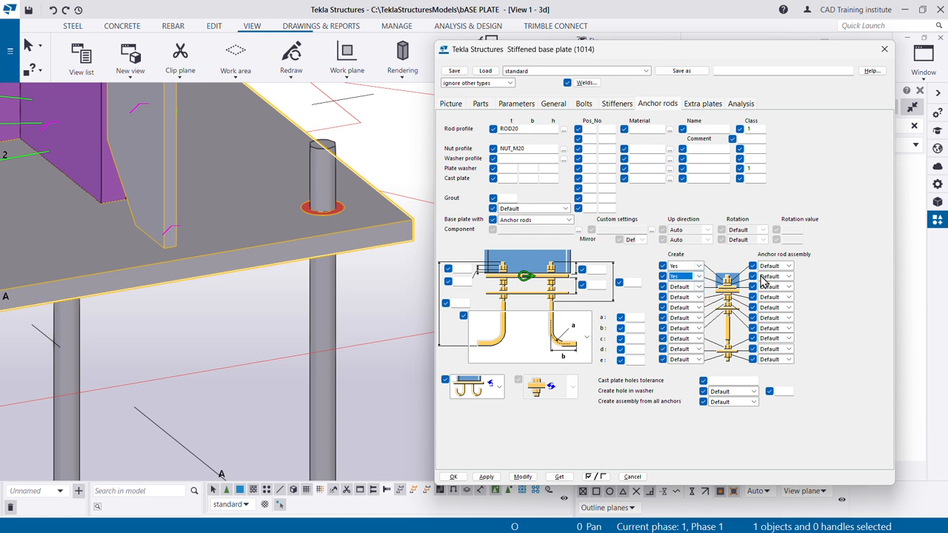
click(790, 266)
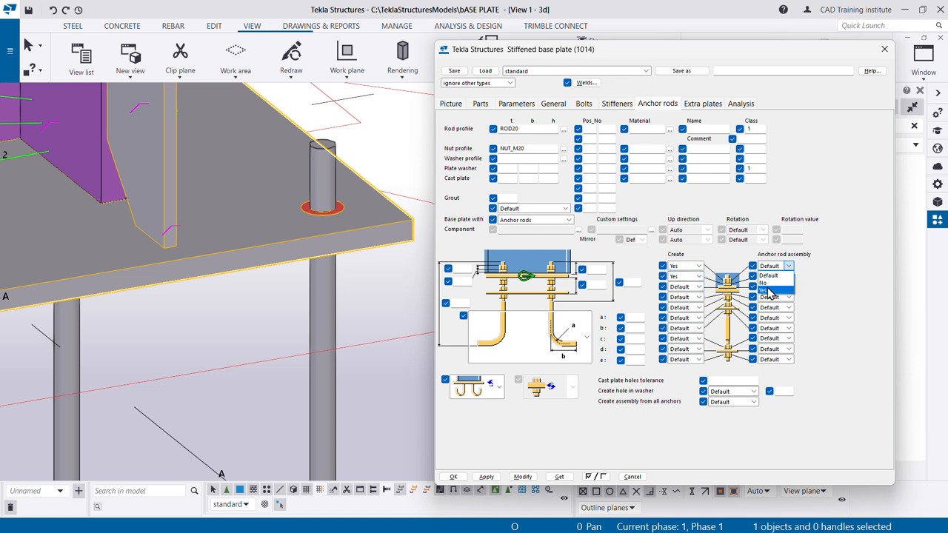
click(784, 285)
click(789, 276)
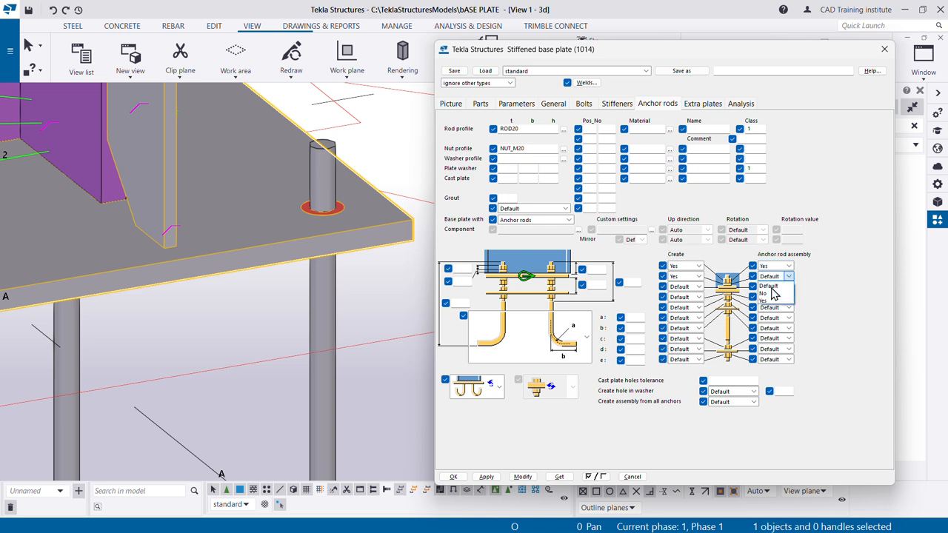
click(766, 304)
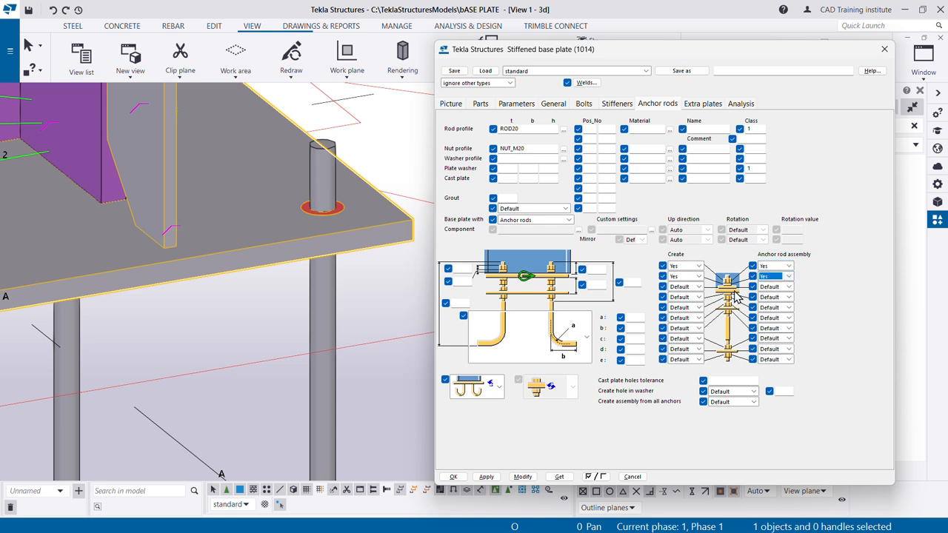
click(522, 476)
scroll(348, 278, down, 5)
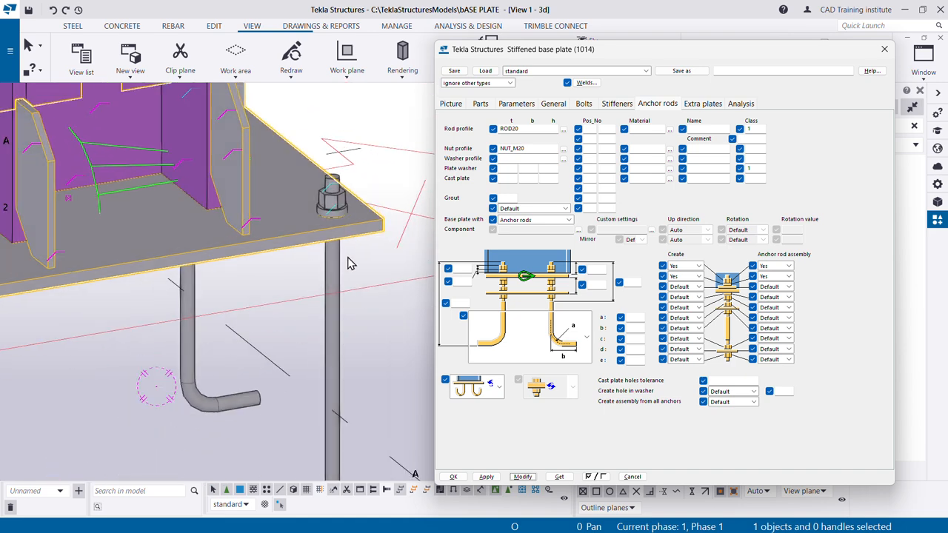
middle_drag(254, 312, 274, 295)
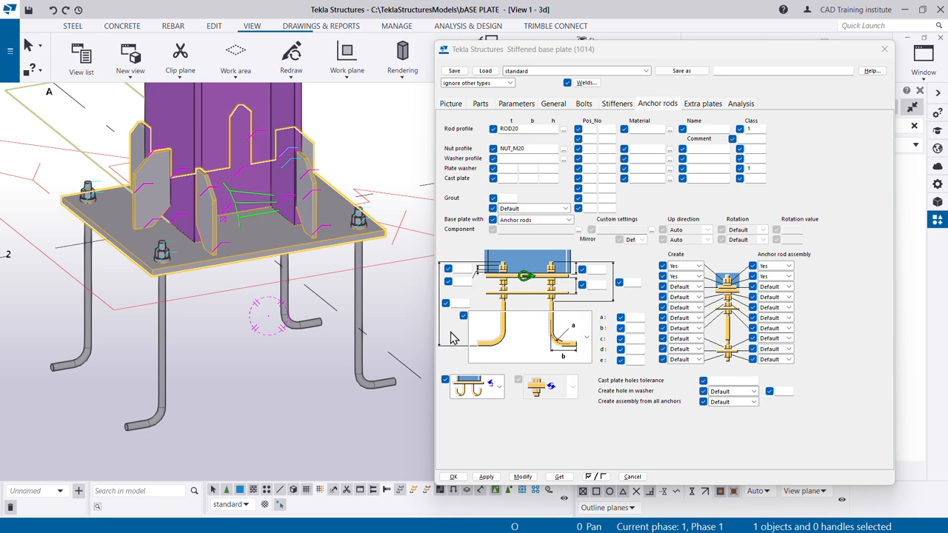
- In Paint, mark the anchor rod's overall height on the reference drawing with red lines from the rod top to the bent end
key(alt+Tab)
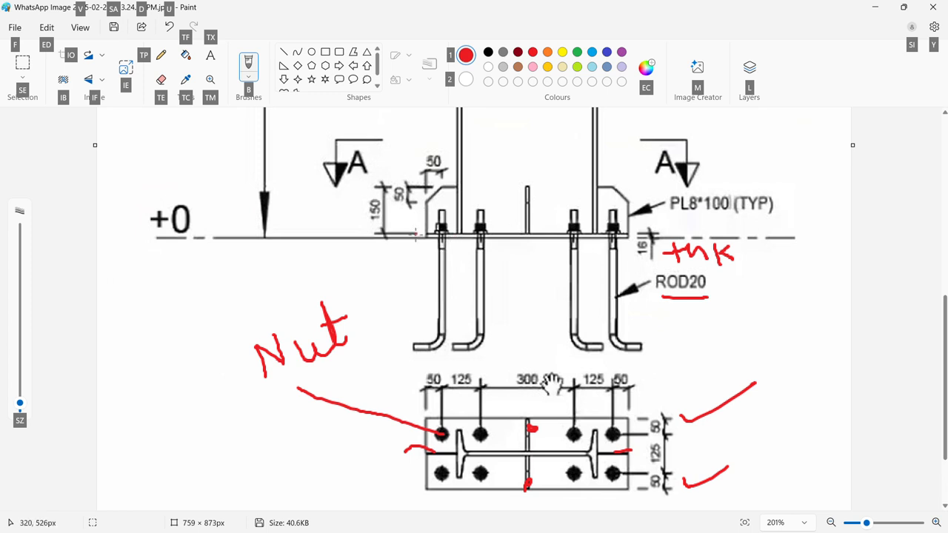
mouse_move(294, 211)
mouse_down()
mouse_move(341, 210)
mouse_move(317, 300)
mouse_up()
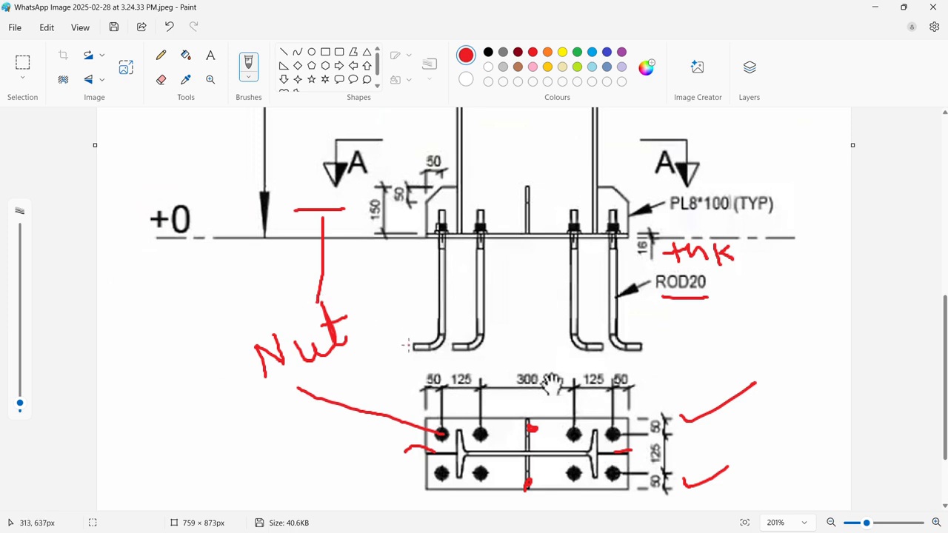
drag(408, 345, 371, 346)
drag(355, 210, 359, 343)
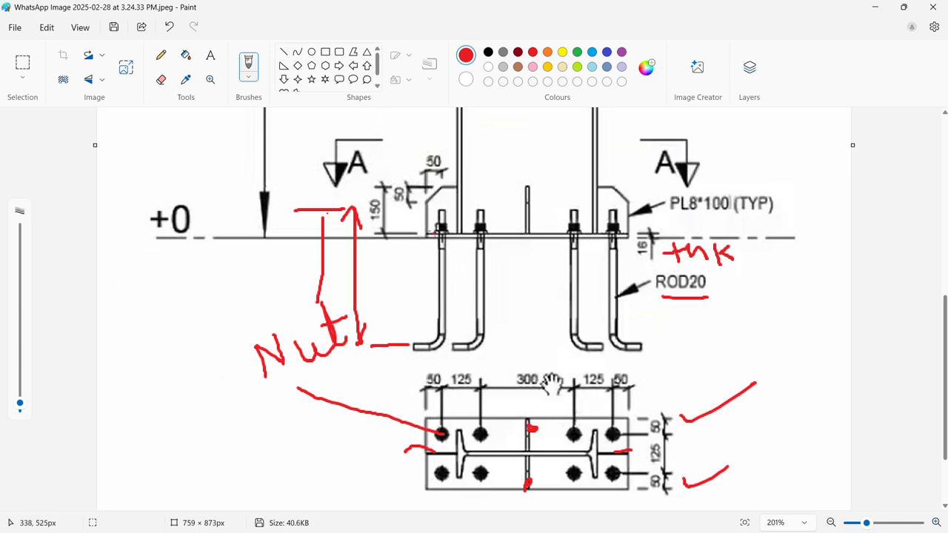
- Back in Tekla Structures, set the two upper anchor rod distances to 50 mm and the overall rod length to 450 mm, and apply
key(alt+Tab)
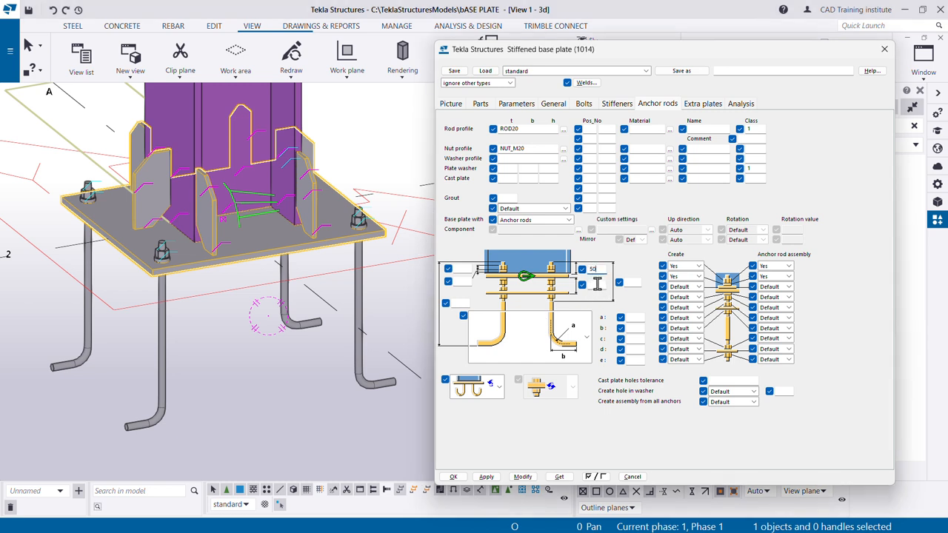
click(598, 285)
text(50)
click(522, 476)
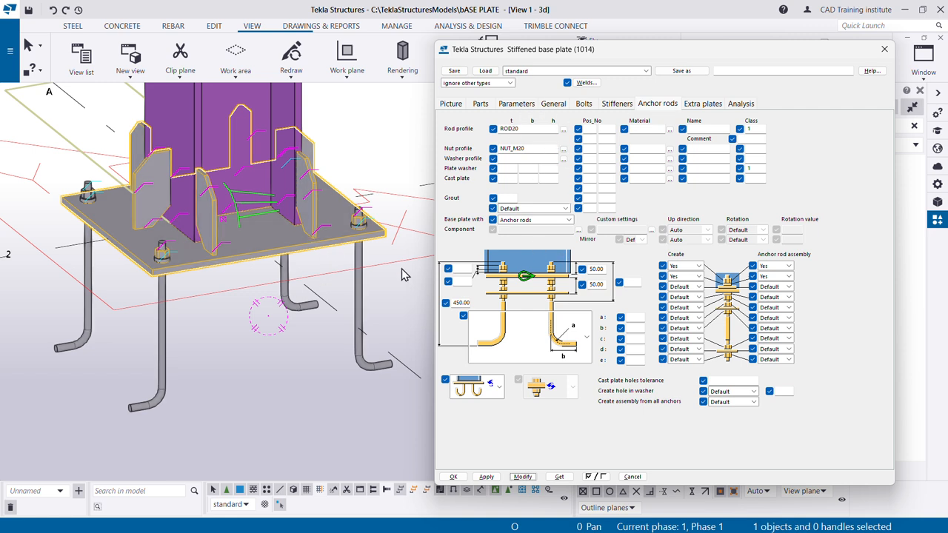
- Open the connection's bolt settings and create a new plan view on the plane of the base plate
click(584, 106)
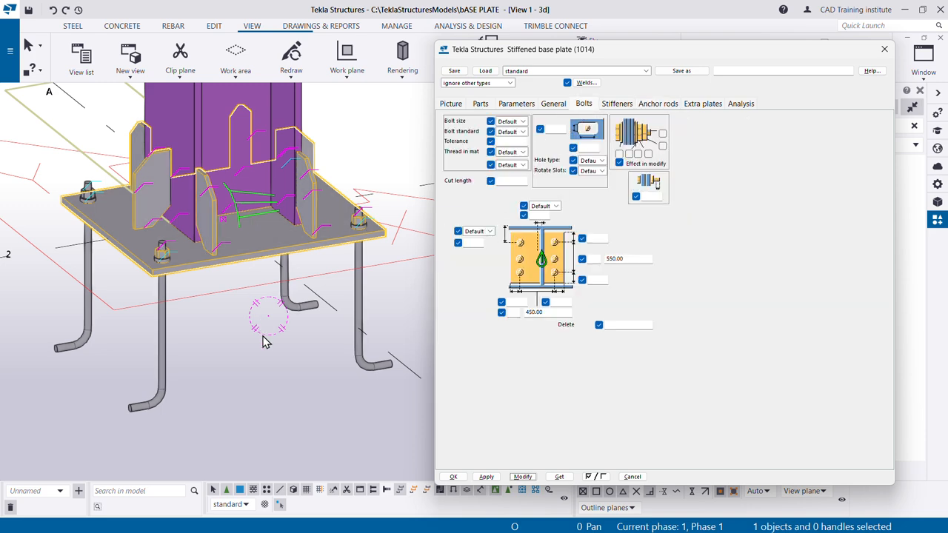
scroll(265, 343, down, 3)
click(256, 382)
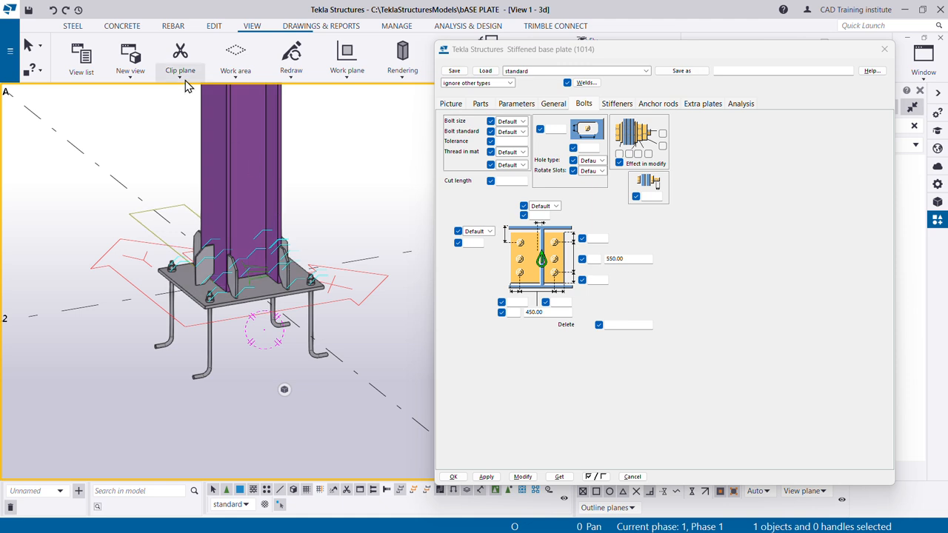
click(133, 84)
click(131, 249)
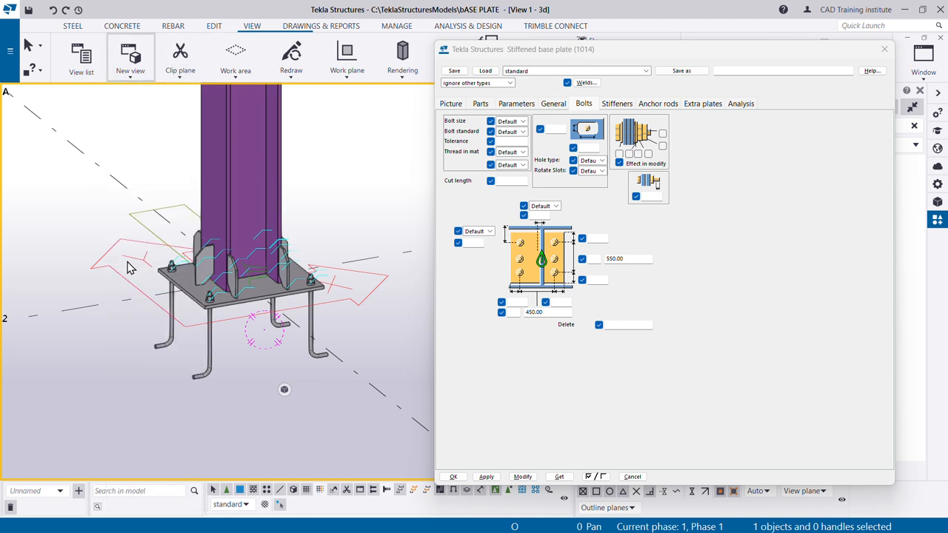
click(246, 291)
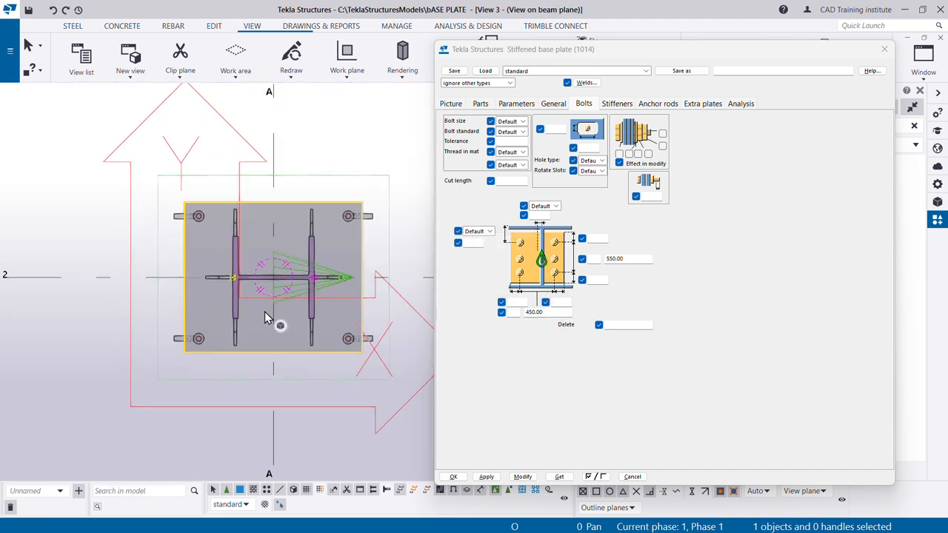
scroll(387, 311, up, 1)
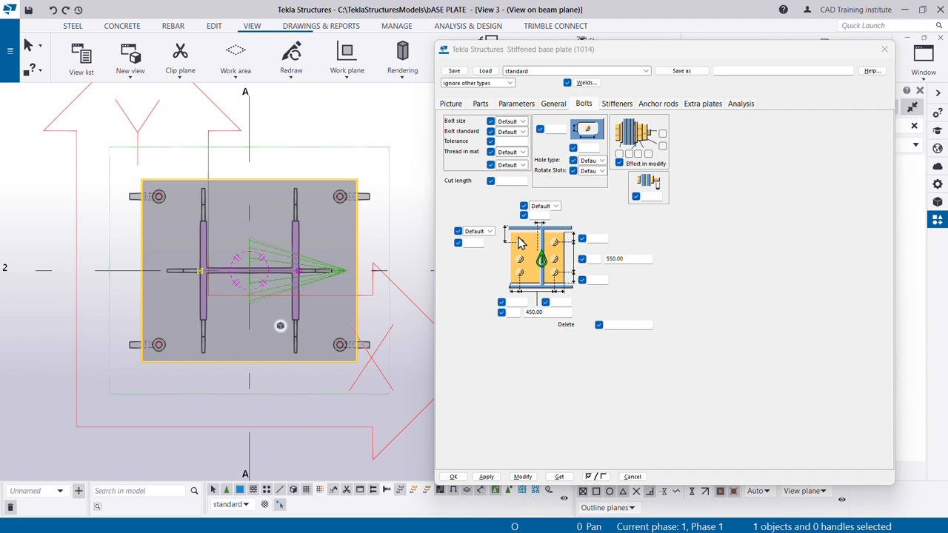
- In Paint, circle the 50 mm anchor hole edge distances on the base plate plan in the reference drawing
key(alt+Tab)
click(363, 281)
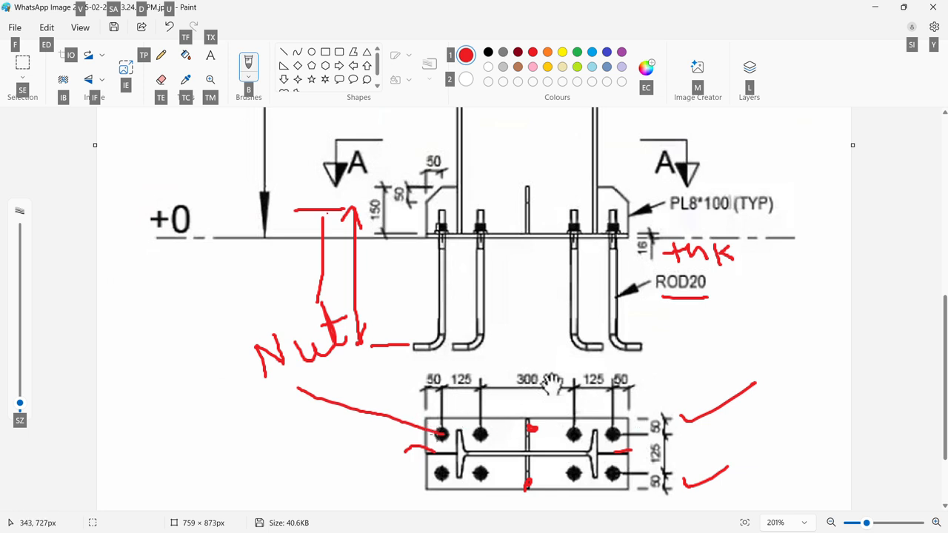
key(alt)
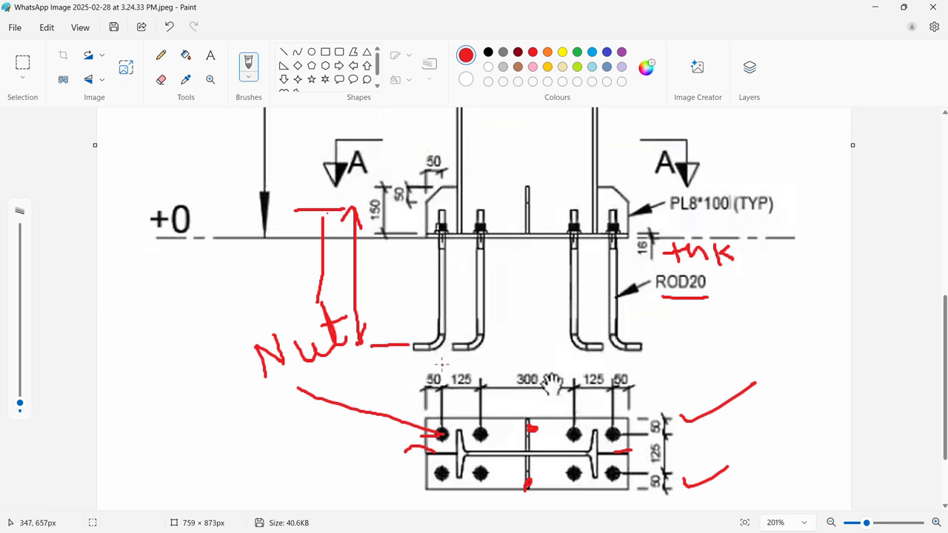
mouse_move(442, 363)
mouse_down()
mouse_move(421, 402)
mouse_move(448, 364)
mouse_up()
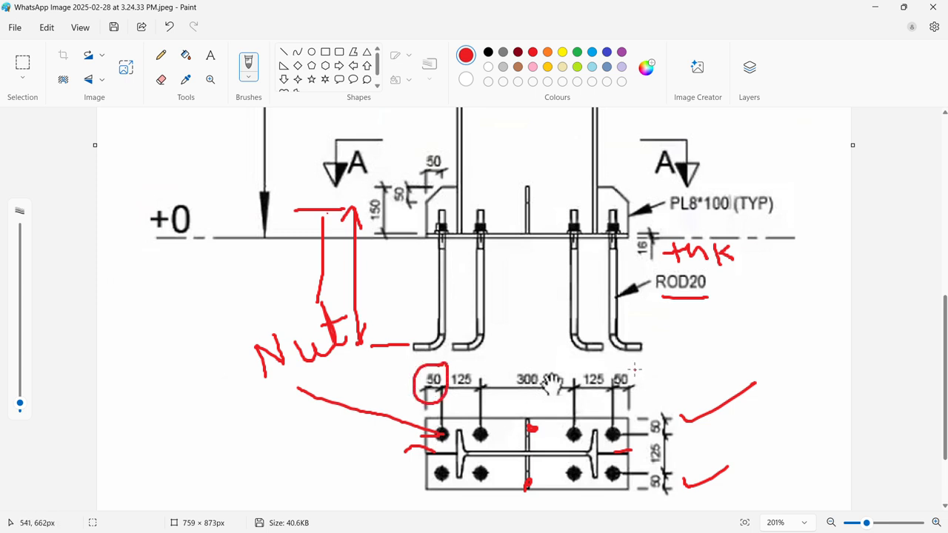
mouse_move(612, 379)
mouse_down()
mouse_move(650, 379)
mouse_move(628, 365)
mouse_up()
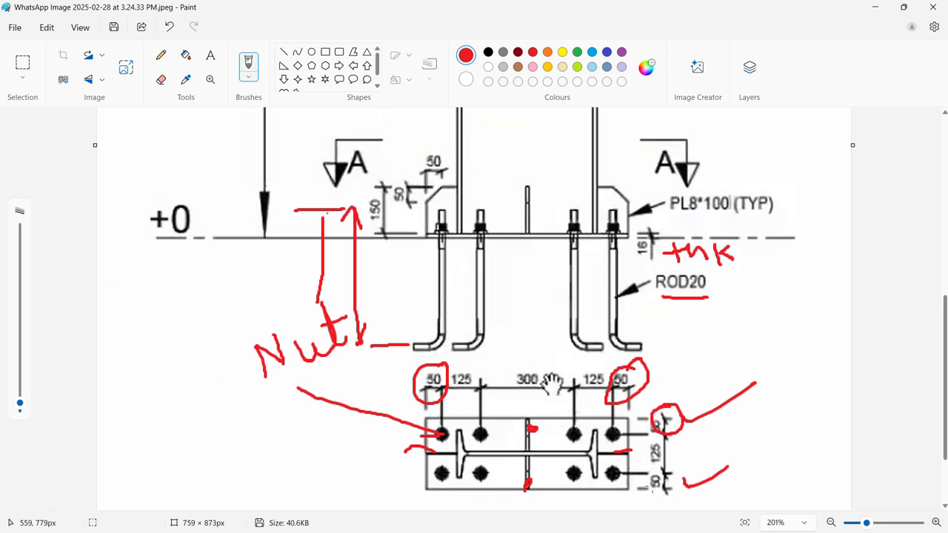
- Back in Tekla Structures, set the bolt edge distances on all four sides of the base plate to 50 mm and apply
key(alt+Tab)
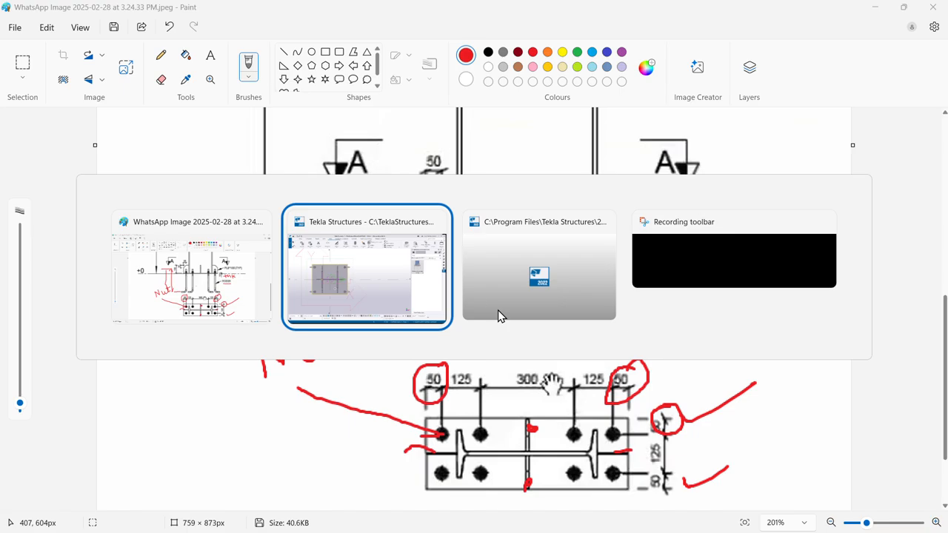
click(377, 295)
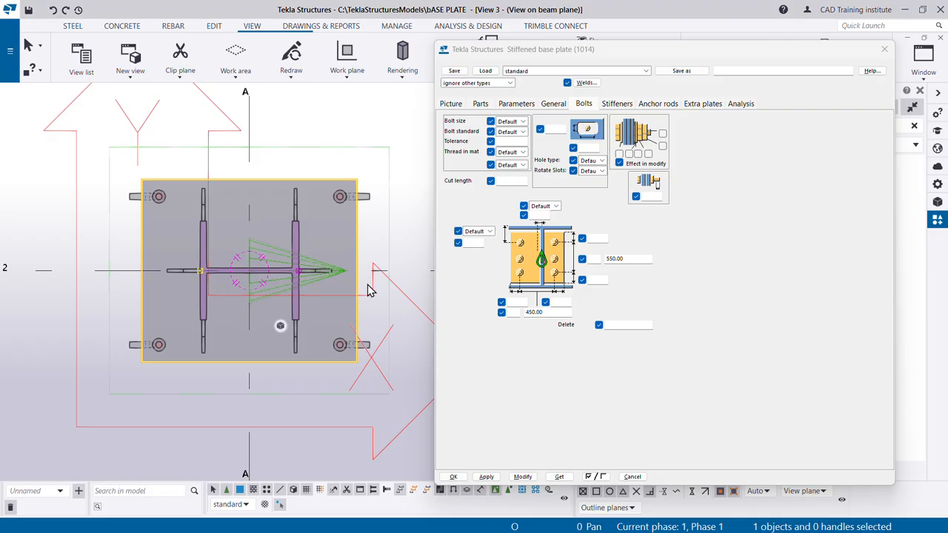
click(593, 238)
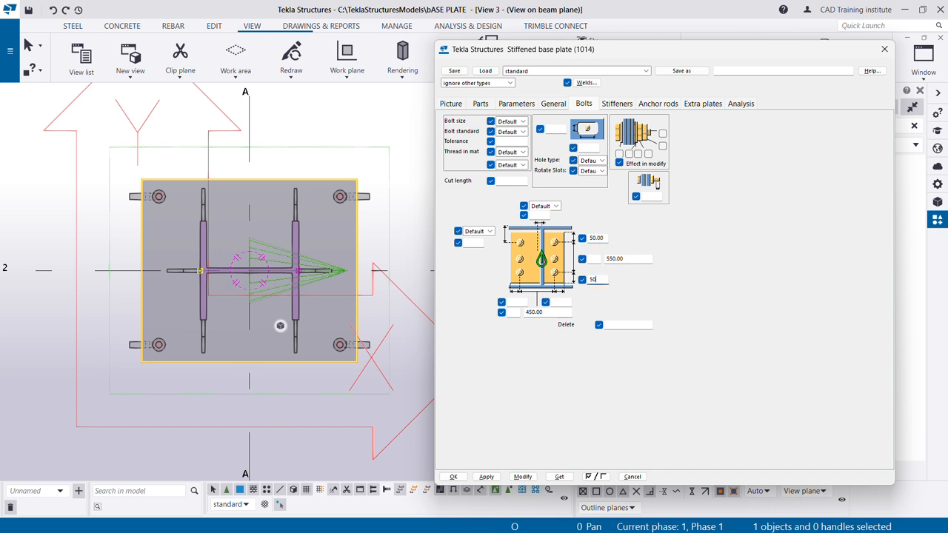
click(519, 303)
click(560, 302)
click(523, 478)
- In Paint, underline the 125, 300 and 125 mm anchor hole spacings on the base plate plan
key(alt+Tab)
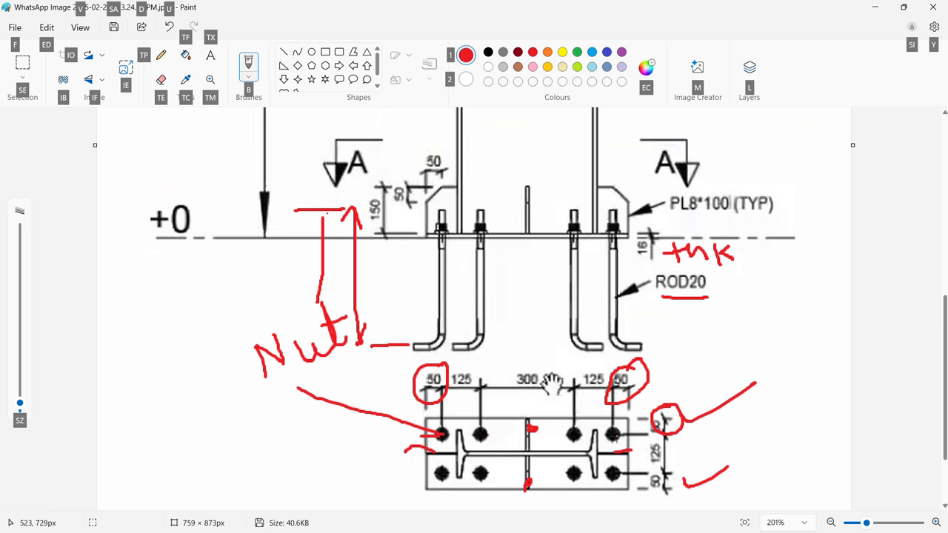
drag(461, 395, 476, 395)
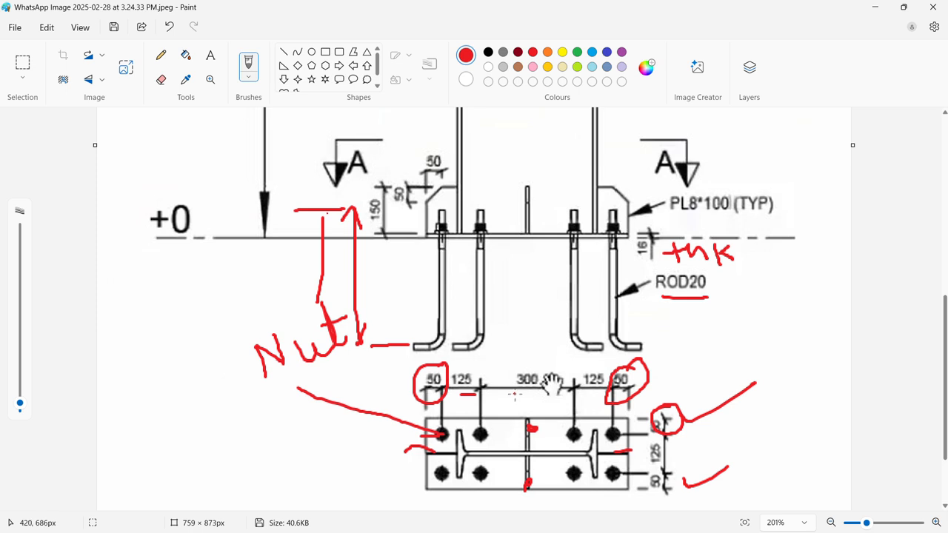
drag(577, 393, 598, 393)
- Back in Tekla Structures, set the bolt group to 4 bolts along the plate's length with spacings 125 300 125 mm and apply
key(alt+Tab)
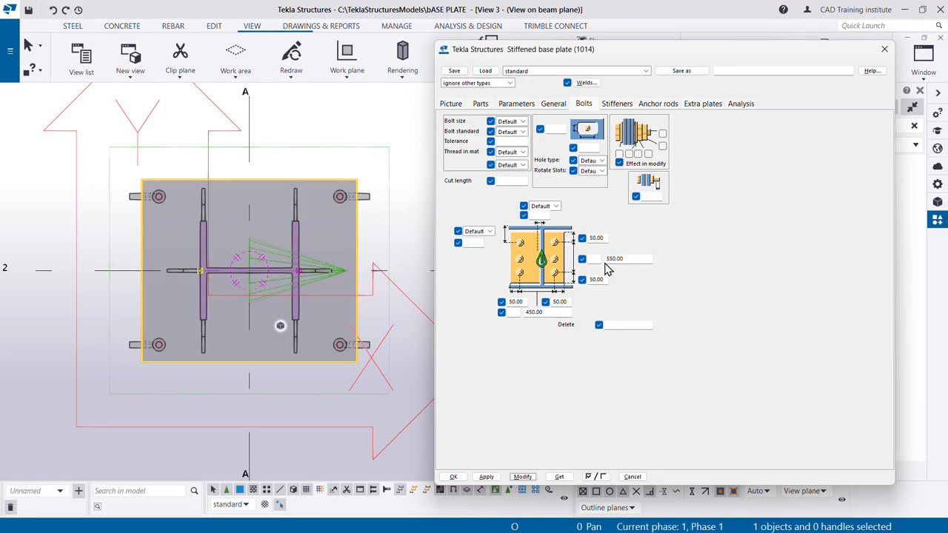
click(597, 259)
text(4)
key(Tab)
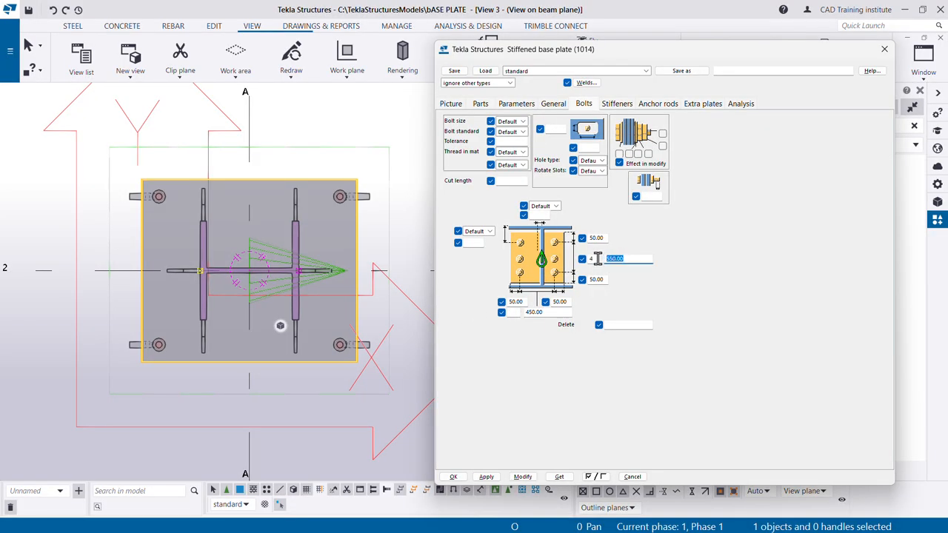
text(125 300 125)
click(523, 477)
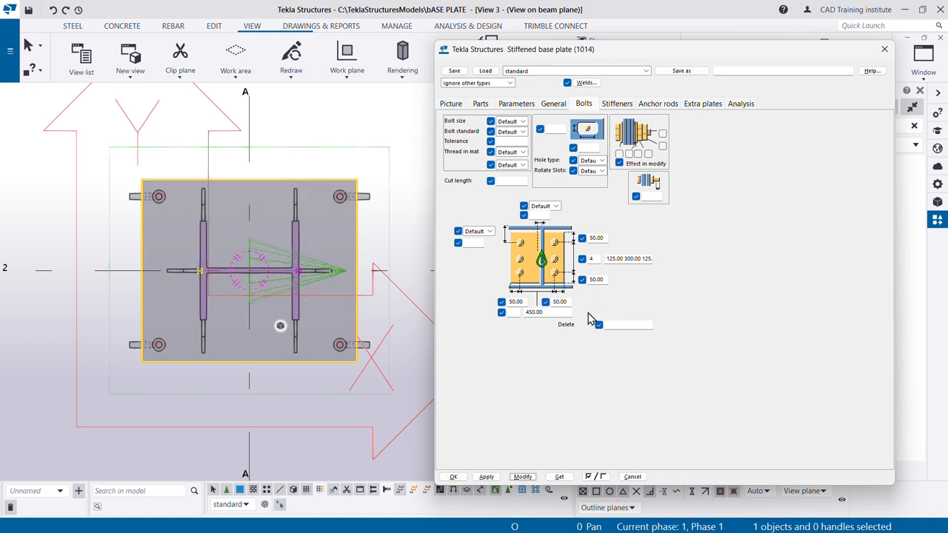
- Set the bolt group's alignment to Middle in both directions of the base plate and apply it to the connection
click(490, 232)
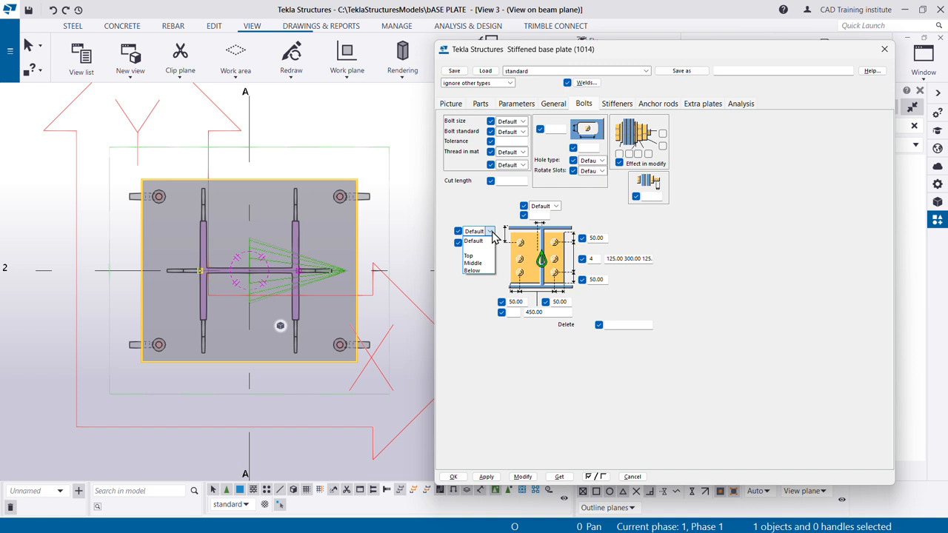
click(492, 232)
click(490, 232)
click(474, 263)
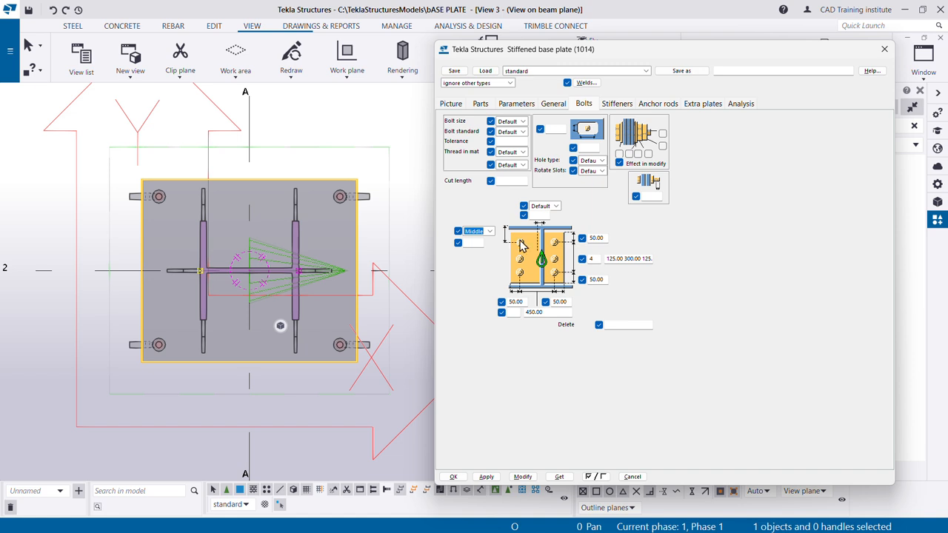
click(555, 207)
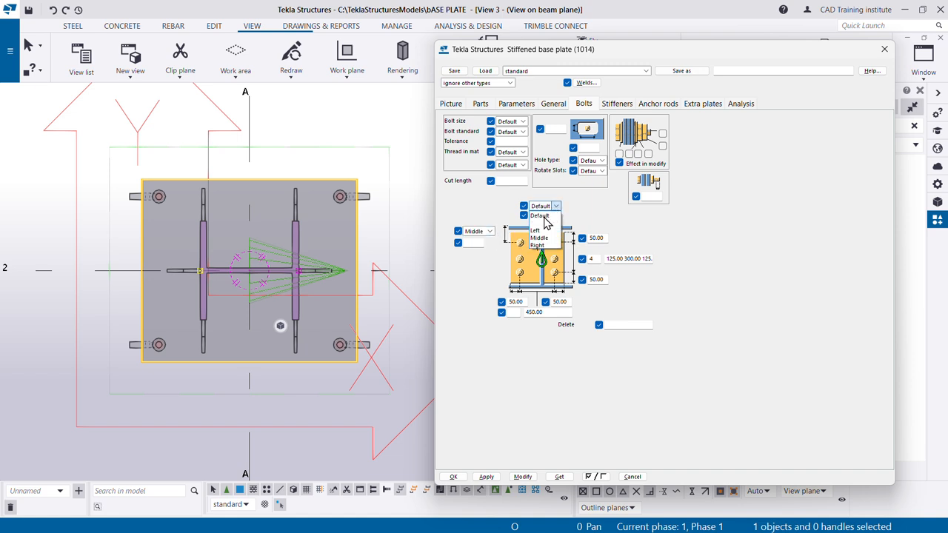
click(548, 237)
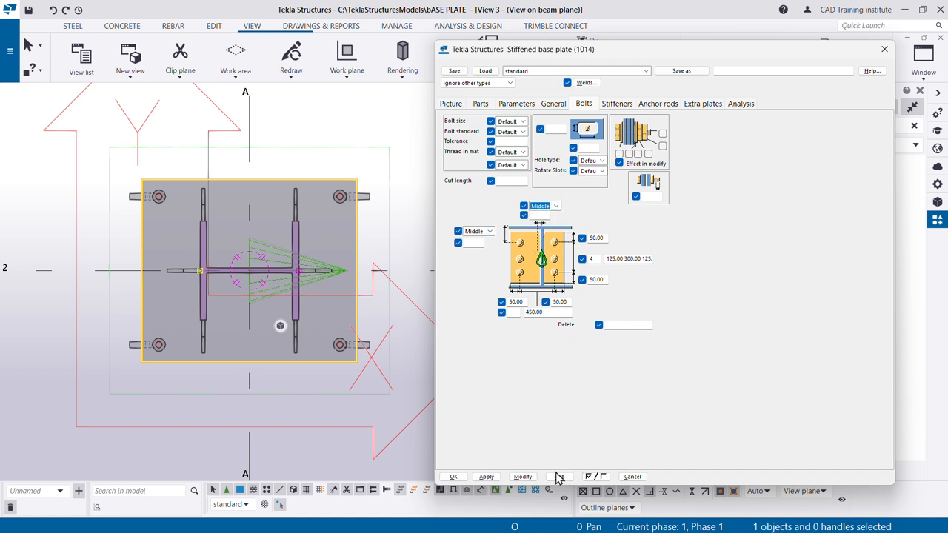
click(523, 477)
scroll(208, 267, down, 2)
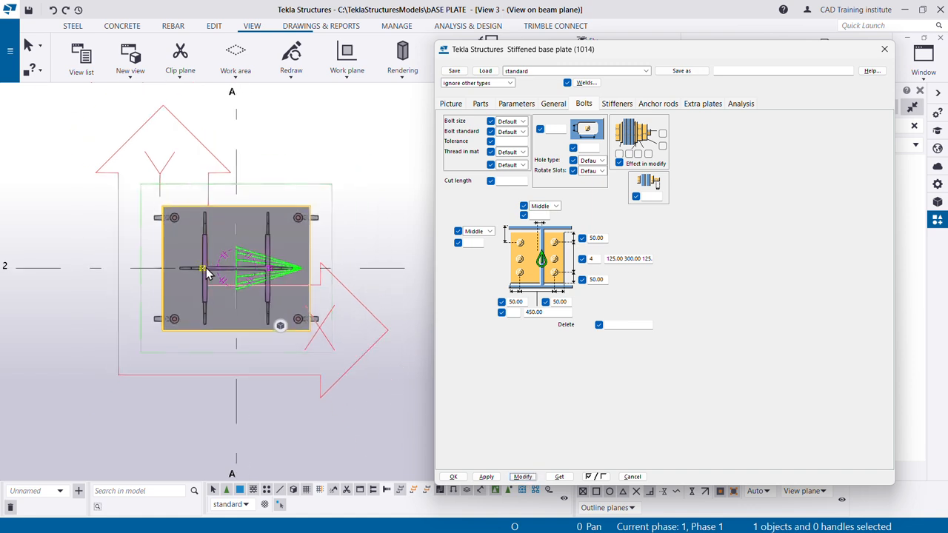
scroll(260, 253, up, 1)
- Switch to the 3D view of the column base and close the base plate properties
click(922, 221)
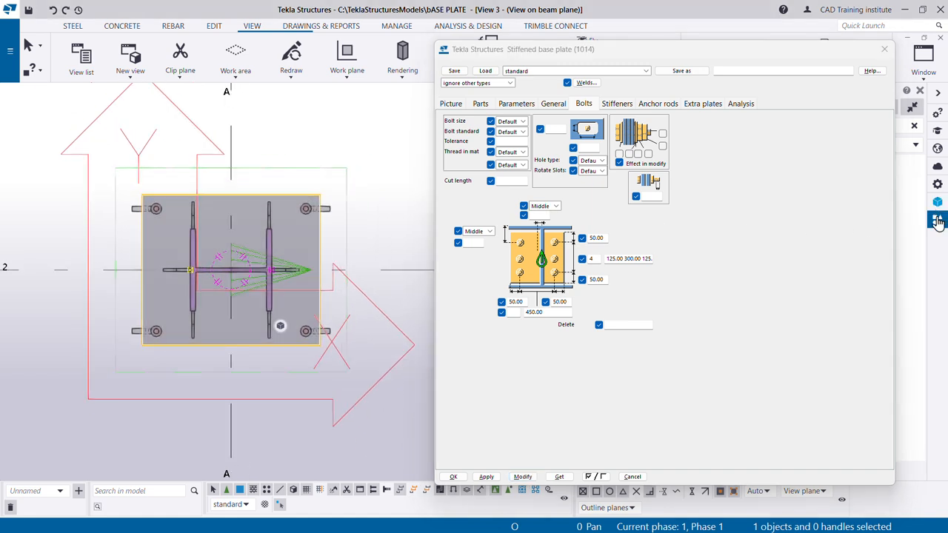
click(923, 59)
click(889, 200)
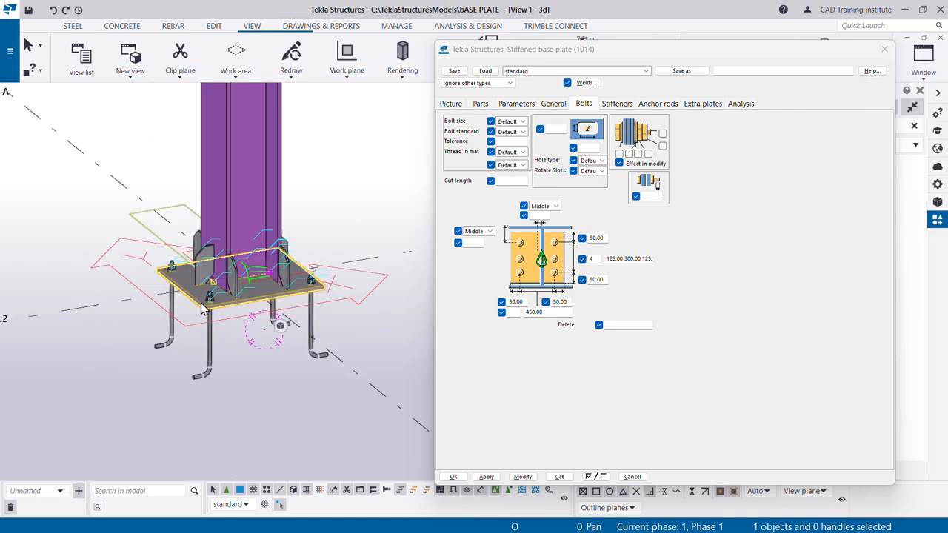
scroll(259, 370, up, 2)
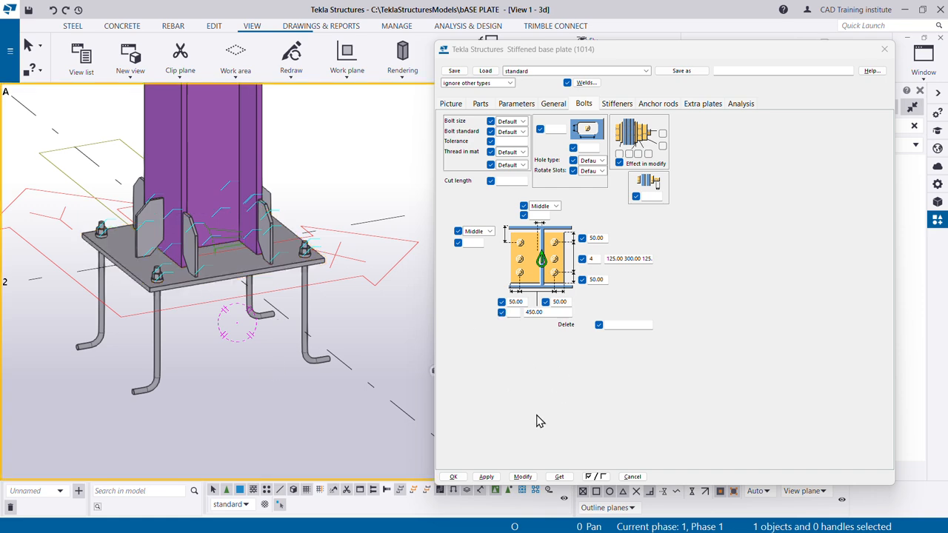
click(454, 477)
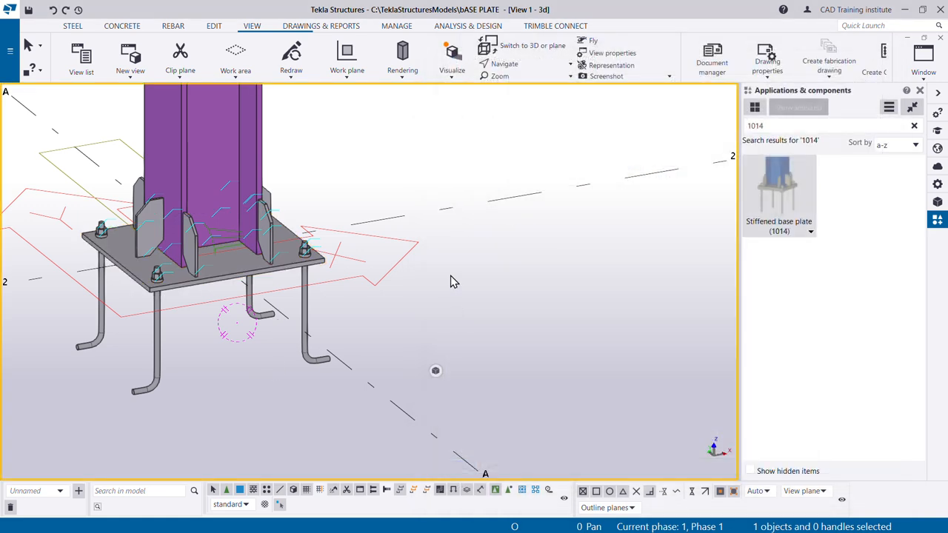
- Reopen the stiffened base plate's bolt settings and set the first lengthwise bolt edge distance to 50 mm
scroll(222, 324, up, 3)
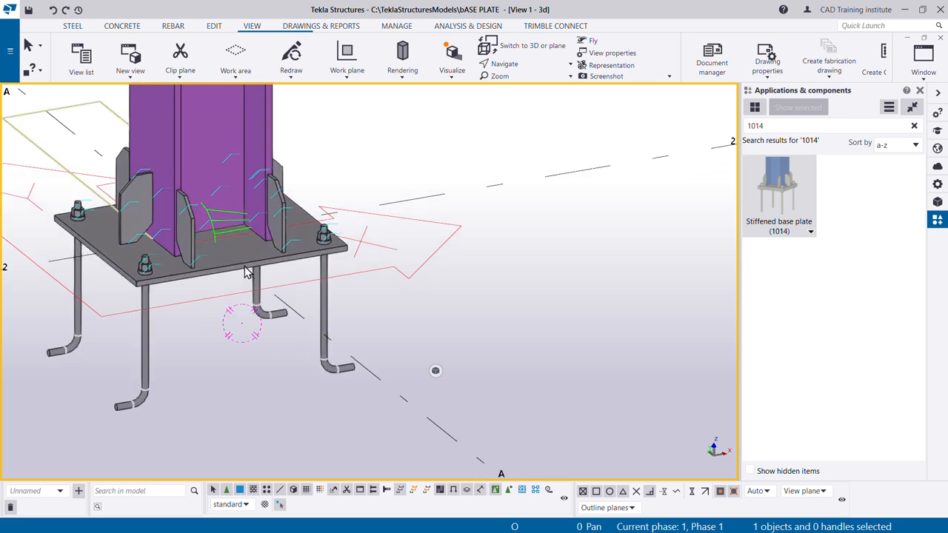
double_click(434, 288)
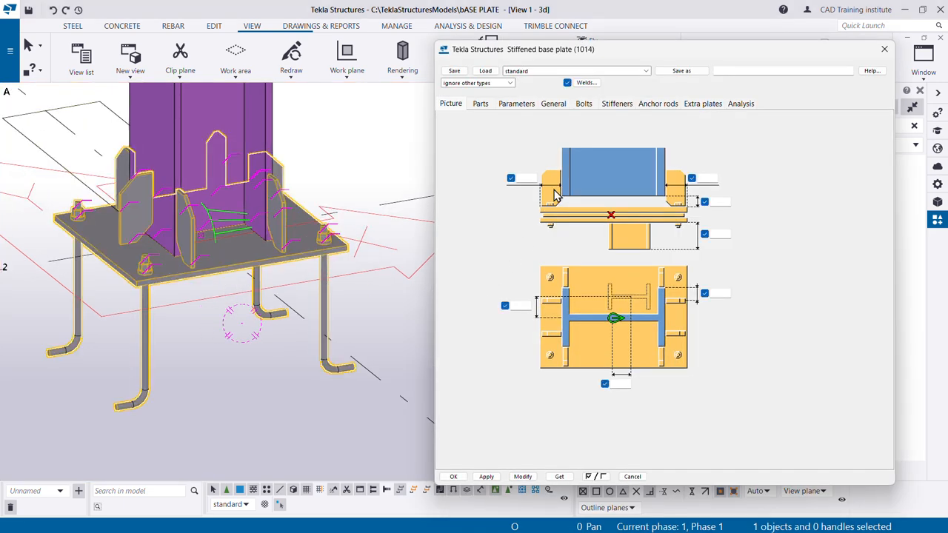
click(585, 106)
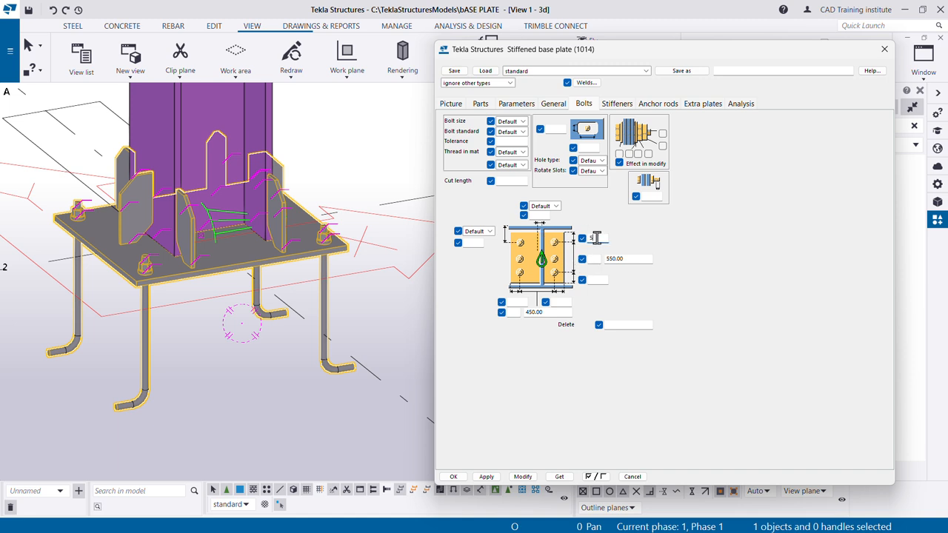
click(597, 239)
text(50)
- Set 4 bolts along the plate's length with spacings 125 300 125 mm, enter 50 mm for the remaining edge distances, and apply
click(595, 259)
text(4)
key(Tab)
text(125 300 125)
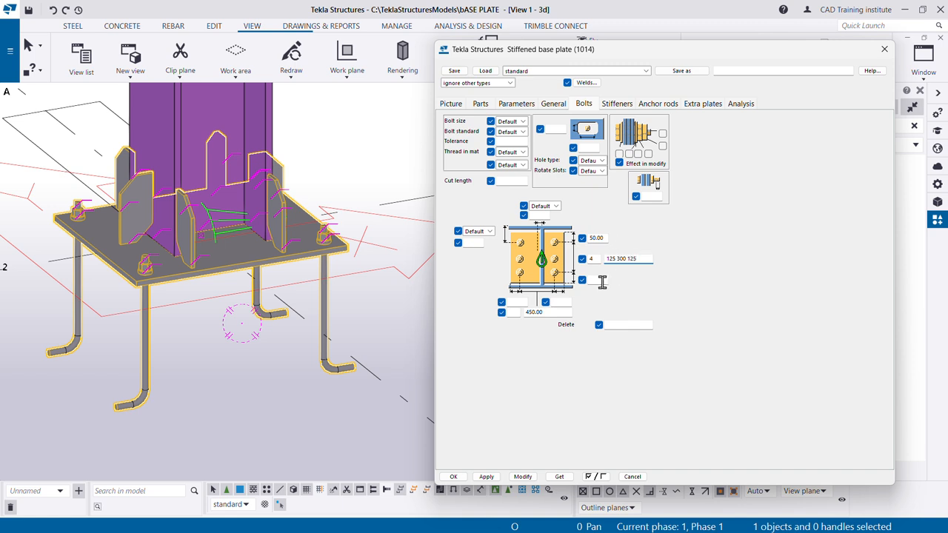
click(602, 281)
text(50)
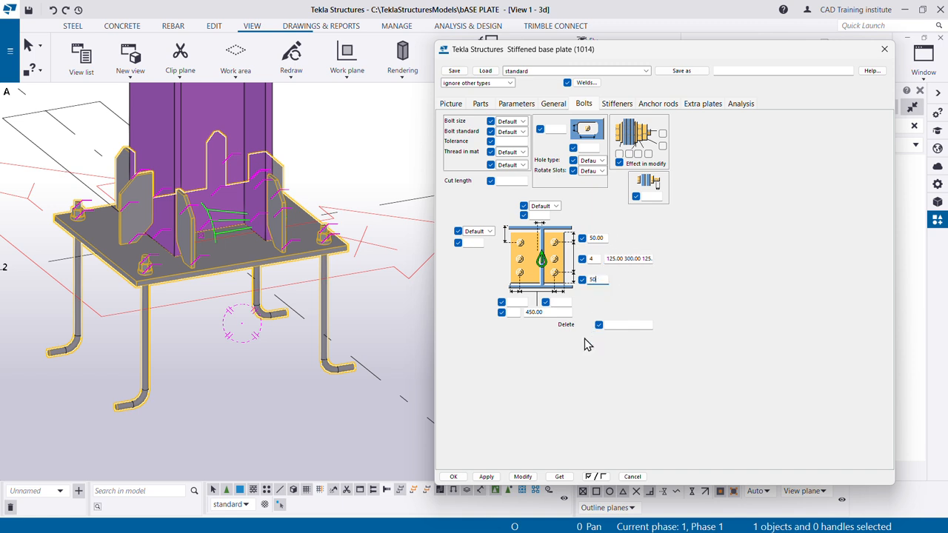
click(521, 476)
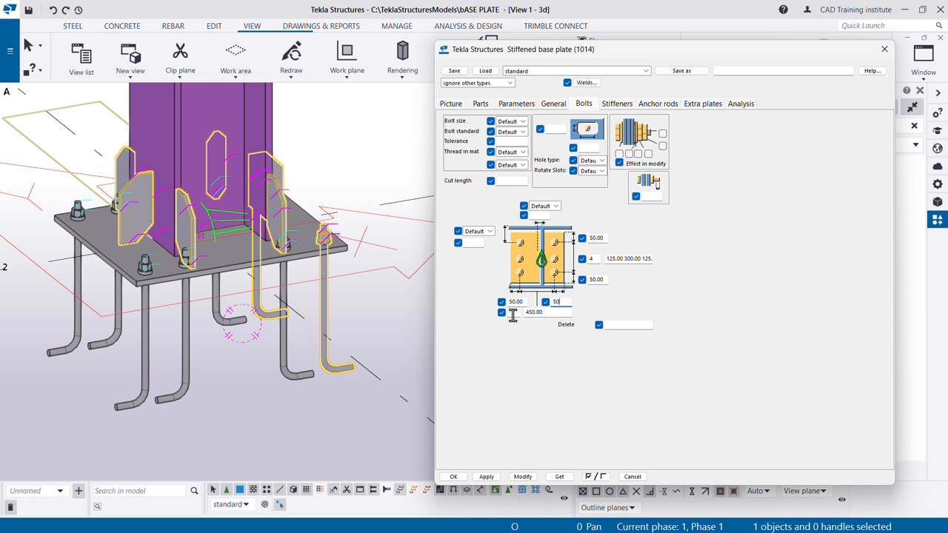
- In Paint, mark the 125 mm anchor hole spacing across the width on the base plate plan
click(515, 311)
key(alt+Tab)
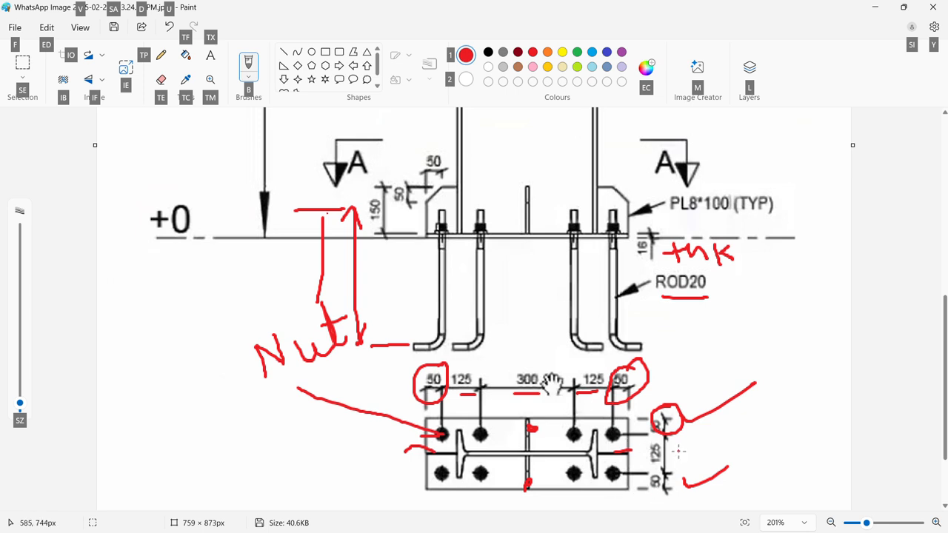
mouse_move(679, 451)
mouse_down()
mouse_move(713, 444)
mouse_move(752, 407)
mouse_move(818, 395)
mouse_move(787, 395)
mouse_up()
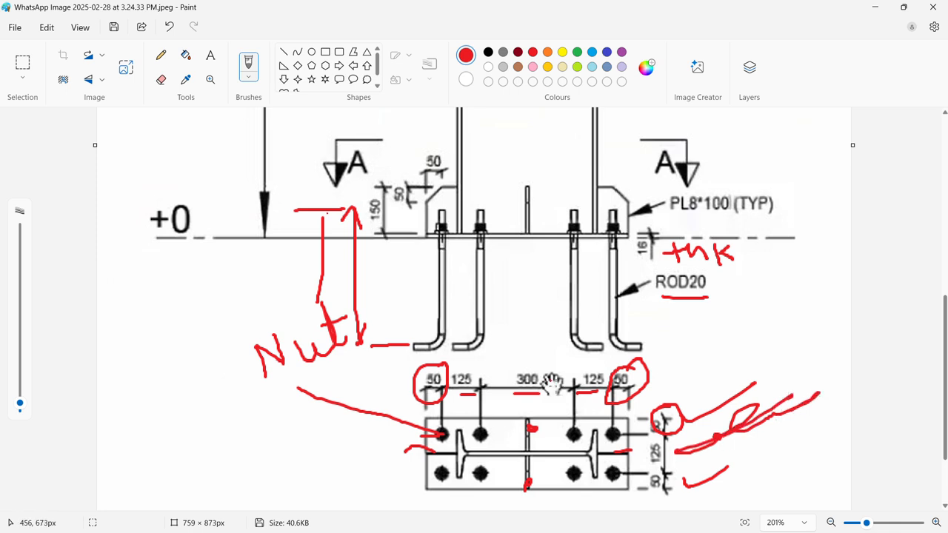
- Back in Tekla Structures, set the bolt group to 2 bolts across the plate's width with 125 mm spacing and apply
key(alt+Tab)
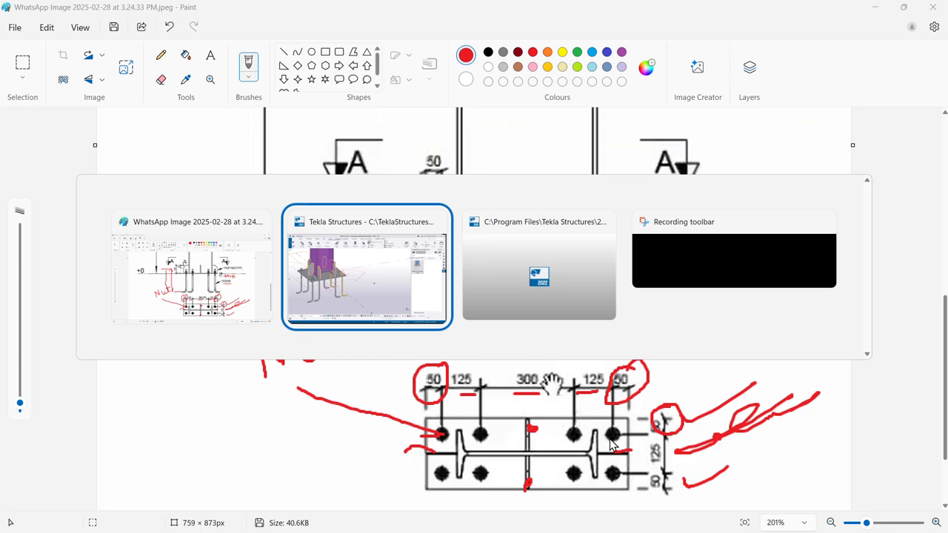
click(417, 296)
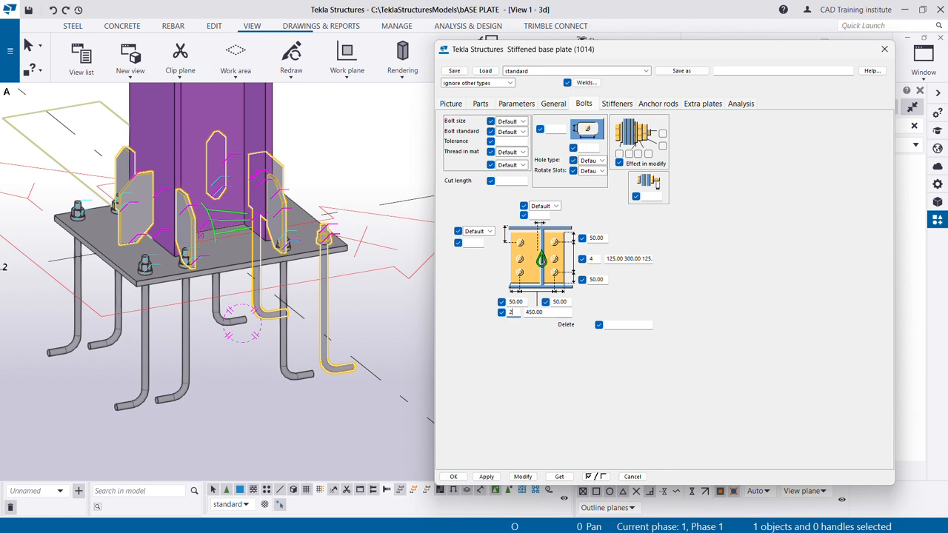
drag(553, 314, 520, 313)
text(125)
click(523, 477)
- Examine the anchor rod arrangement and the stiffener plates around the column base in the 3D view
scroll(137, 247, up, 2)
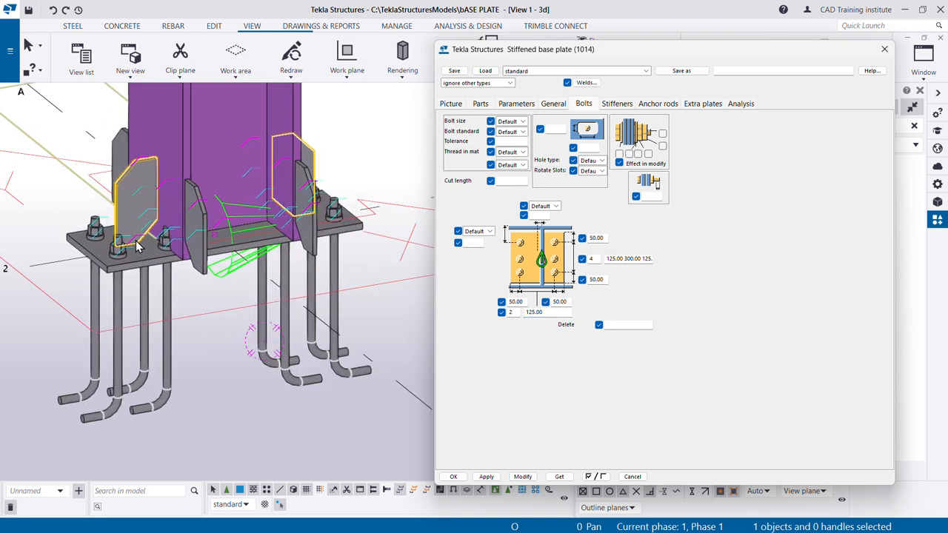
scroll(137, 247, up, 2)
scroll(223, 271, down, 1)
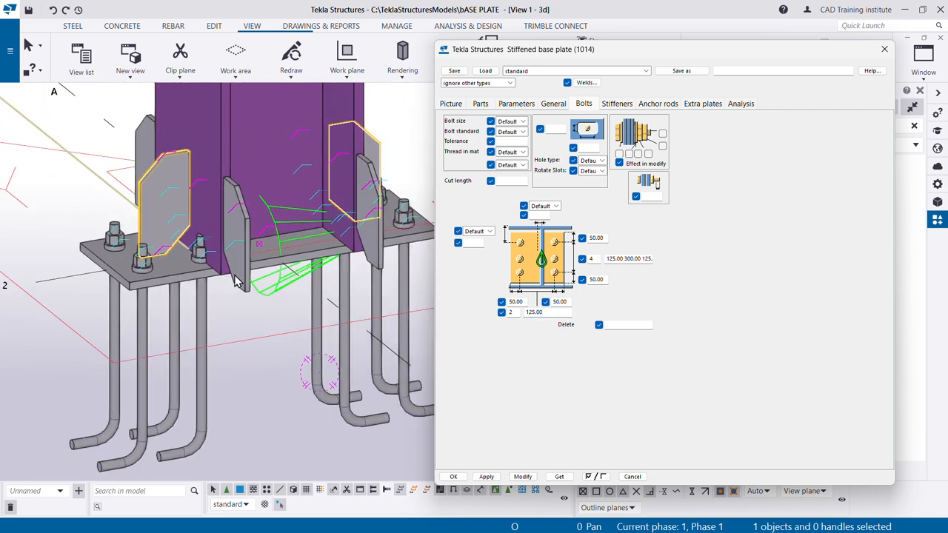
scroll(236, 280, up, 1)
scroll(215, 278, up, 1)
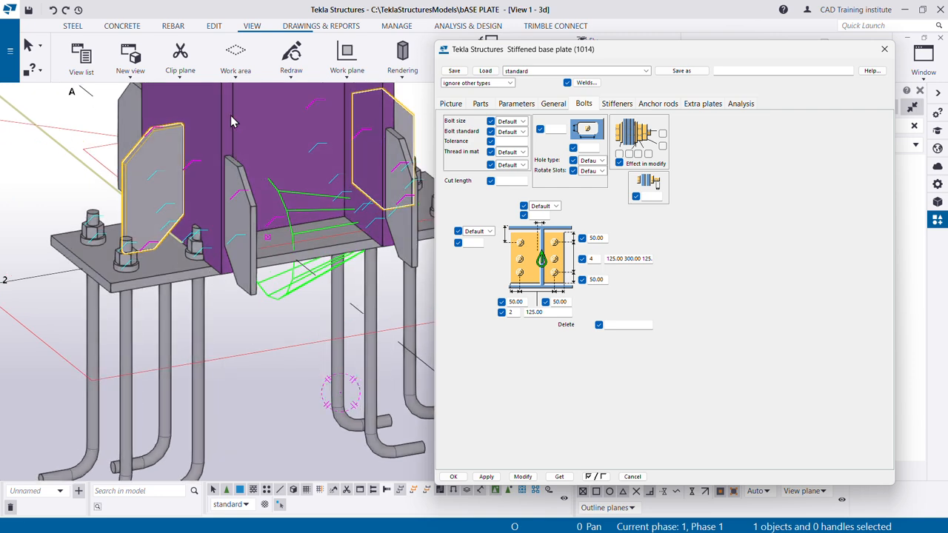
scroll(219, 274, down, 2)
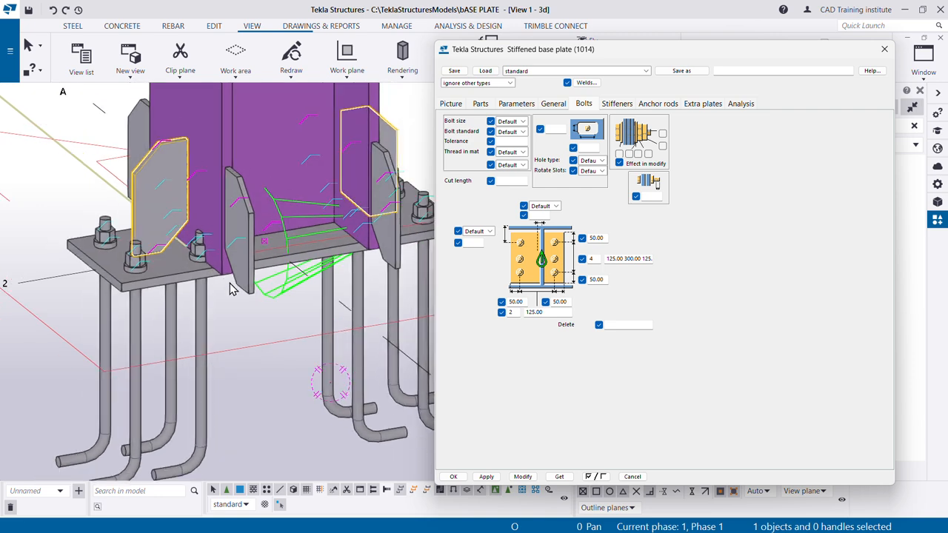
scroll(229, 287, down, 2)
scroll(235, 287, up, 2)
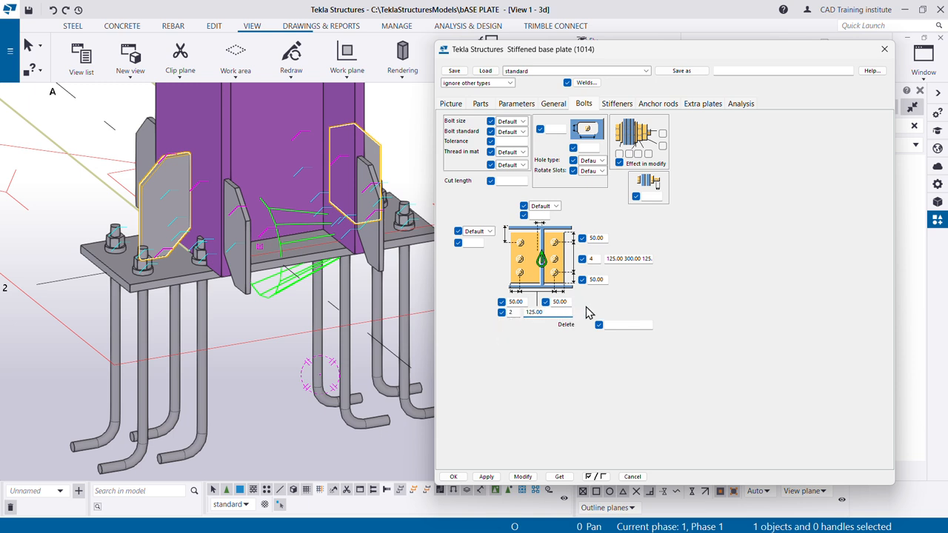
- Try a thickness of 225 mm for the flange stiffener plates and apply it to the connection
click(486, 107)
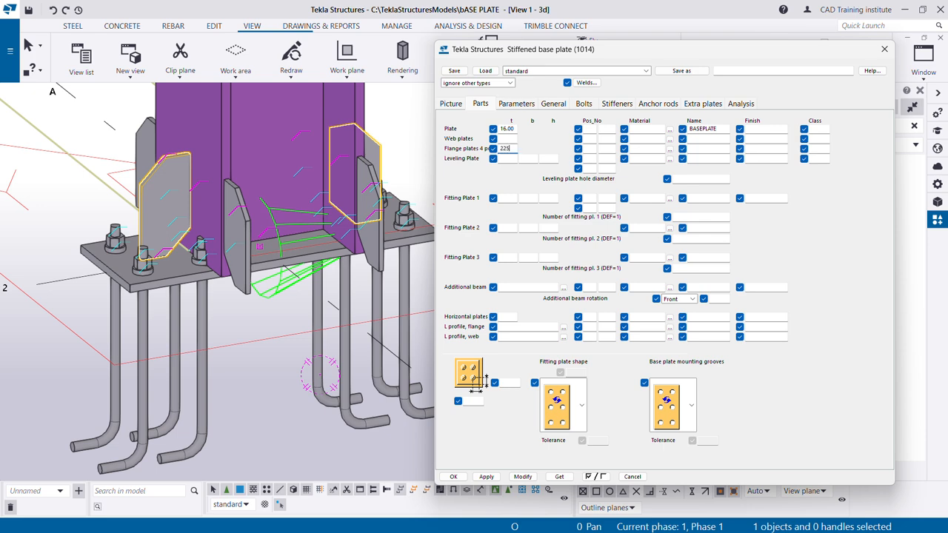
scroll(235, 259, up, 3)
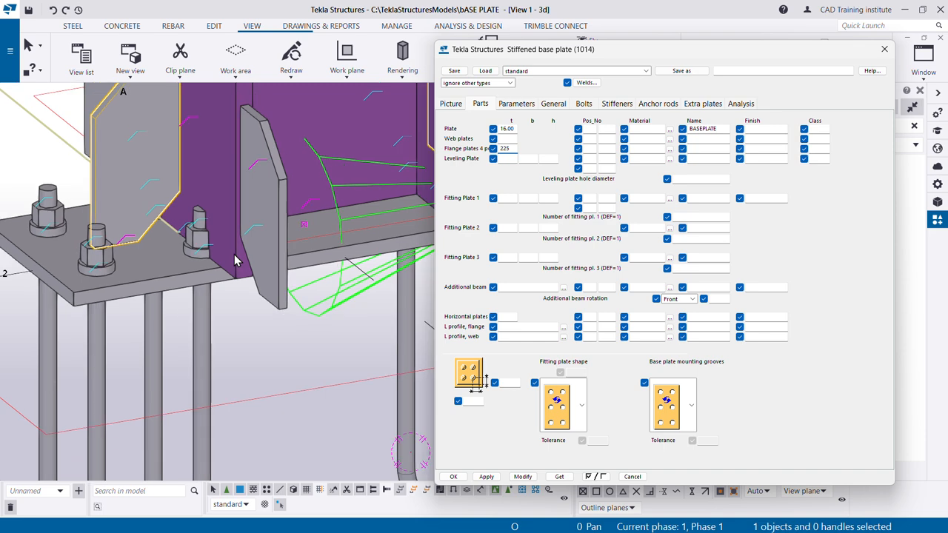
scroll(235, 259, down, 2)
click(522, 477)
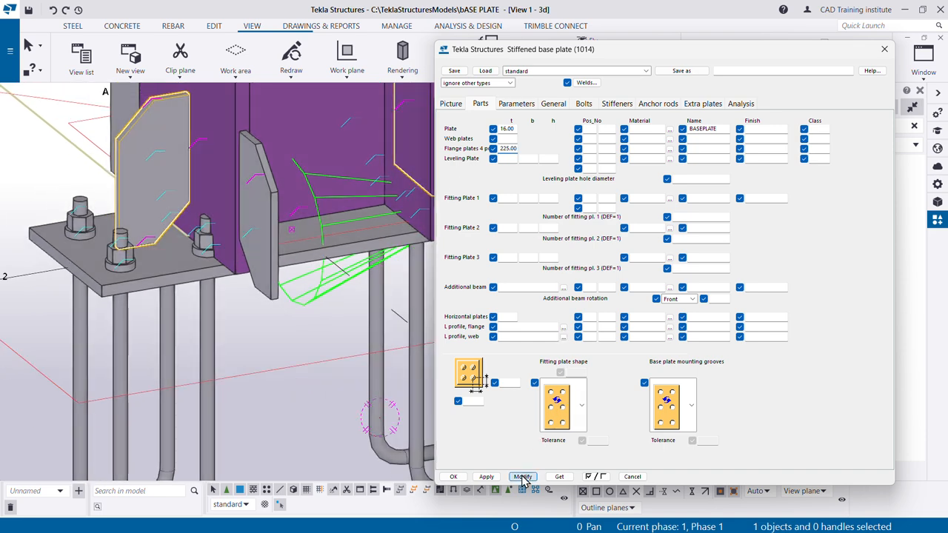
- Set the flange stiffener plates' thickness to 8 mm and apply it to the connection
double_click(502, 150)
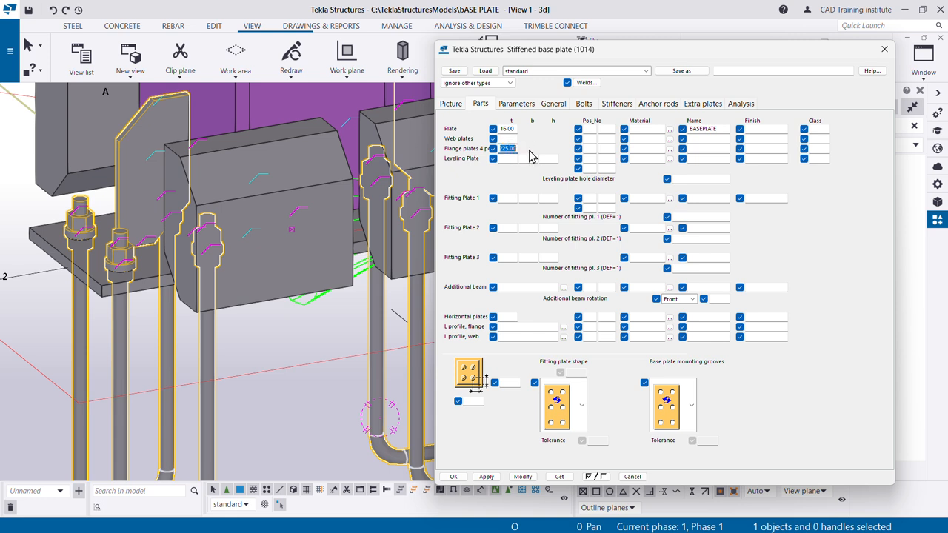
text(8)
click(522, 477)
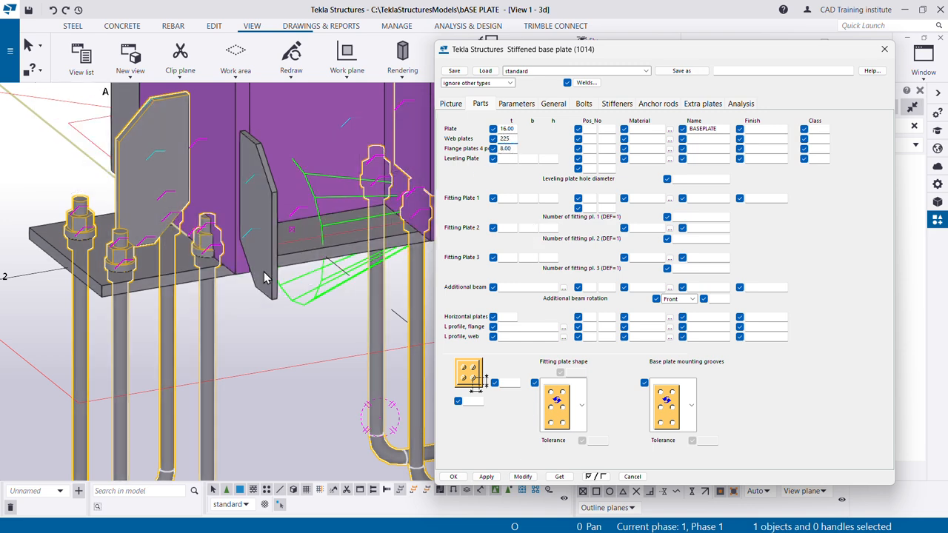
- Try a thickness of 225 mm for the web stiffener plates and apply it to the connection
click(522, 477)
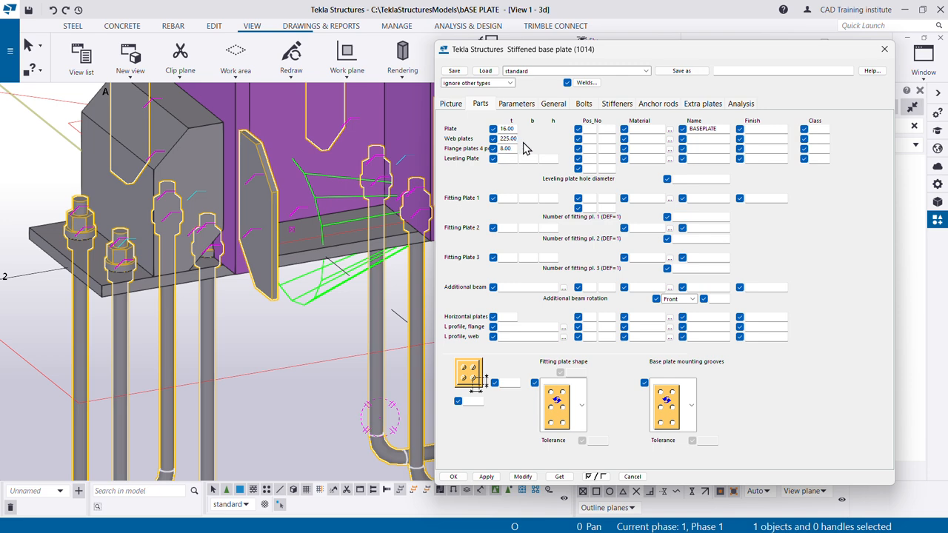
click(523, 476)
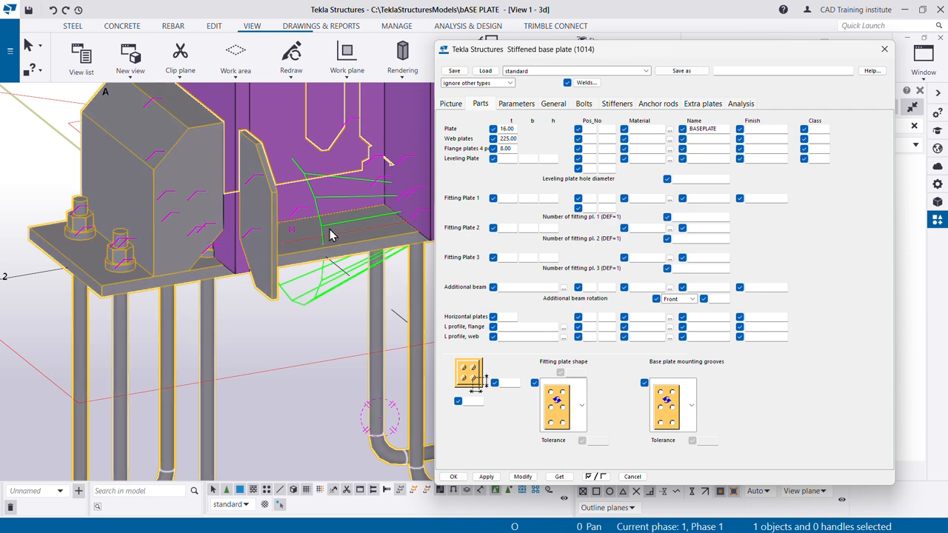
scroll(254, 331, down, 3)
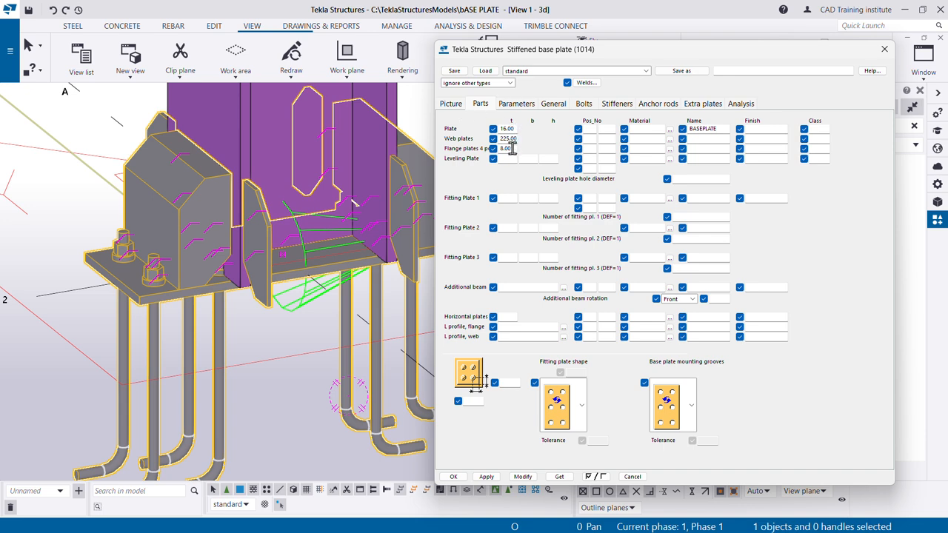
- Set the web stiffener plates' thickness to 8 mm, apply it, and close the base plate properties
drag(500, 139, 541, 140)
text(8)
click(522, 476)
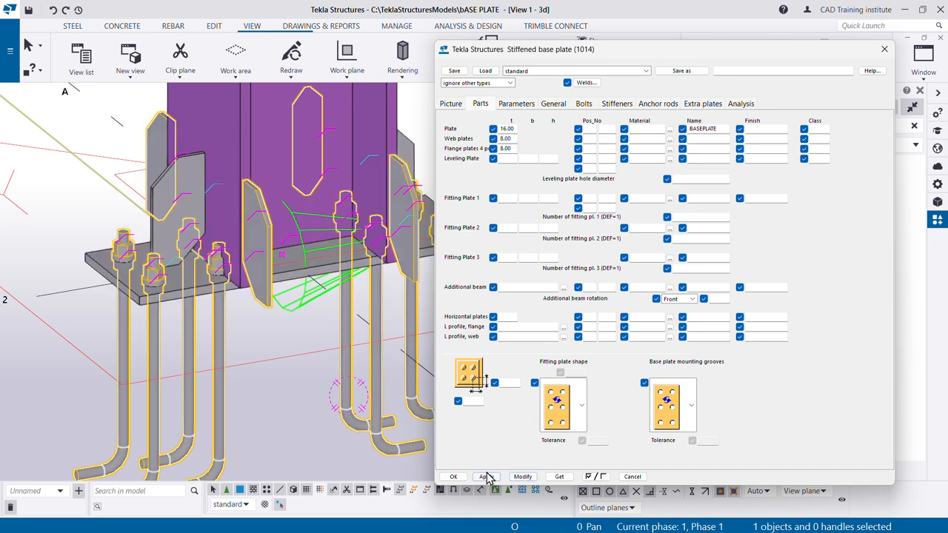
ctrl+middle_drag(204, 247, 311, 241)
scroll(311, 241, up, 3)
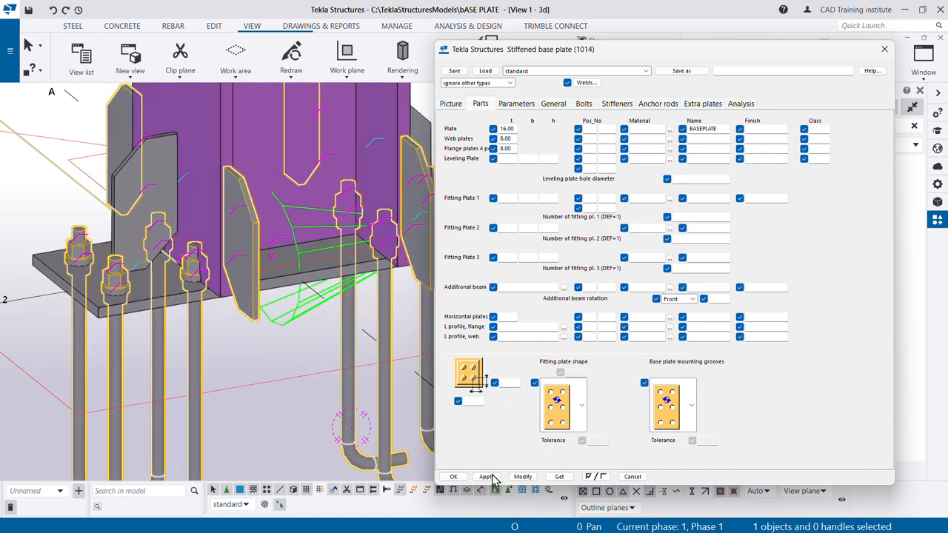
click(454, 477)
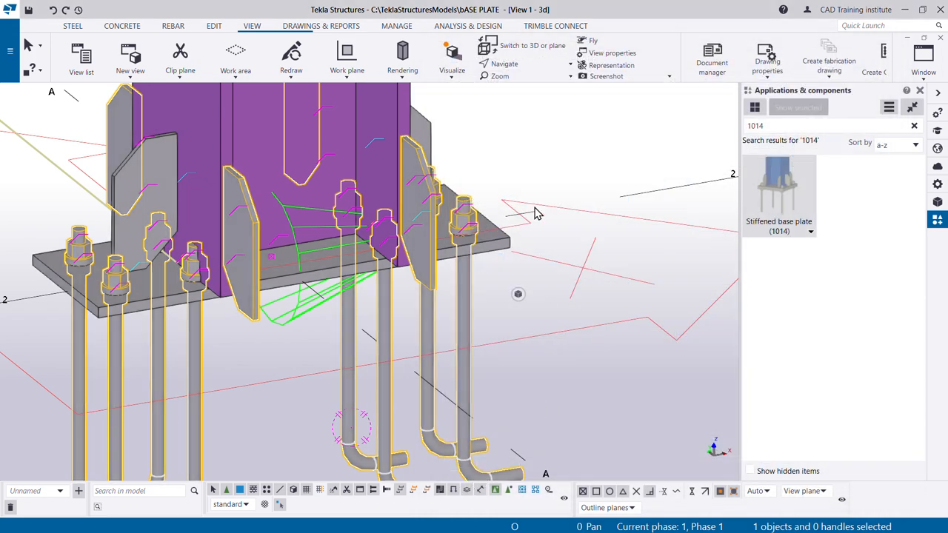
scroll(374, 174, down, 5)
scroll(371, 173, up, 7)
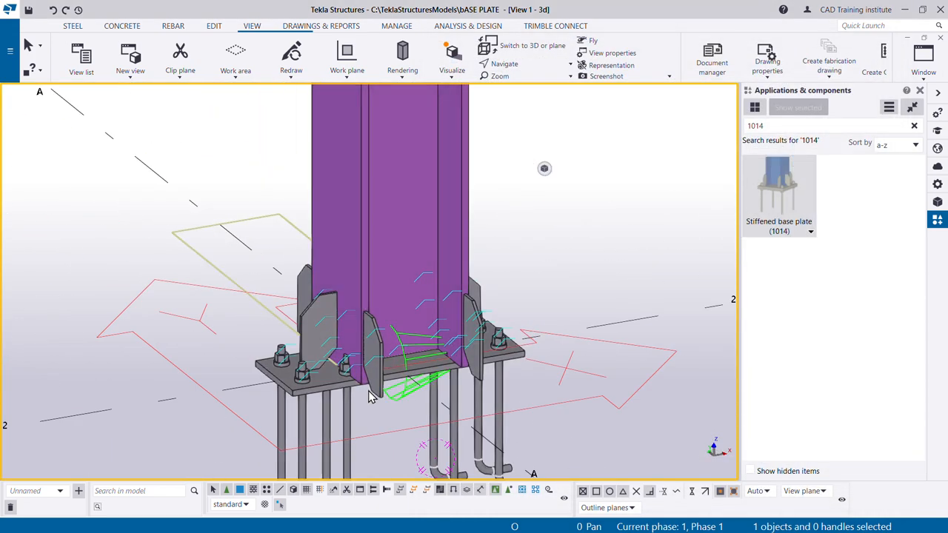
- Set the steel column's WI profile width to 225 mm, giving WI300-15-20*225, apply it to the column, and clear the selection
scroll(339, 377, down, 1)
click(357, 206)
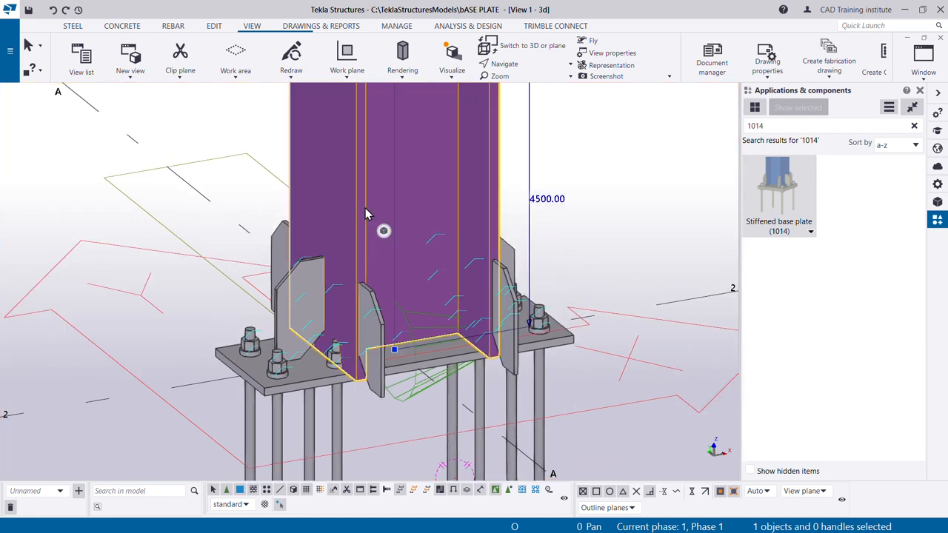
double_click(501, 194)
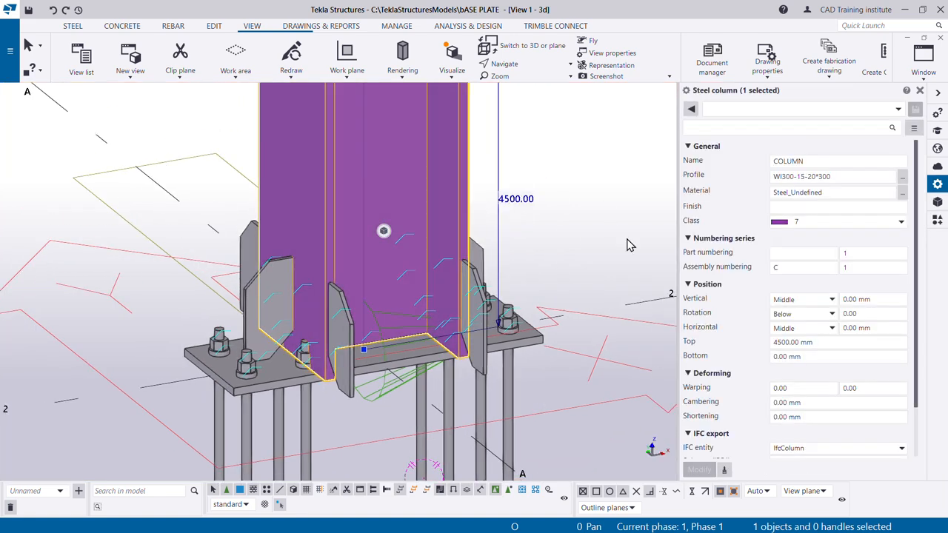
click(903, 177)
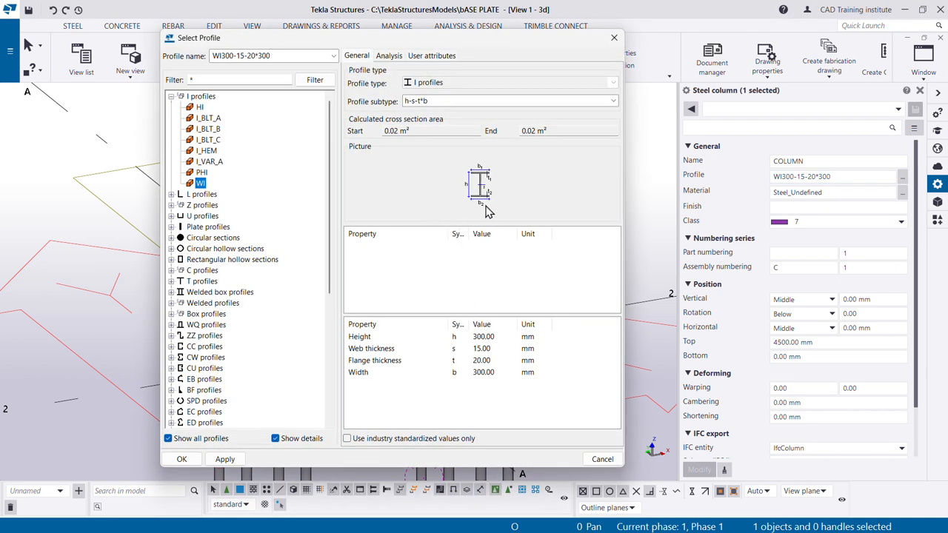
click(481, 378)
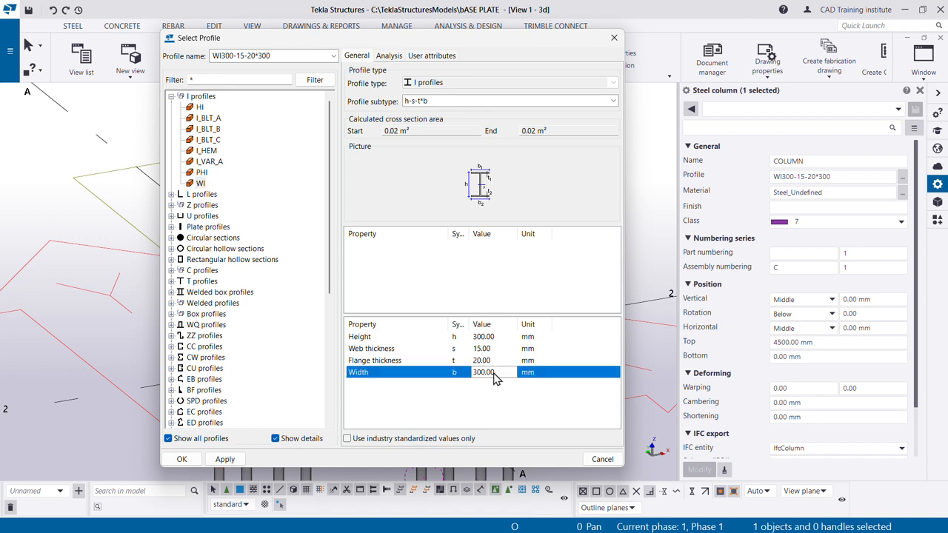
click(482, 378)
text(225)
click(226, 460)
click(182, 459)
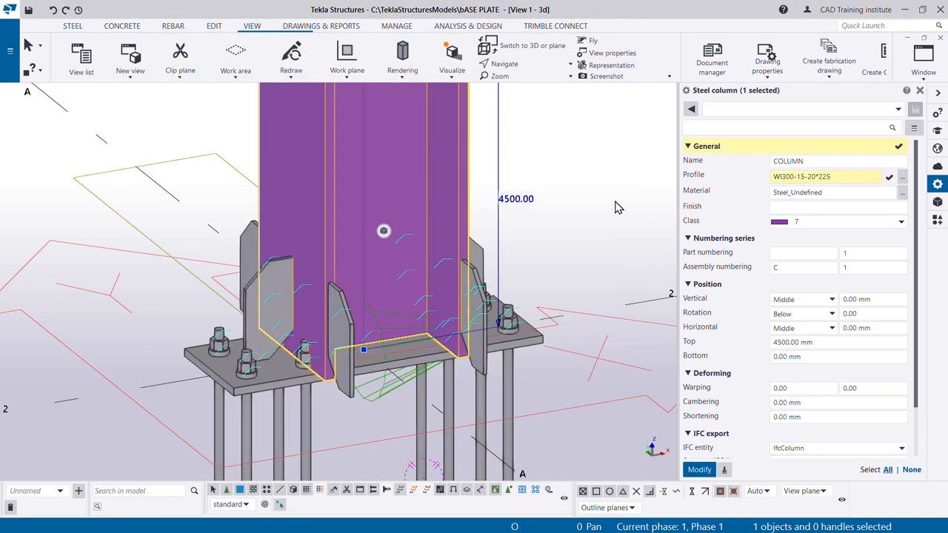
click(697, 471)
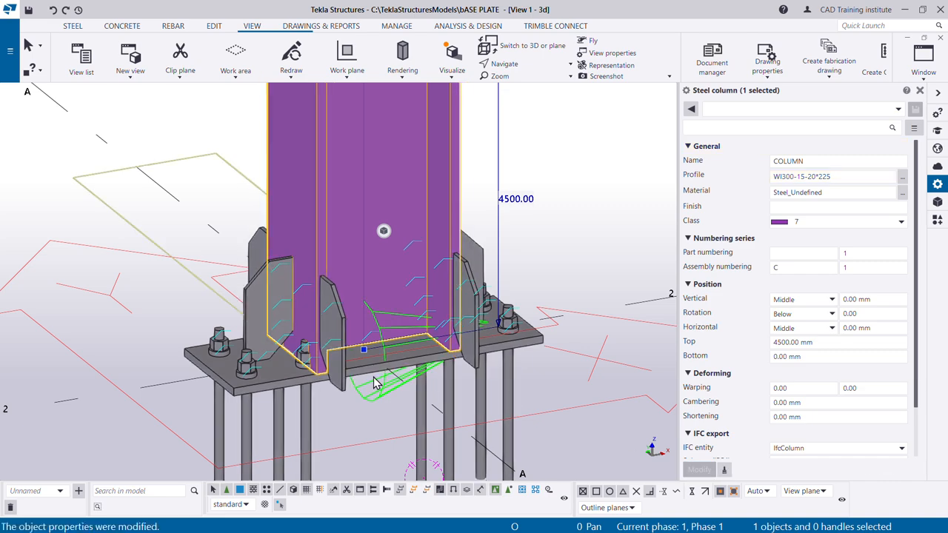
scroll(363, 359, up, 6)
scroll(363, 359, down, 8)
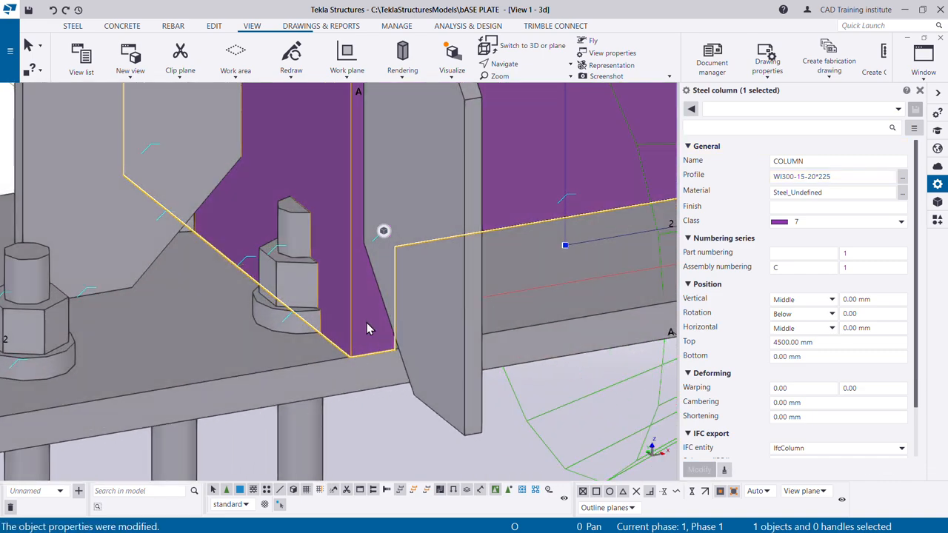
key(Escape)
- Open the stiffener settings of the column's Stiffened base plate (1014) connection
scroll(285, 304, down, 3)
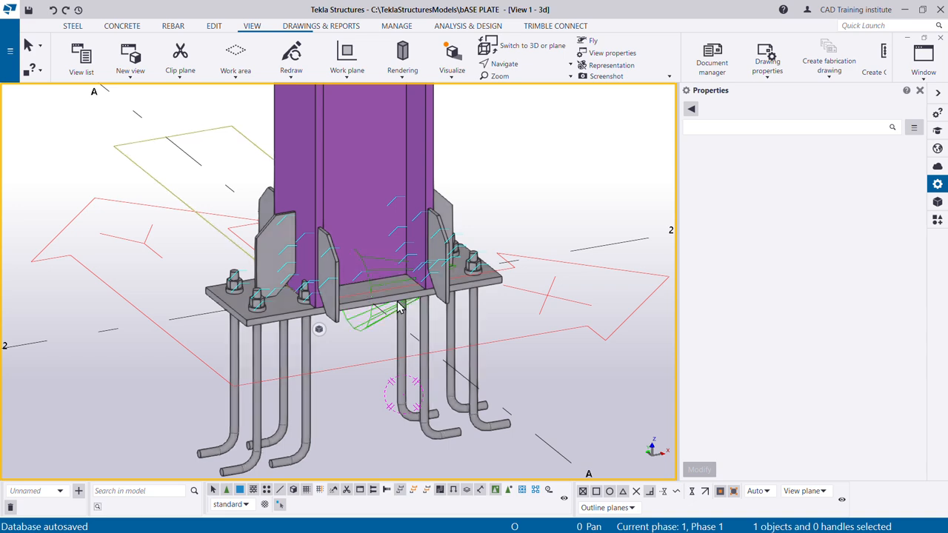
double_click(488, 289)
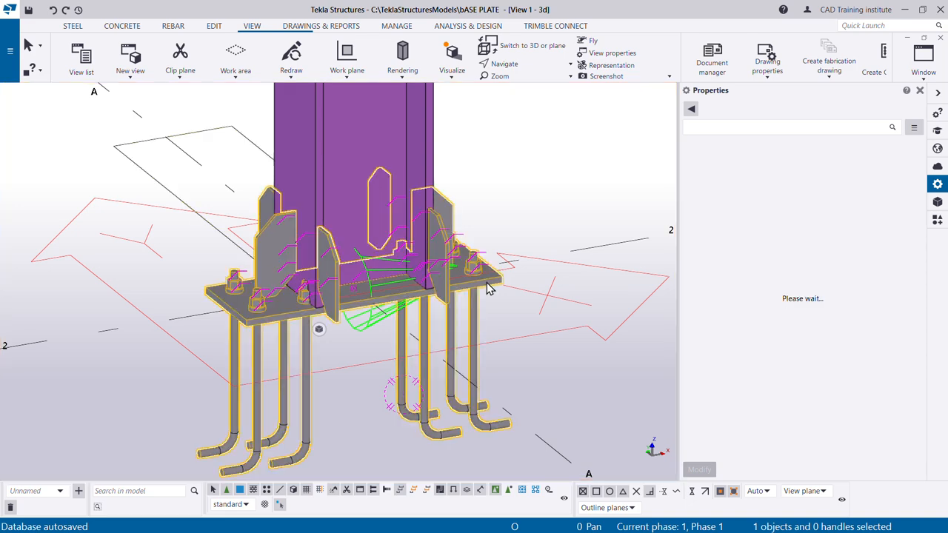
scroll(321, 188, down, 1)
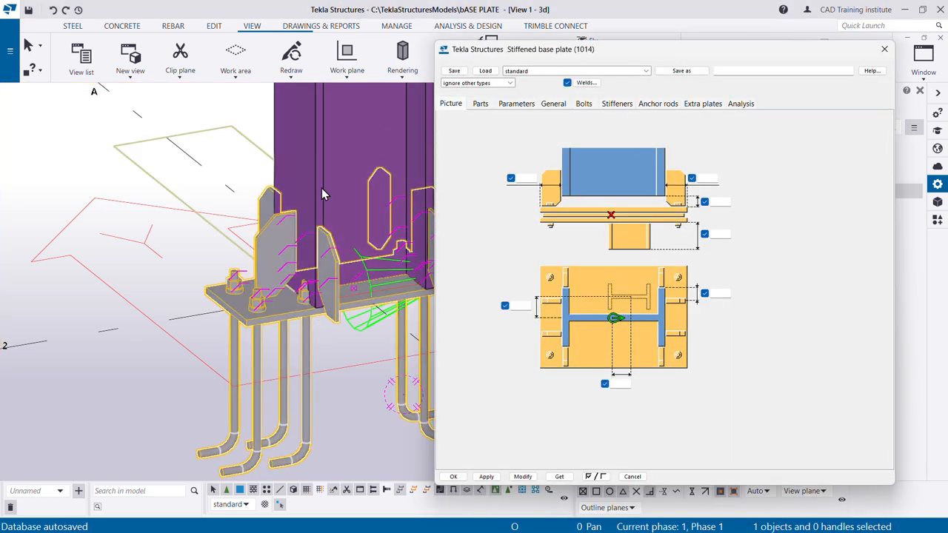
scroll(60, 249, down, 2)
scroll(226, 263, up, 2)
scroll(201, 185, up, 2)
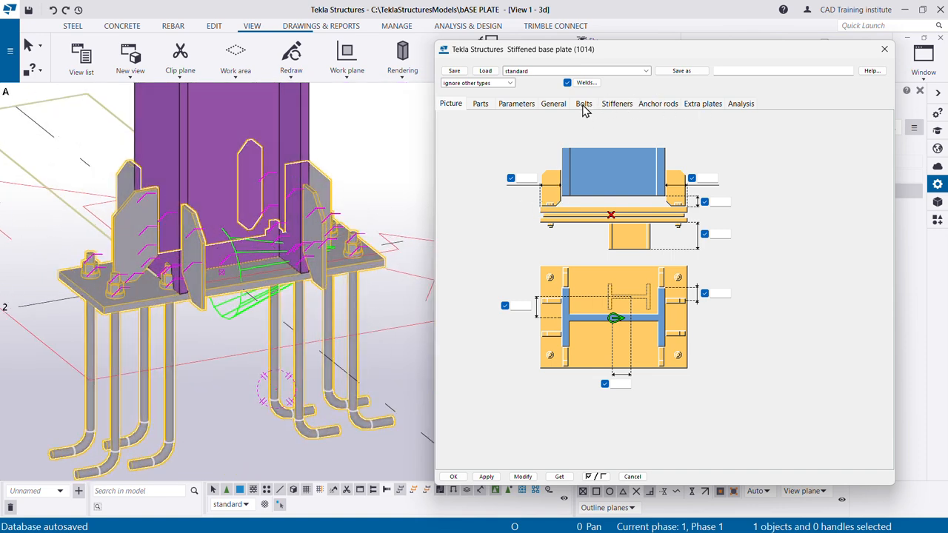
click(617, 105)
scroll(329, 270, up, 3)
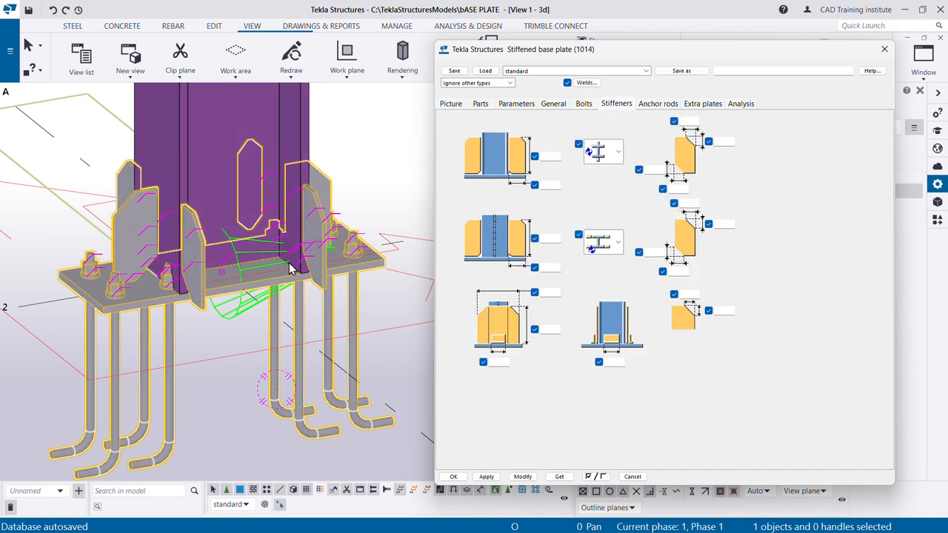
scroll(328, 271, down, 3)
- Switch to the reference drawing in Paint, underline 8*100 in the stiffener plate callout, and return to Tekla Structures
key(alt+Tab)
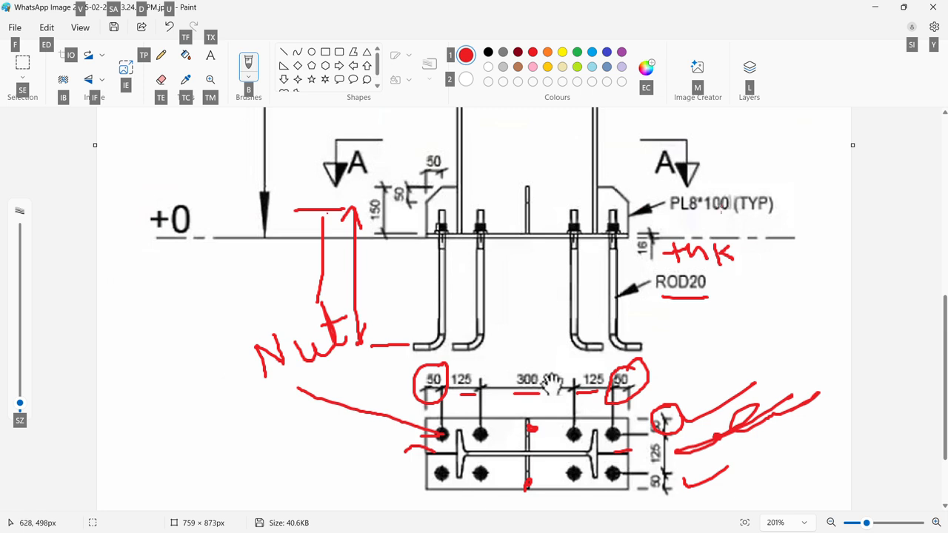
drag(686, 216, 721, 216)
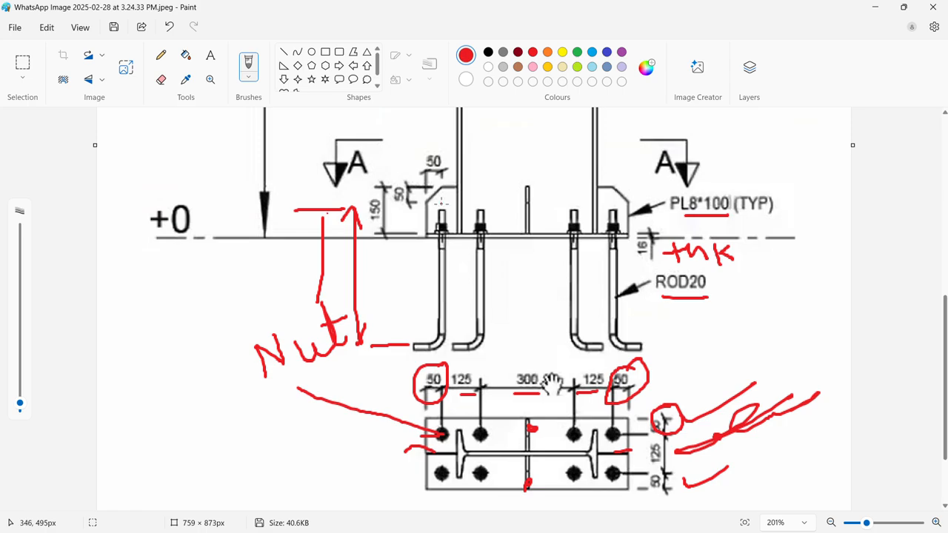
key(alt+Tab)
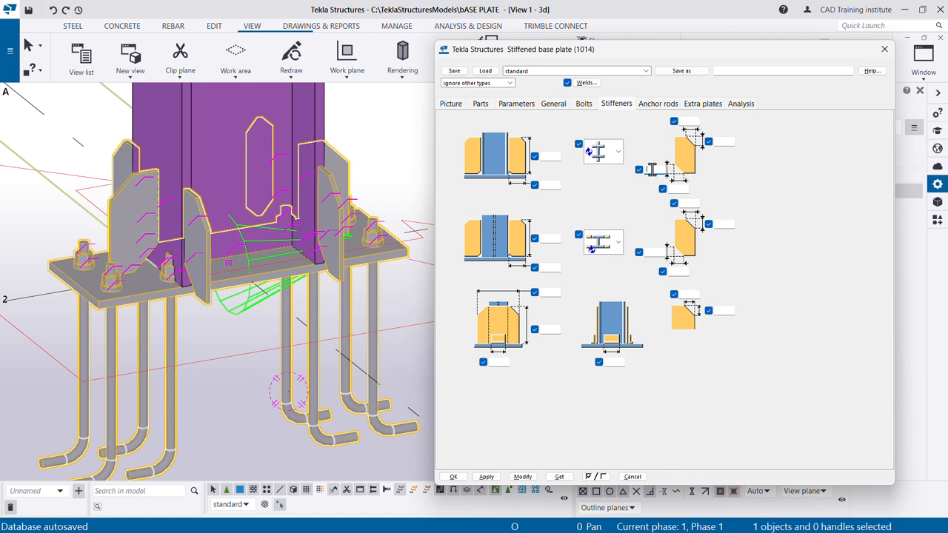
- Set both lower chamfer dimensions of the stiffeners in line with the column web to 0 mm and apply them
text(0)
click(677, 189)
click(523, 476)
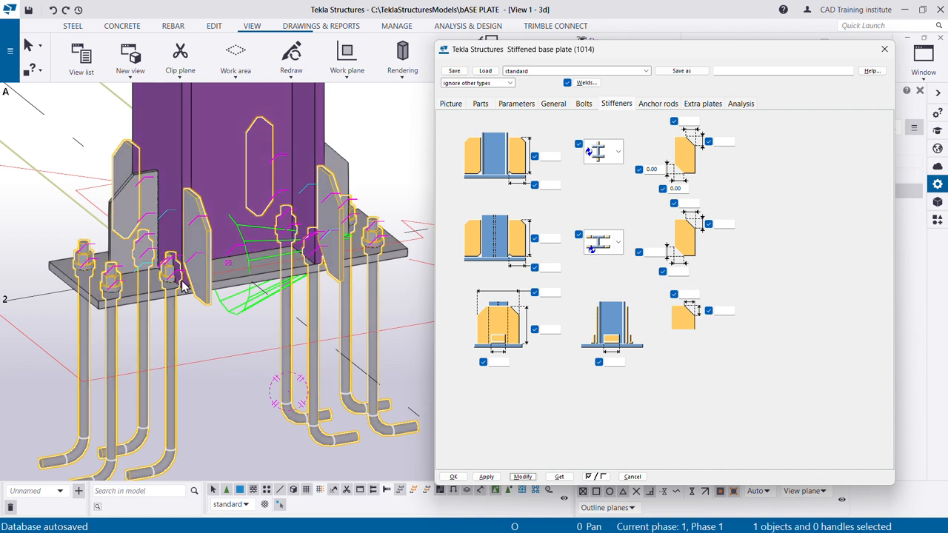
scroll(333, 259, up, 5)
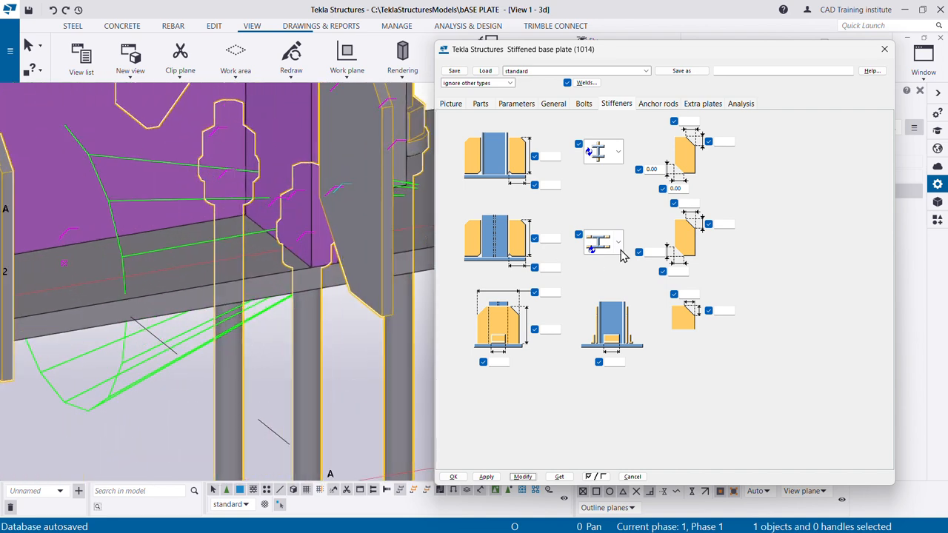
- Set both lower chamfer dimensions of the stiffeners parallel to the column flanges to 0 mm and apply them
click(649, 252)
text(0)
click(523, 477)
scroll(324, 246, down, 5)
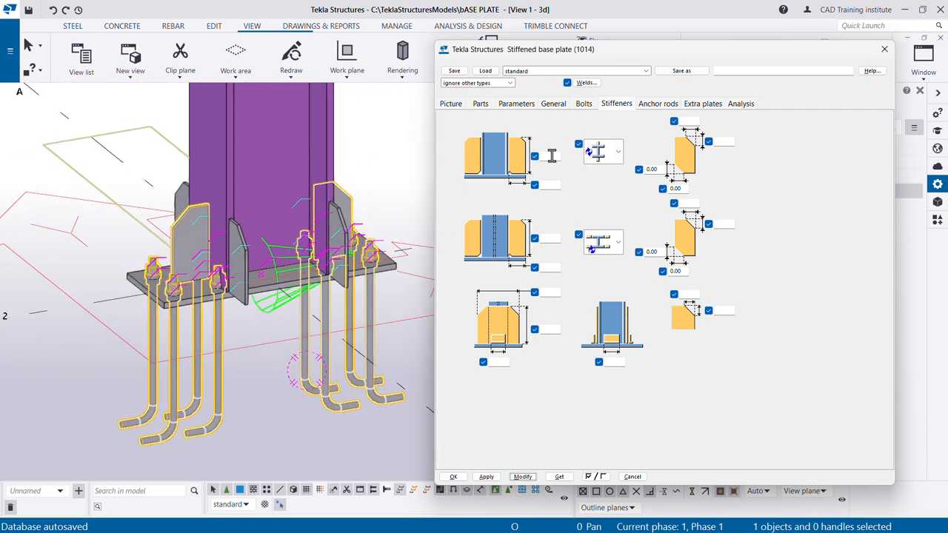
- Set the height to 150 mm and the width to 100 mm for both stiffener sets, web-aligned and flange-parallel
click(552, 156)
click(551, 186)
click(523, 477)
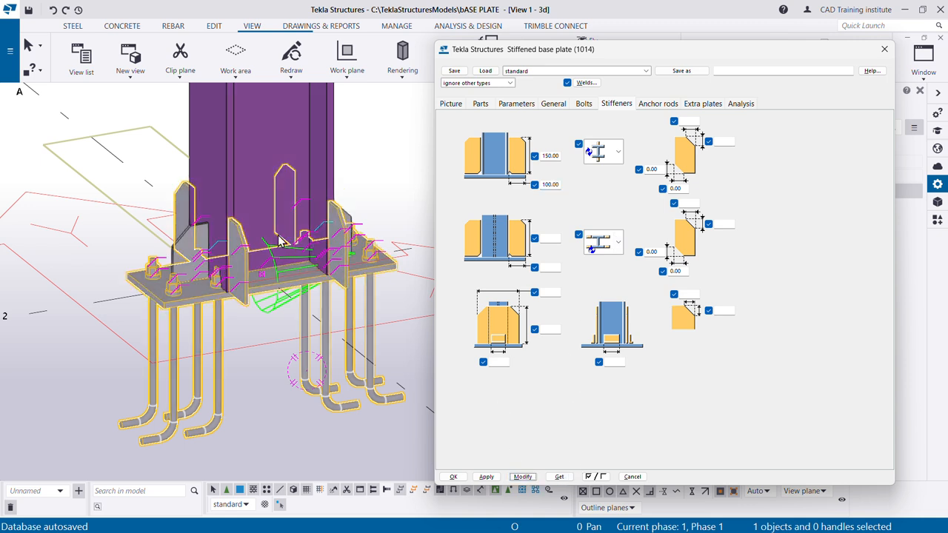
click(552, 238)
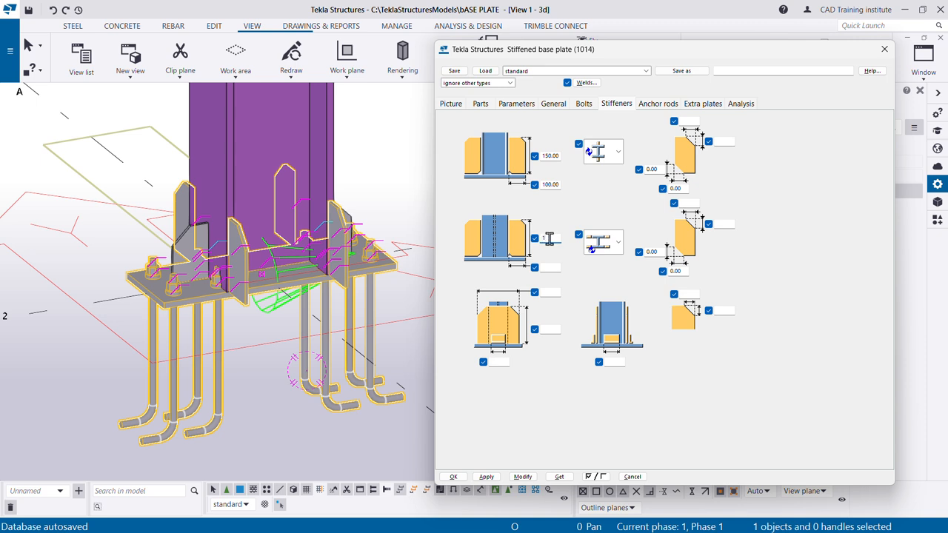
click(548, 269)
- Check the stiffener chamfer on the Paint drawing, set the upper chamfers of both stiffener sets to 50 x 50 mm, and apply
key(alt+Tab)
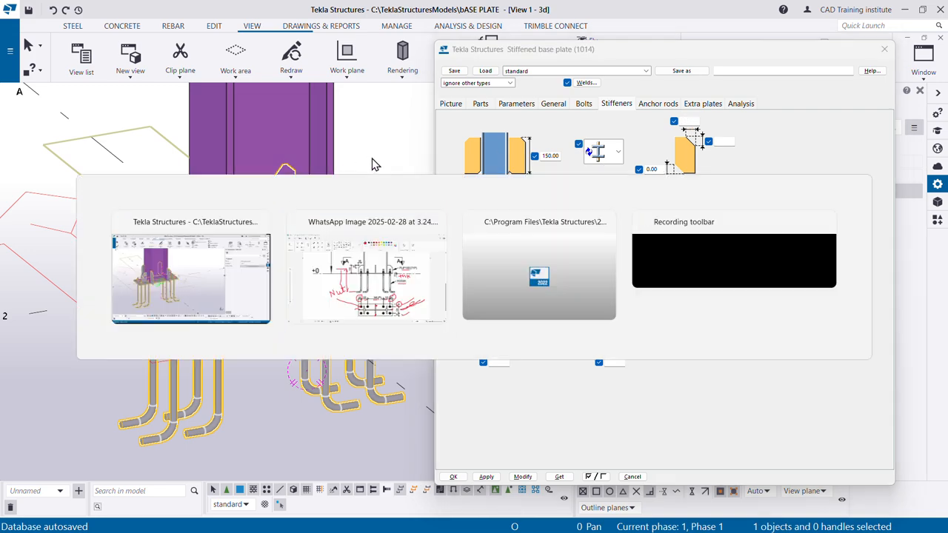
click(406, 256)
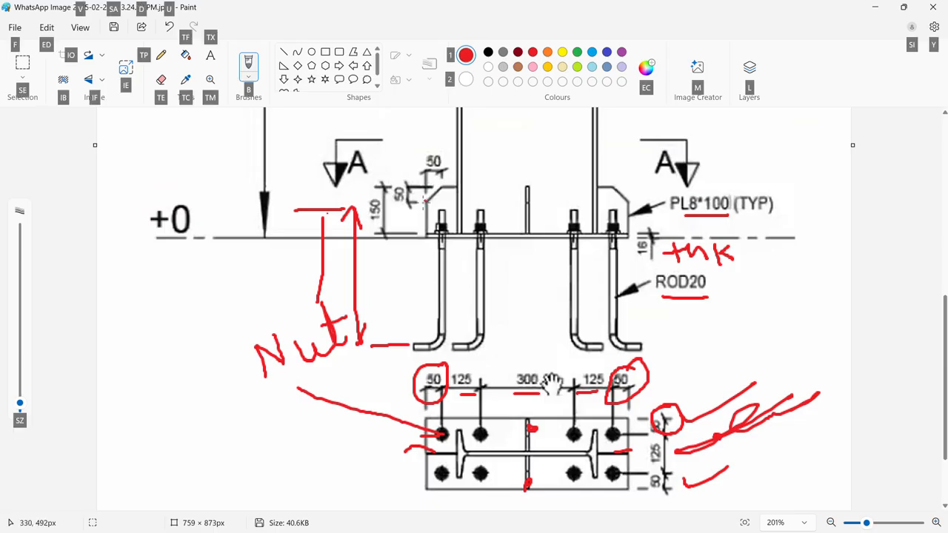
key(alt+Tab)
click(409, 264)
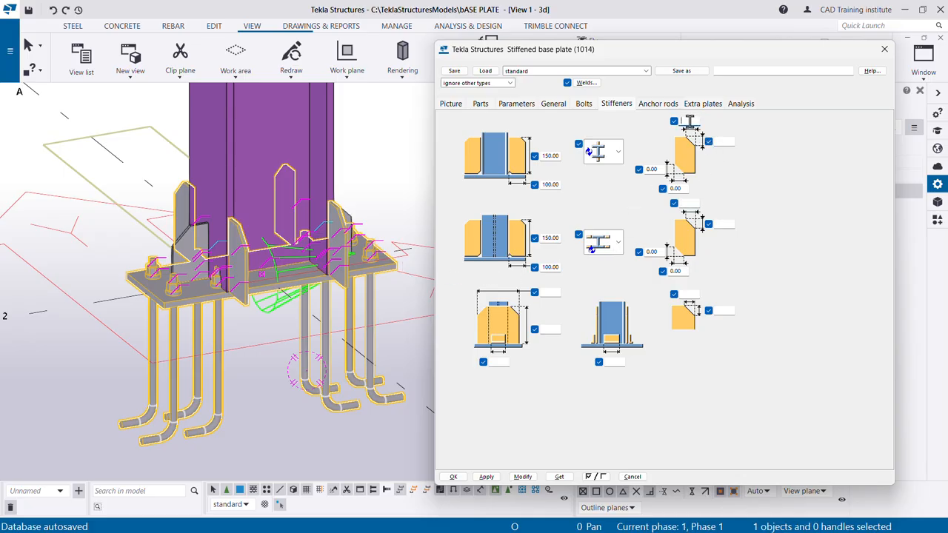
text(50)
click(724, 142)
click(721, 225)
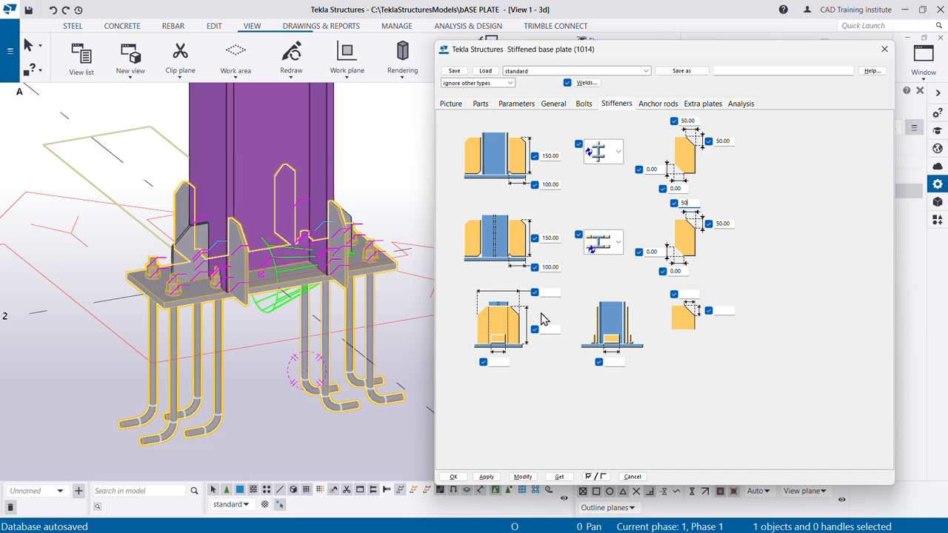
click(523, 476)
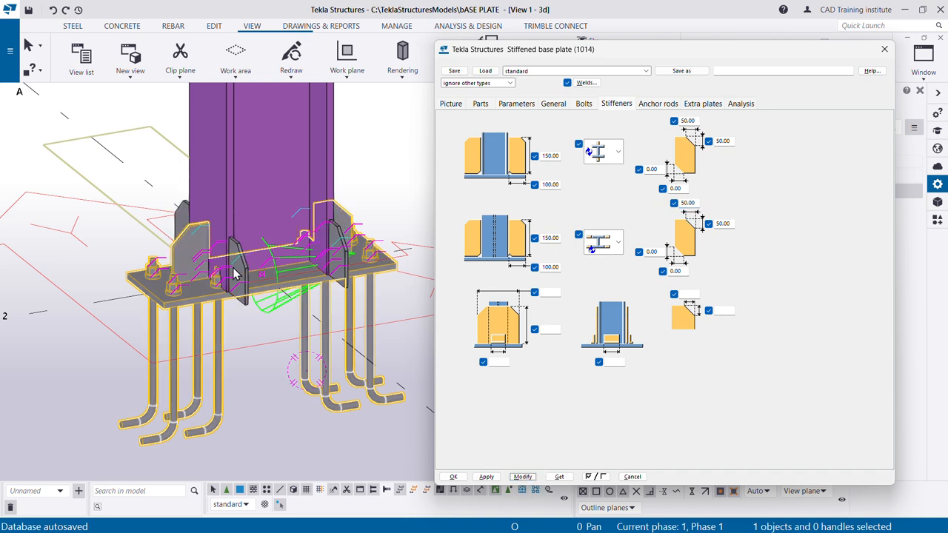
- Circle the central web stiffener in the elevation on the Paint reference drawing and return to Tekla Structures
scroll(234, 274, up, 2)
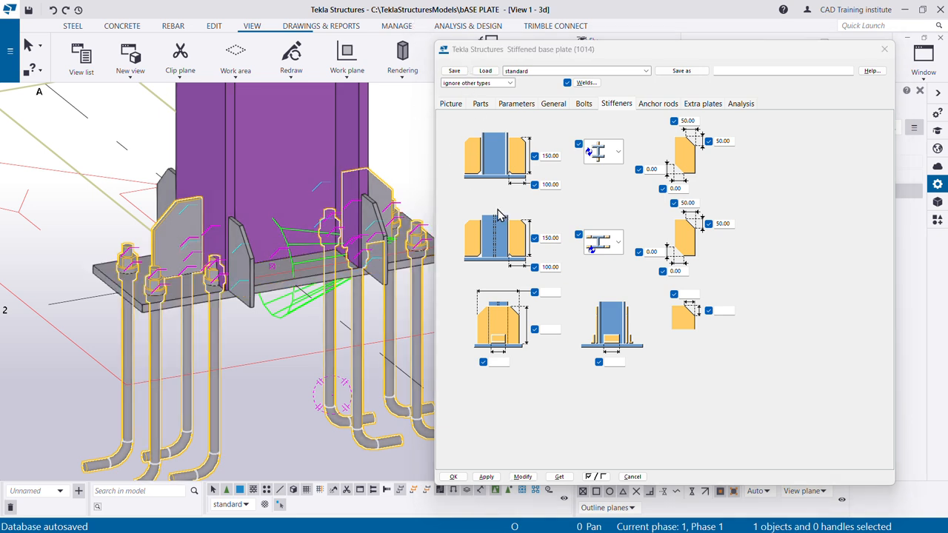
key(alt+Tab)
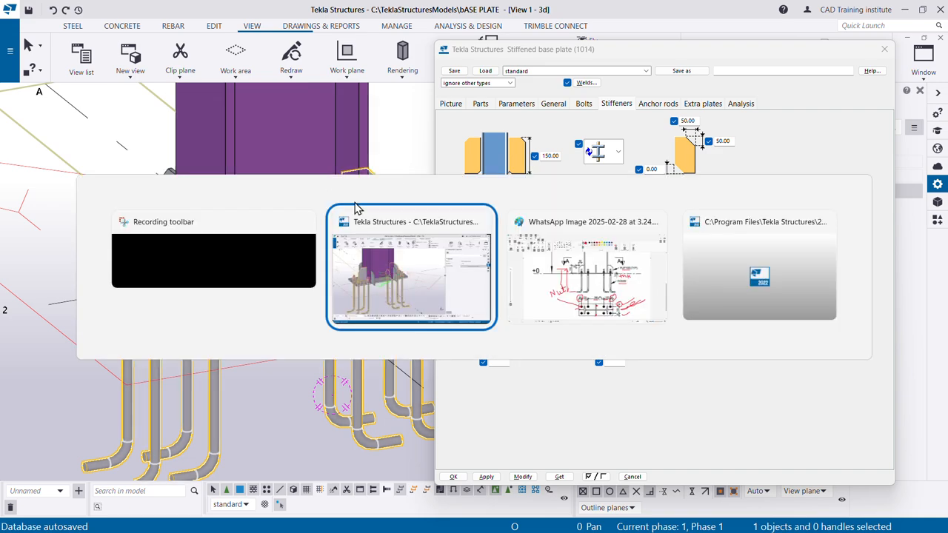
click(563, 304)
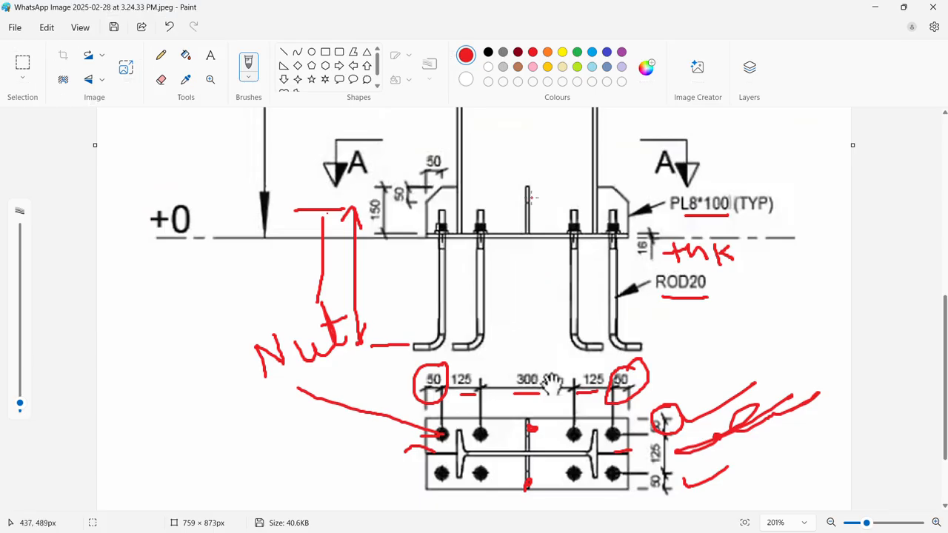
mouse_move(536, 175)
mouse_down()
mouse_move(518, 235)
mouse_move(551, 192)
mouse_move(542, 178)
mouse_up()
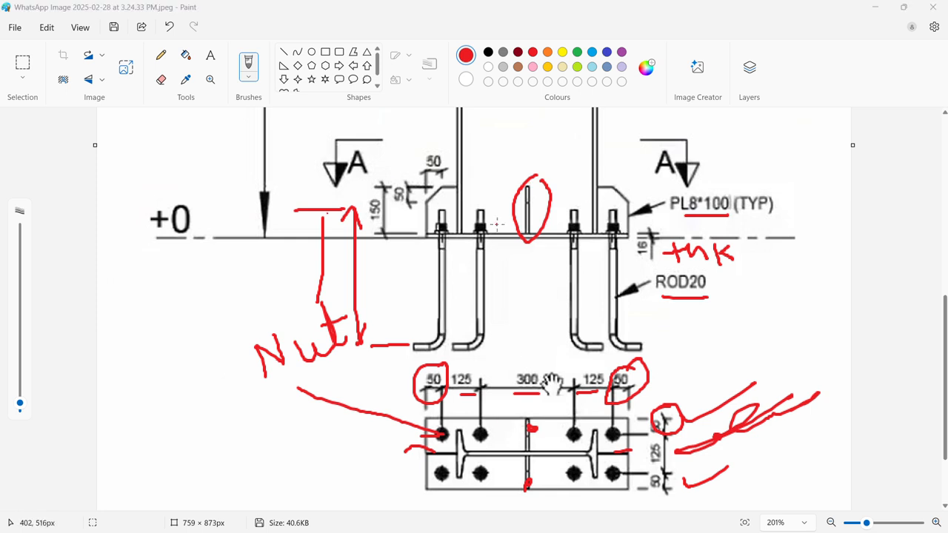
key(alt+Tab)
click(576, 288)
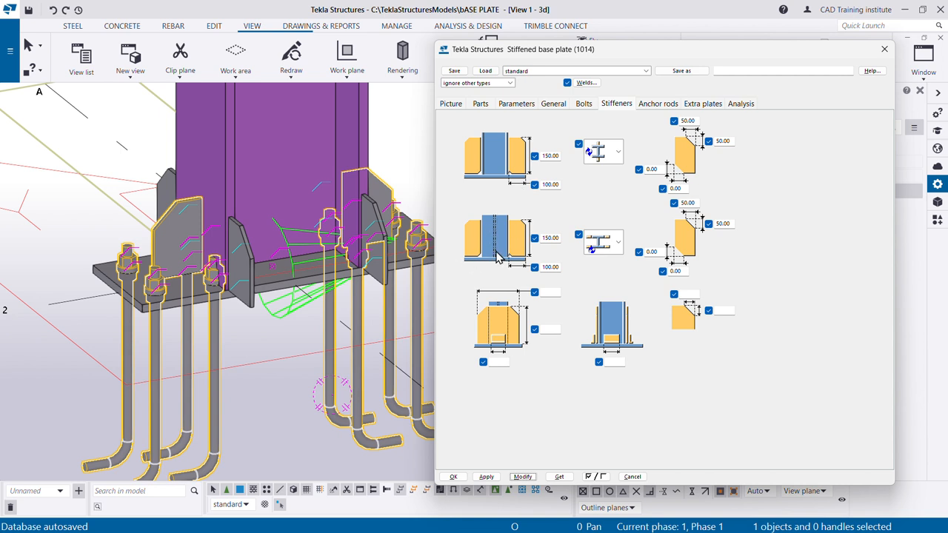
- Change the flange-parallel stiffeners to one plate centred on each side of the web, apply it, and close the base plate properties
click(615, 245)
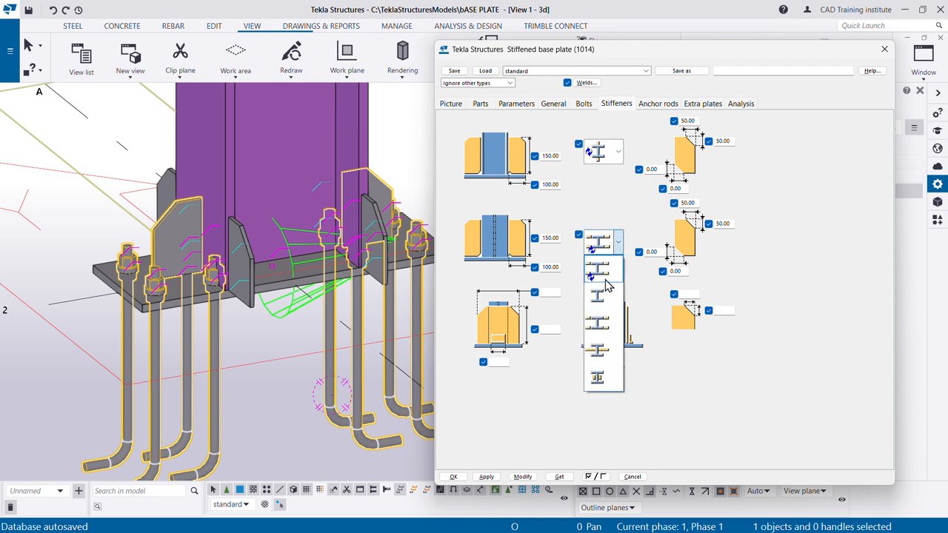
click(601, 351)
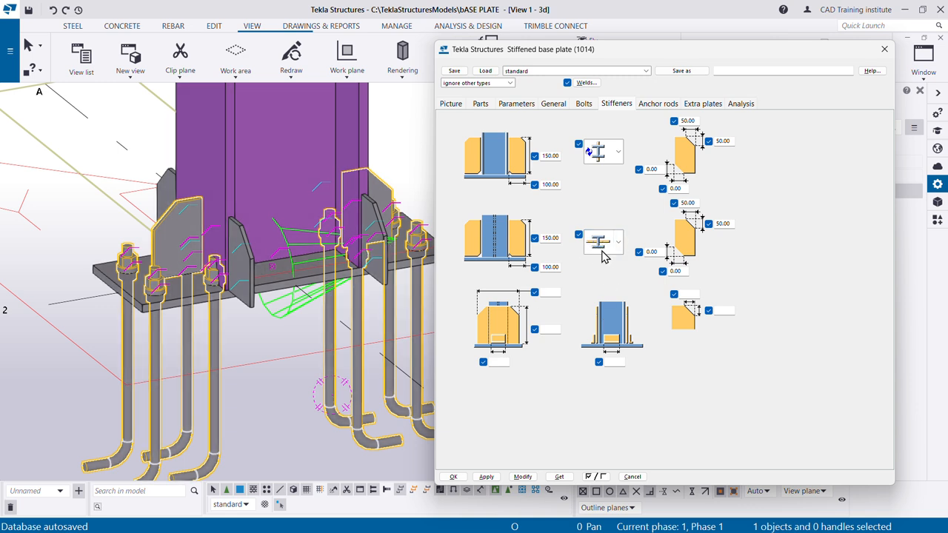
click(523, 476)
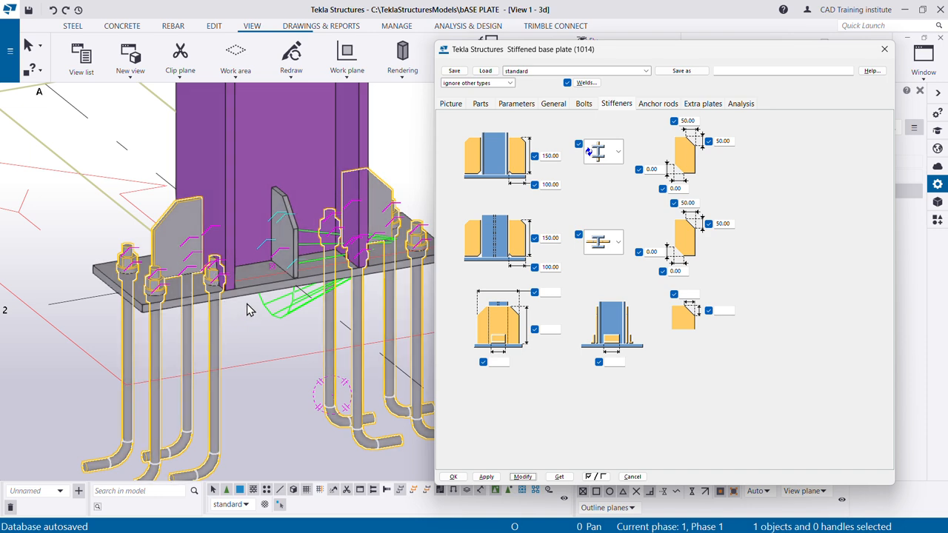
ctrl+middle_drag(250, 310, 283, 357)
click(454, 479)
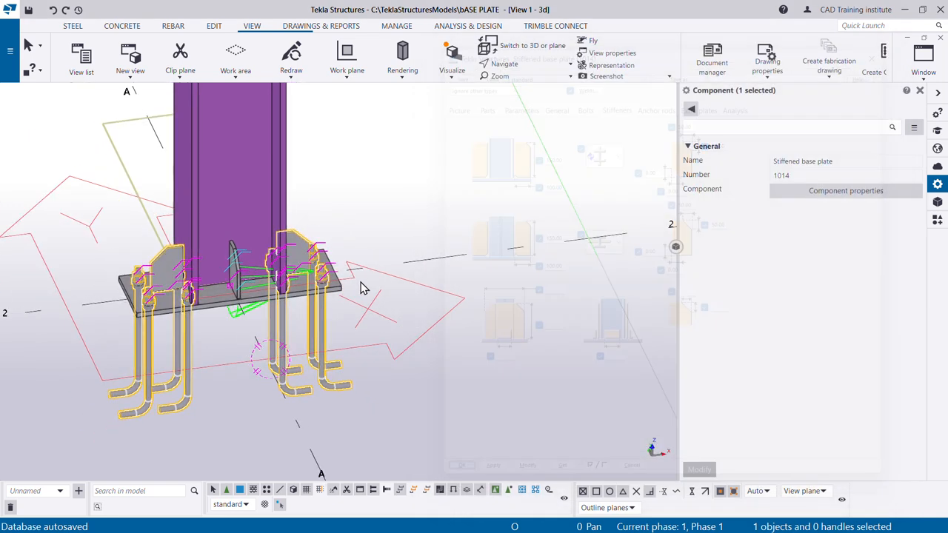
scroll(407, 299, down, 2)
click(390, 247)
scroll(288, 317, up, 4)
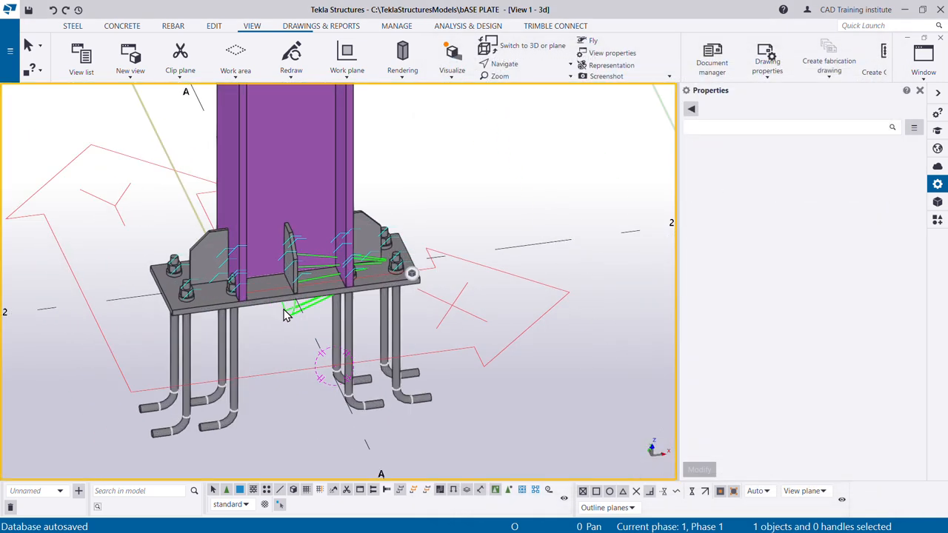
- Examine the column base from several sides, checking the base plate, chamfered stiffeners and anchor rods against the column flanges
scroll(331, 348, down, 2)
scroll(318, 347, up, 2)
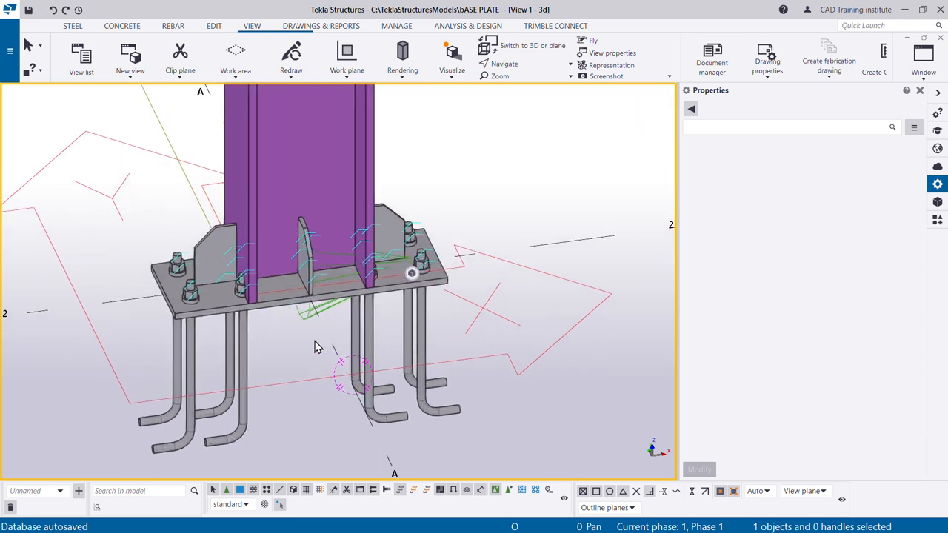
key(v)
ctrl+middle_drag(306, 309, 337, 277)
scroll(264, 303, up, 3)
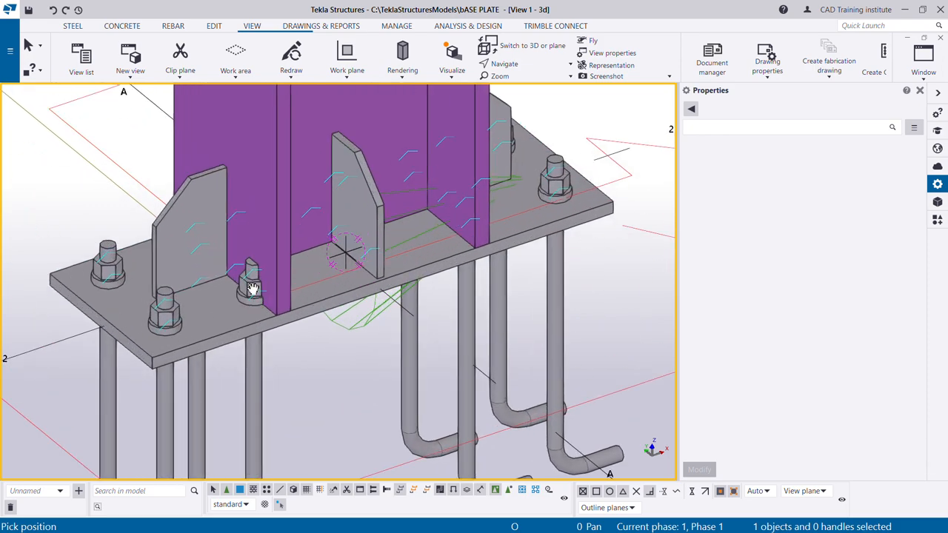
scroll(253, 290, down, 1)
ctrl+middle_drag(268, 301, 167, 288)
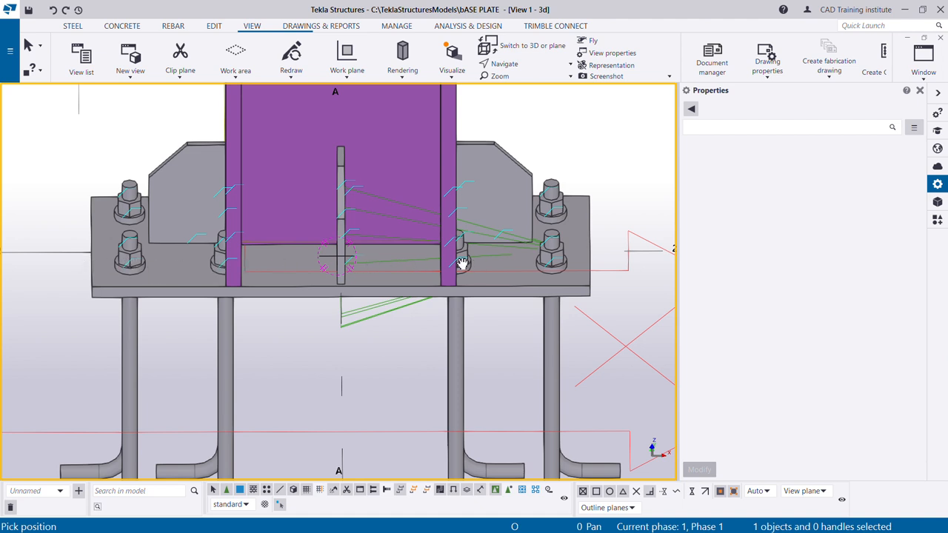
ctrl+middle_drag(603, 260, 483, 271)
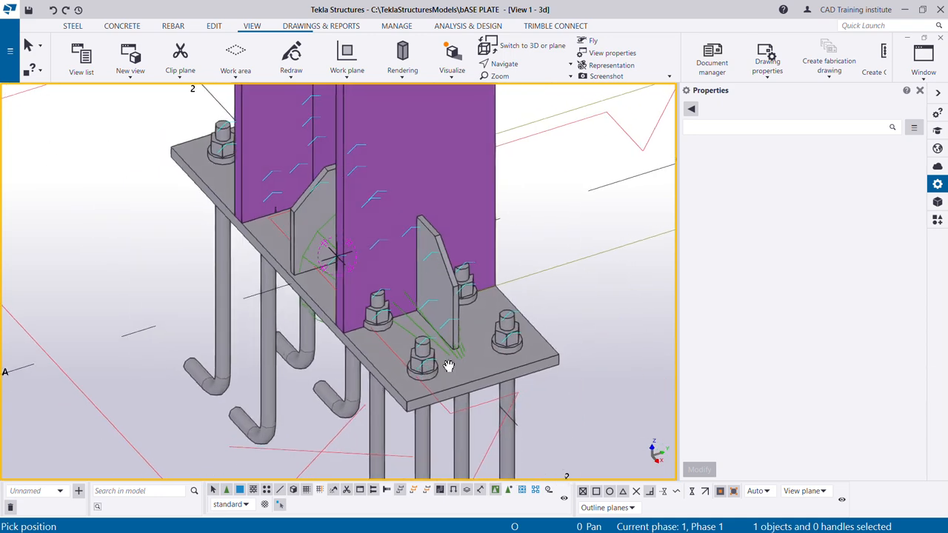
ctrl+middle_drag(523, 355, 525, 352)
ctrl+middle_drag(372, 337, 300, 240)
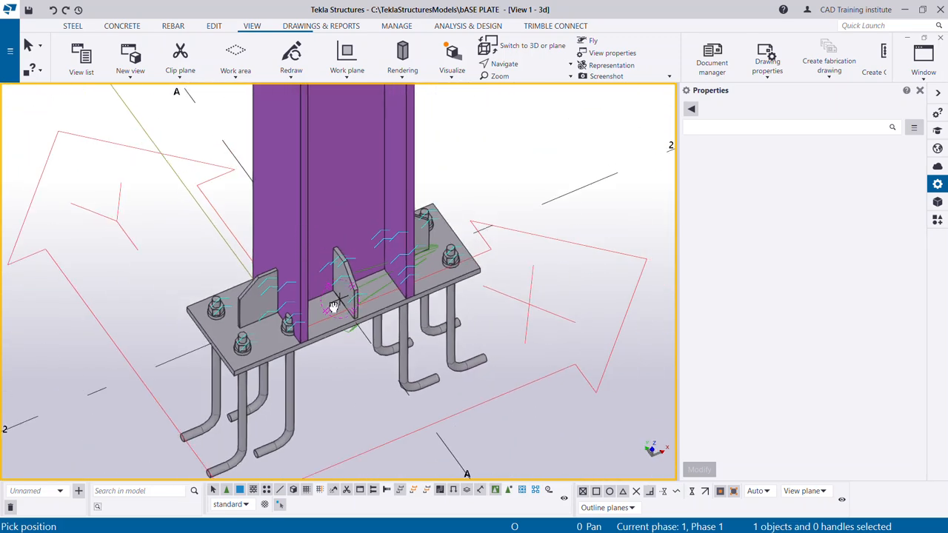
ctrl+middle_drag(334, 307, 282, 288)
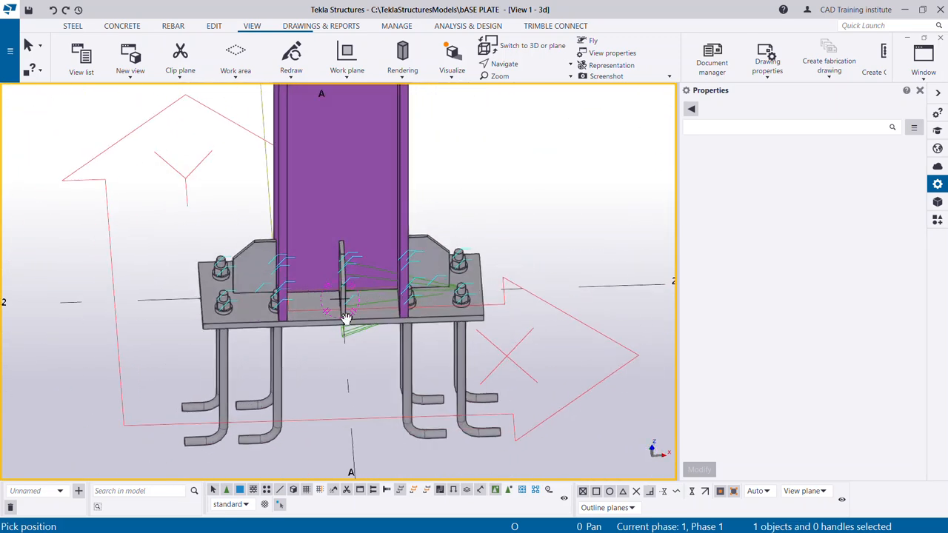
ctrl+middle_drag(346, 318, 354, 297)
right_click(365, 226)
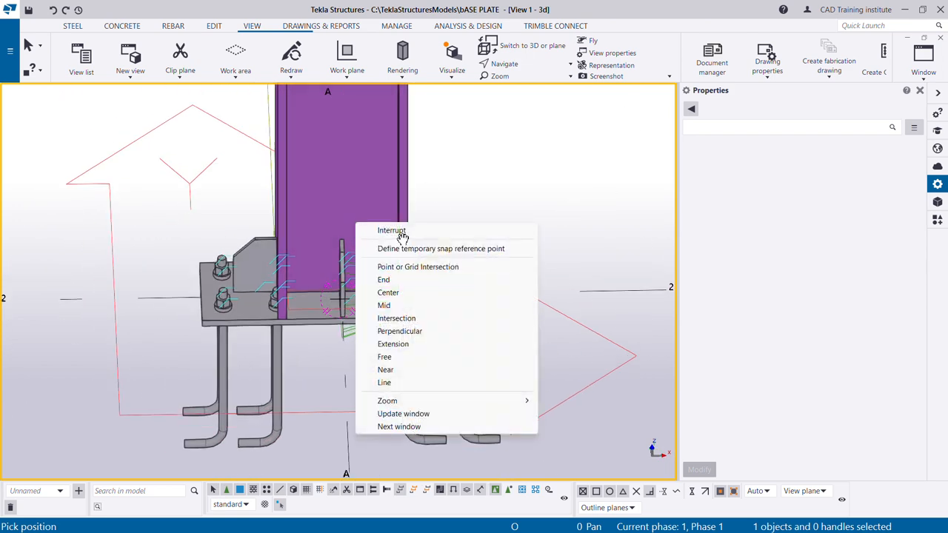
click(391, 232)
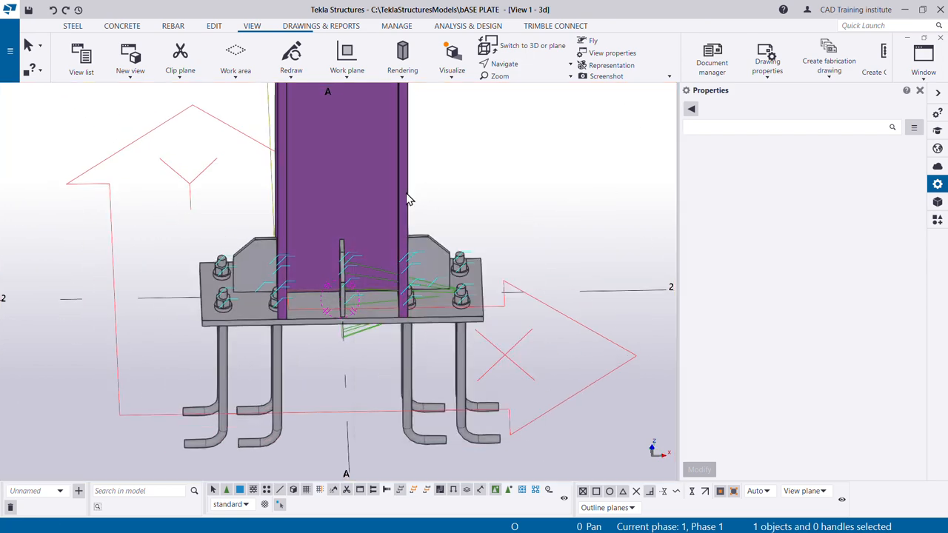
- Set the column profile's height to 250 mm, making it WI250-15-20*225, and apply the change to the column
click(407, 198)
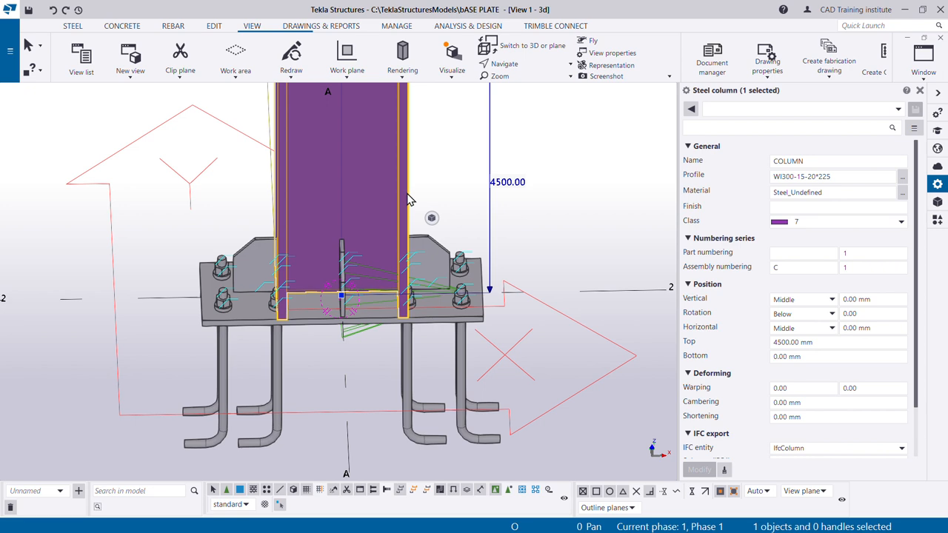
click(903, 179)
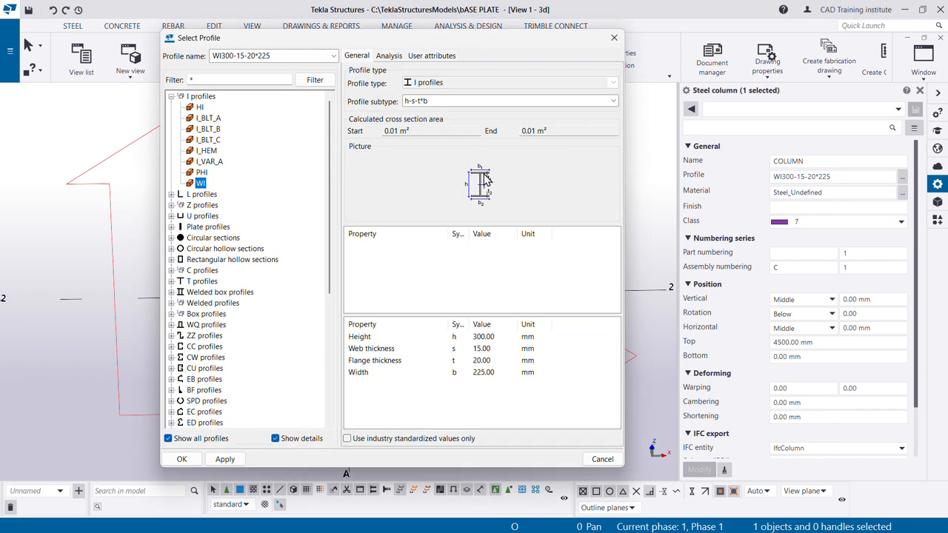
click(501, 339)
drag(495, 340, 473, 341)
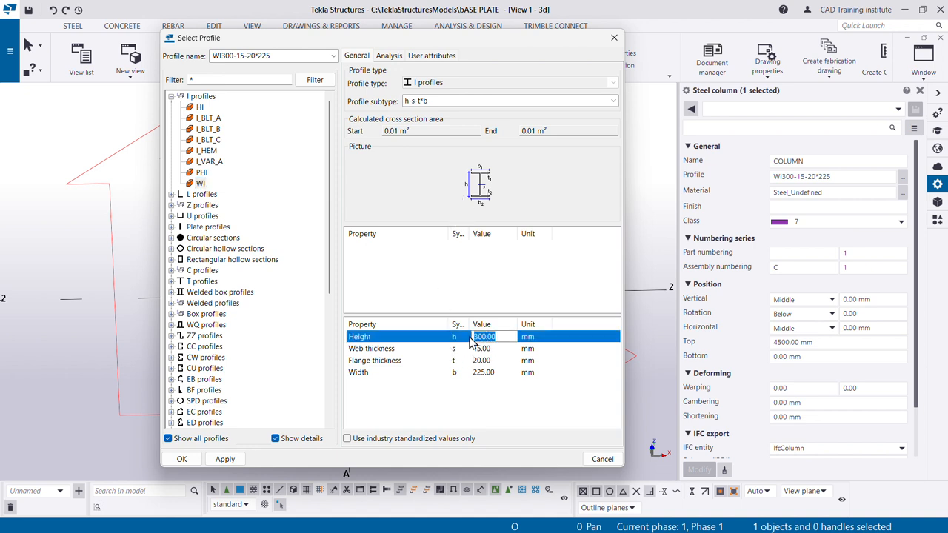
text(250)
click(225, 459)
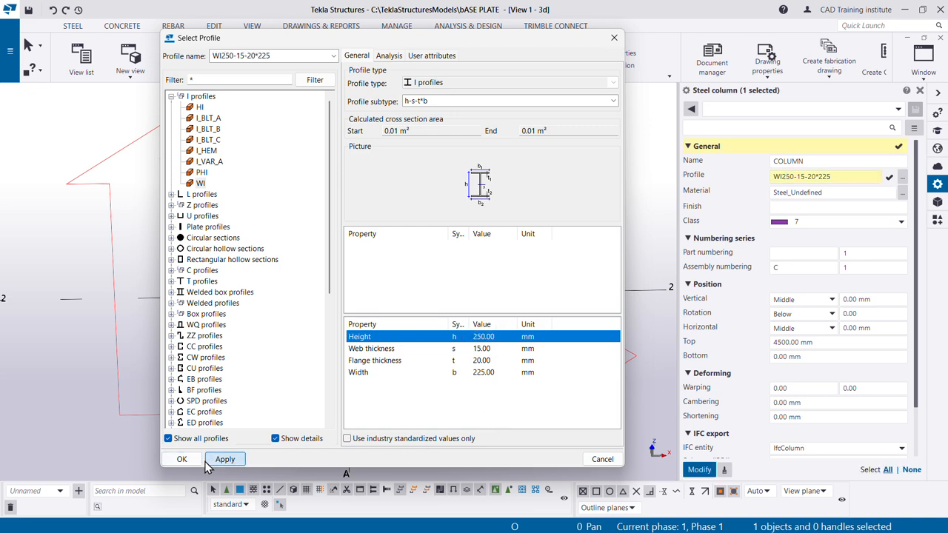
click(182, 459)
click(699, 470)
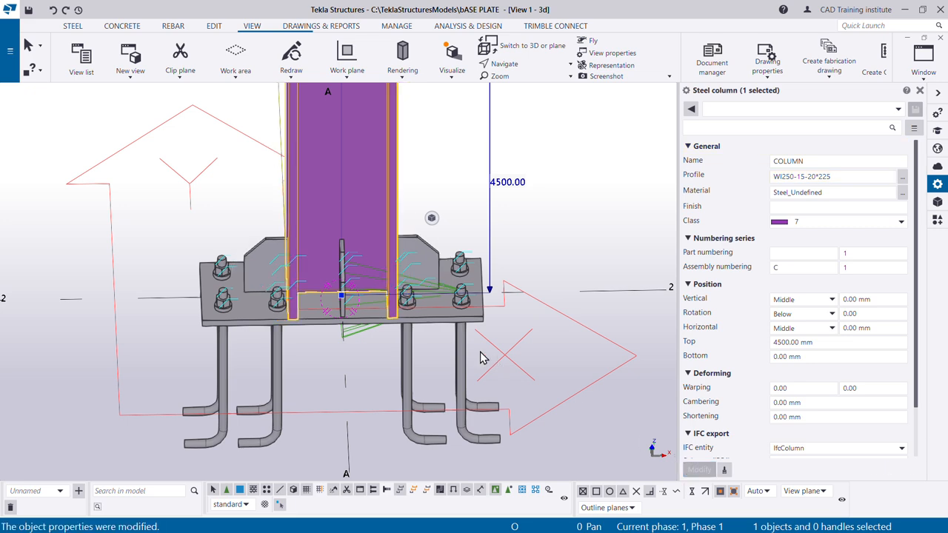
- Inspect the base plate connection around the resized column, checking the anchor clearance beside the flanges and the stiffeners in 3D
scroll(398, 296, up, 5)
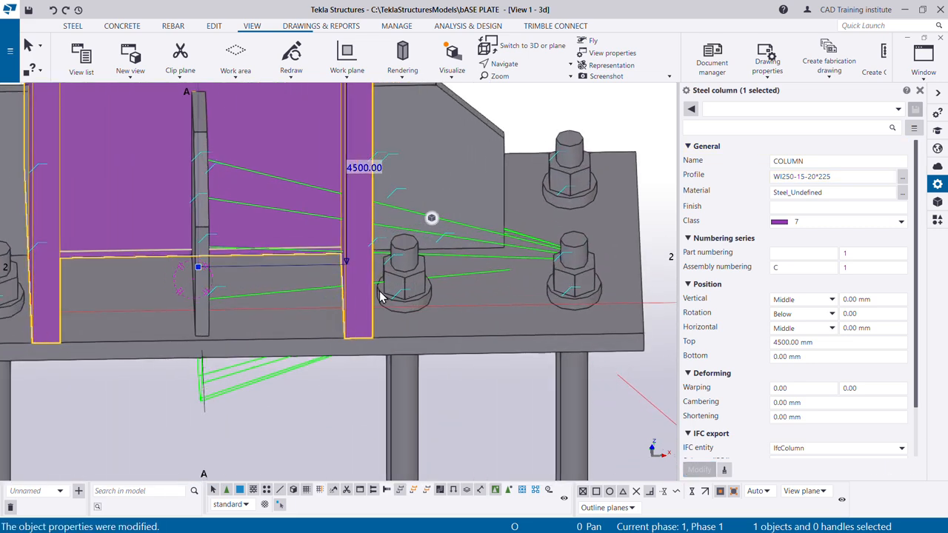
scroll(380, 297, down, 1)
scroll(369, 304, down, 3)
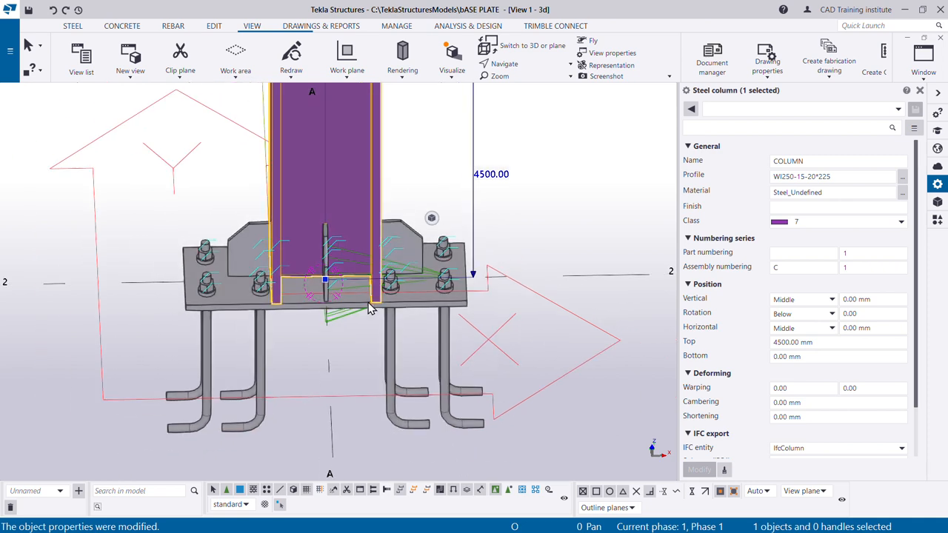
click(371, 310)
scroll(355, 311, down, 2)
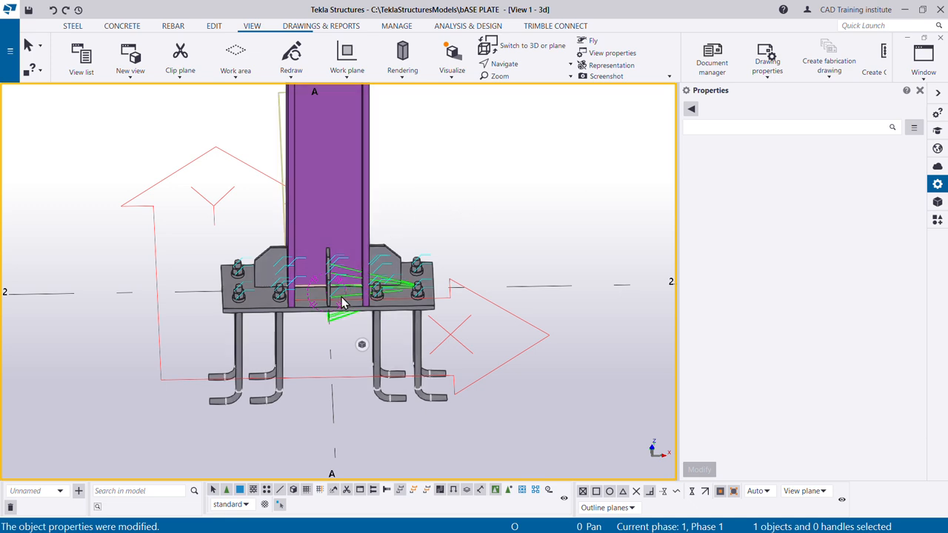
key(v)
ctrl+middle_drag(333, 317, 407, 155)
right_click(407, 155)
click(438, 162)
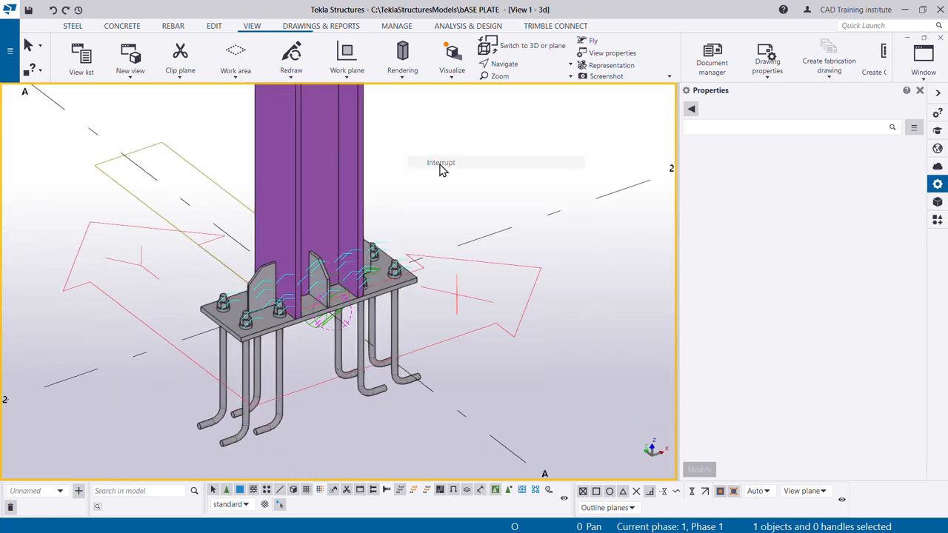